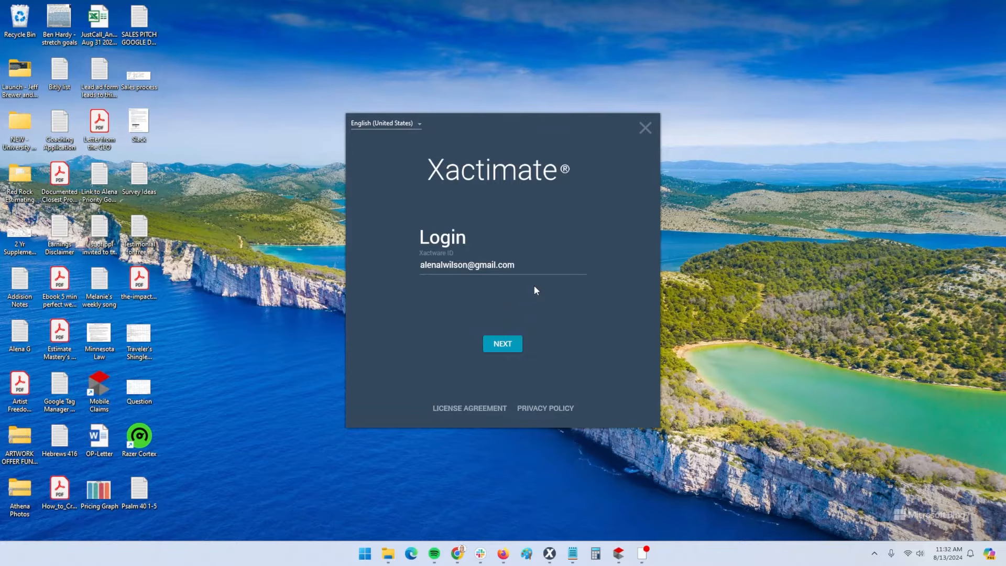
# Sign in with the Xactware ID and show the Cloud's All Projects list
pyautogui.click(500, 344)
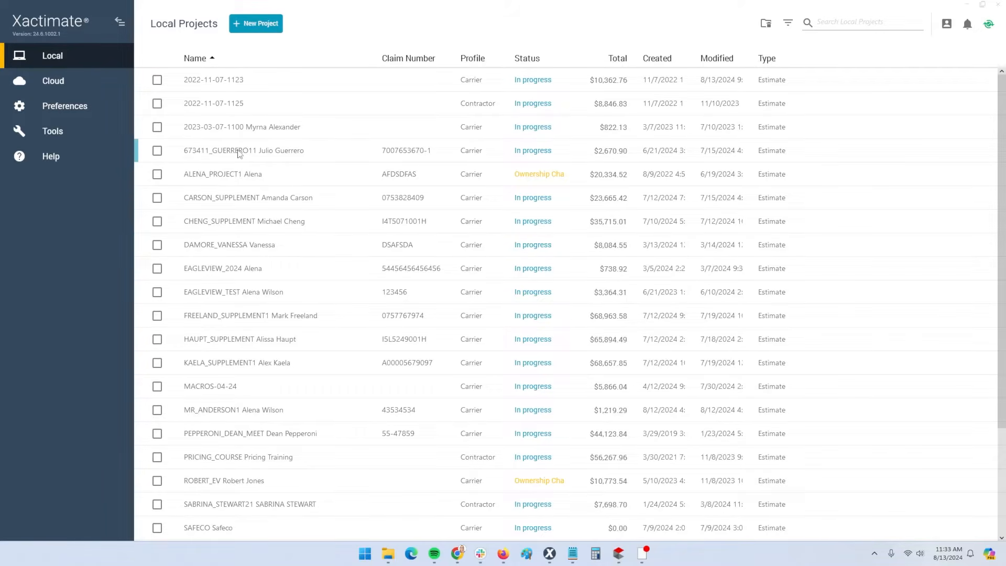
pyautogui.click(53, 84)
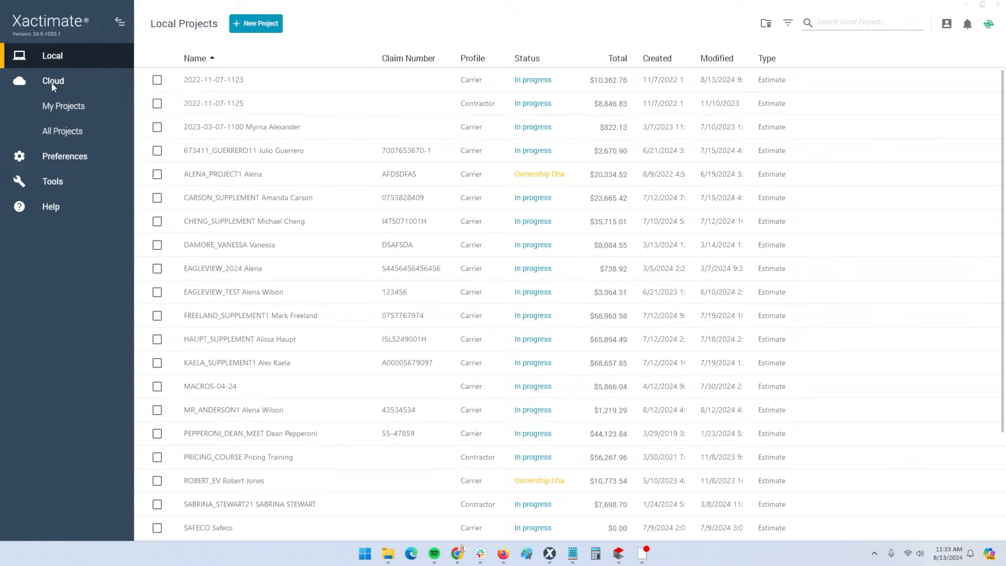
pyautogui.click(66, 111)
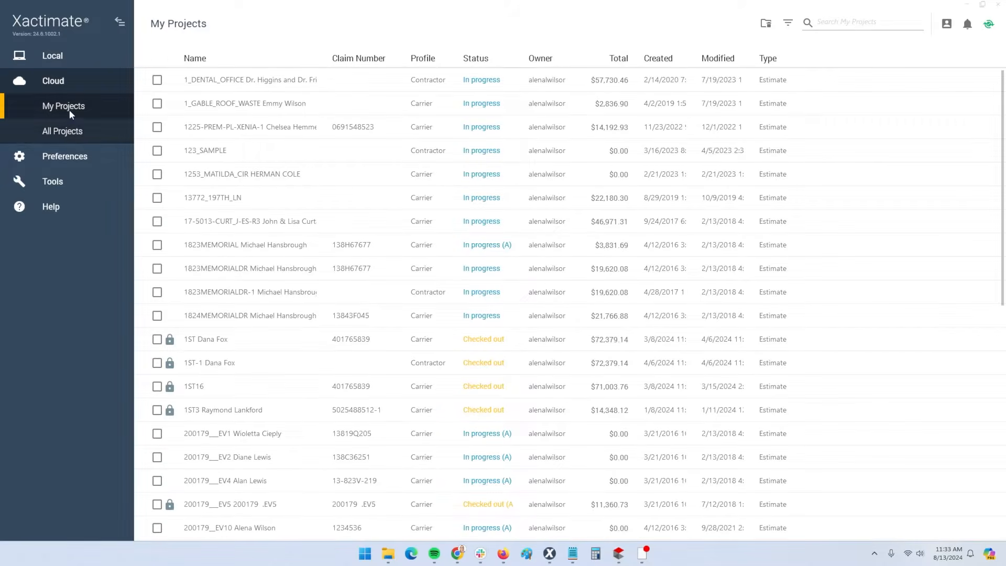
pyautogui.click(67, 134)
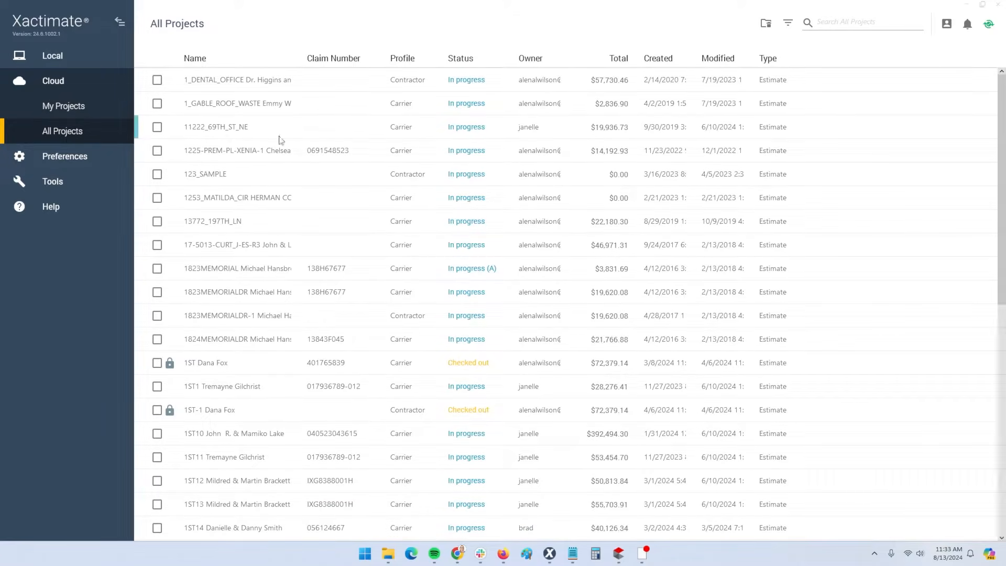
pyautogui.click(307, 230)
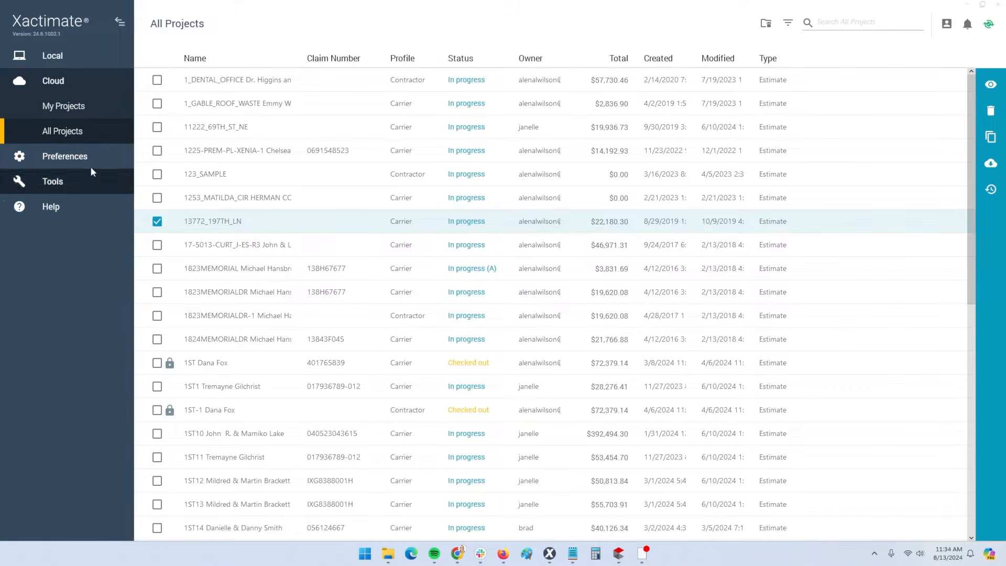
pyautogui.click(64, 132)
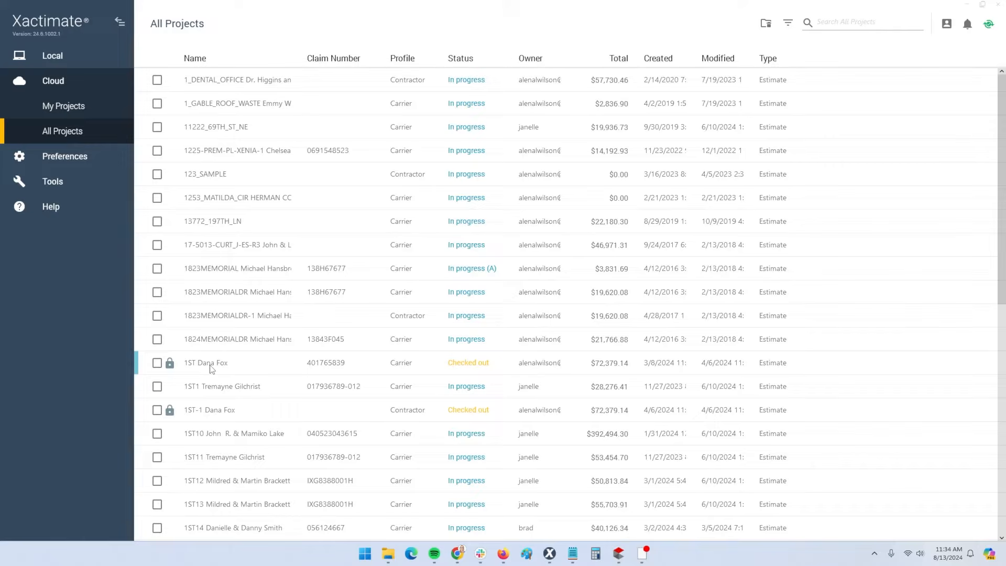
pyautogui.click(468, 369)
pyautogui.click(467, 370)
# Browse the Local Projects list, then select a checked-out project in Cloud's All Projects
pyautogui.click(48, 61)
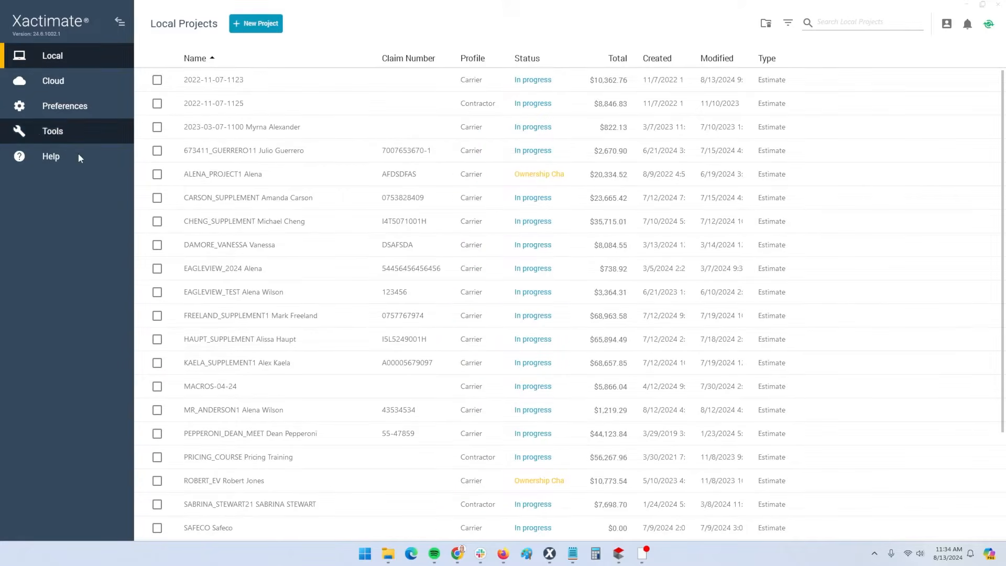
pyautogui.scroll(-3, 261, 275)
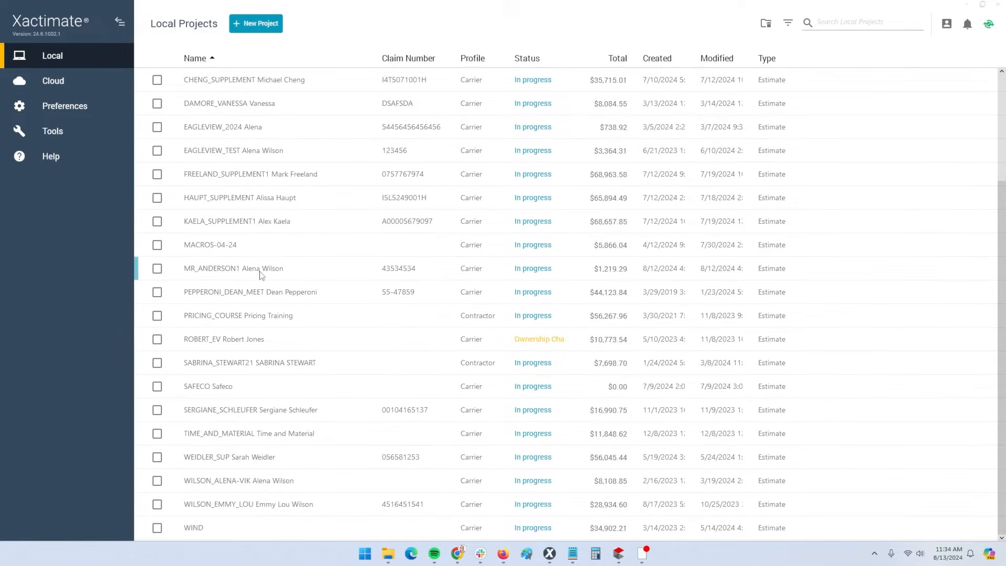
pyautogui.scroll(3, 264, 278)
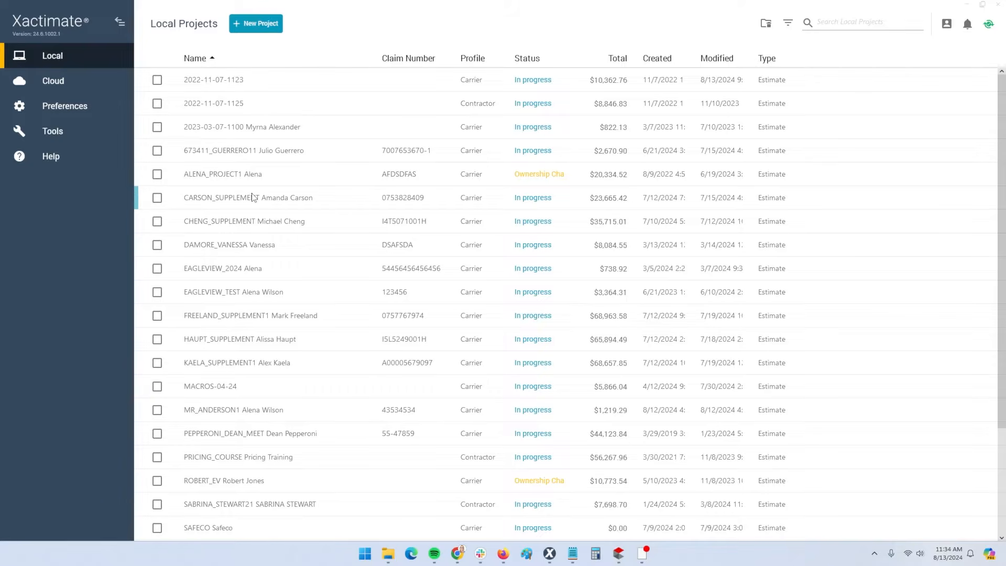
pyautogui.click(73, 84)
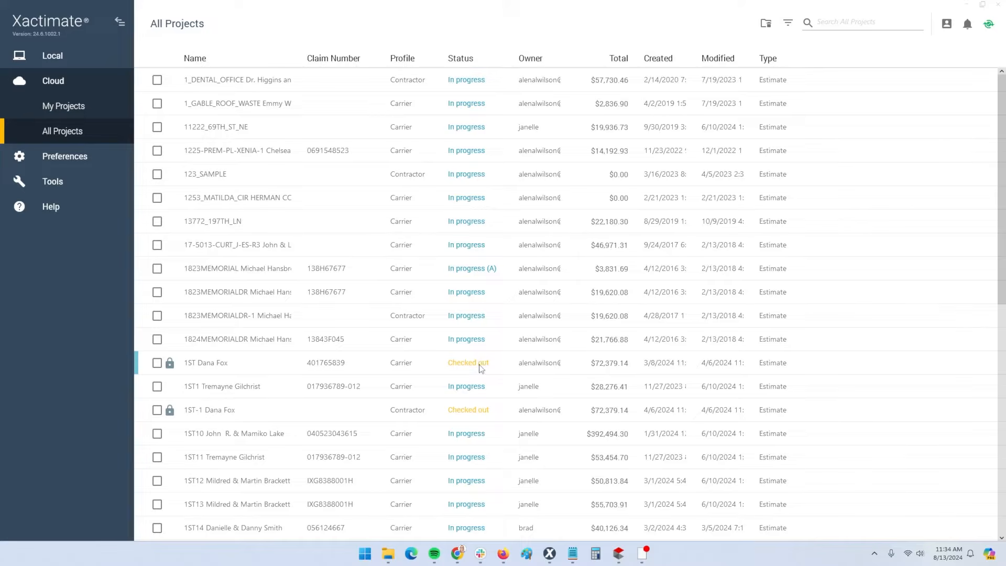
pyautogui.click(480, 368)
# In Local Projects, select the MACROS-04-24 project
pyautogui.click(71, 55)
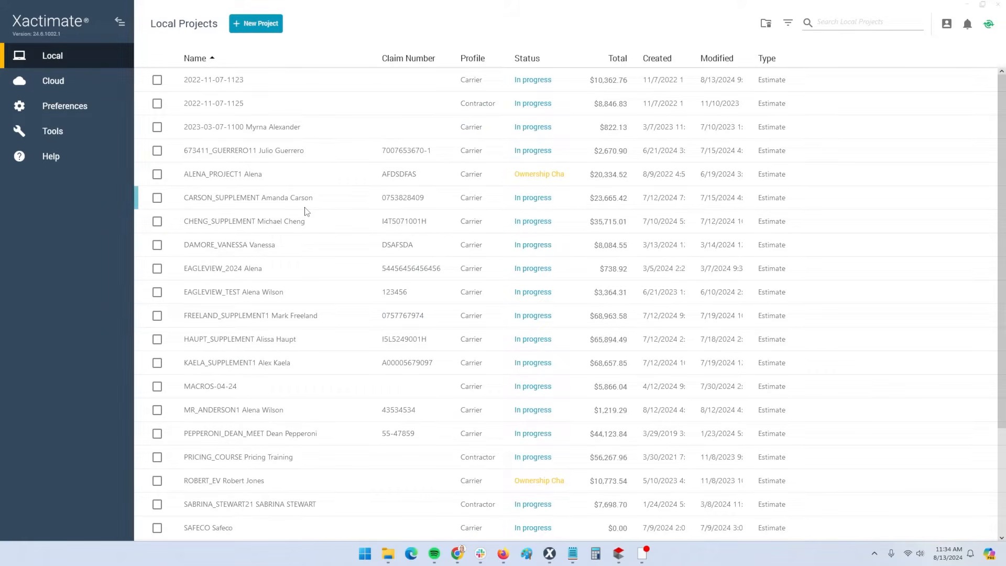
pyautogui.click(244, 207)
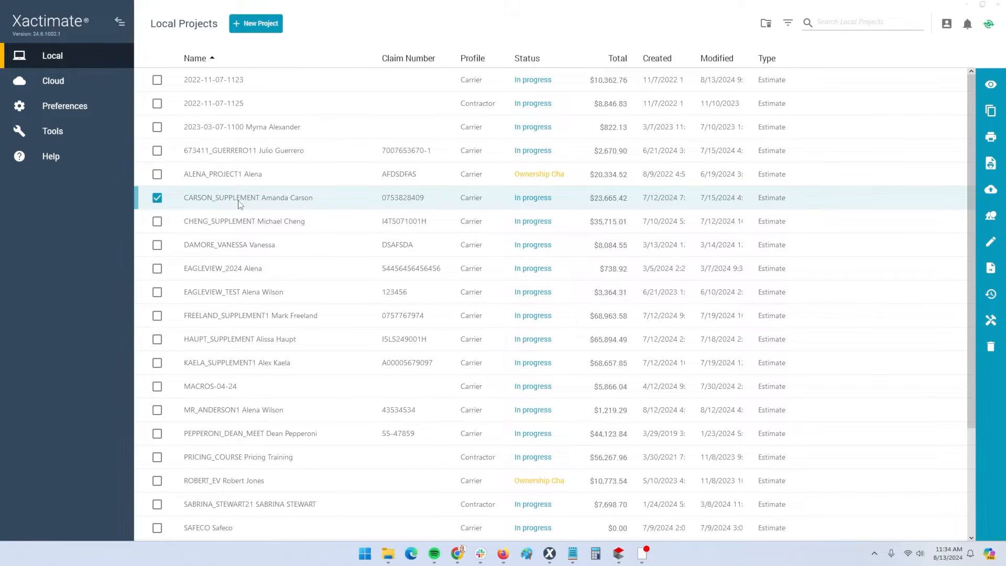
pyautogui.click(273, 386)
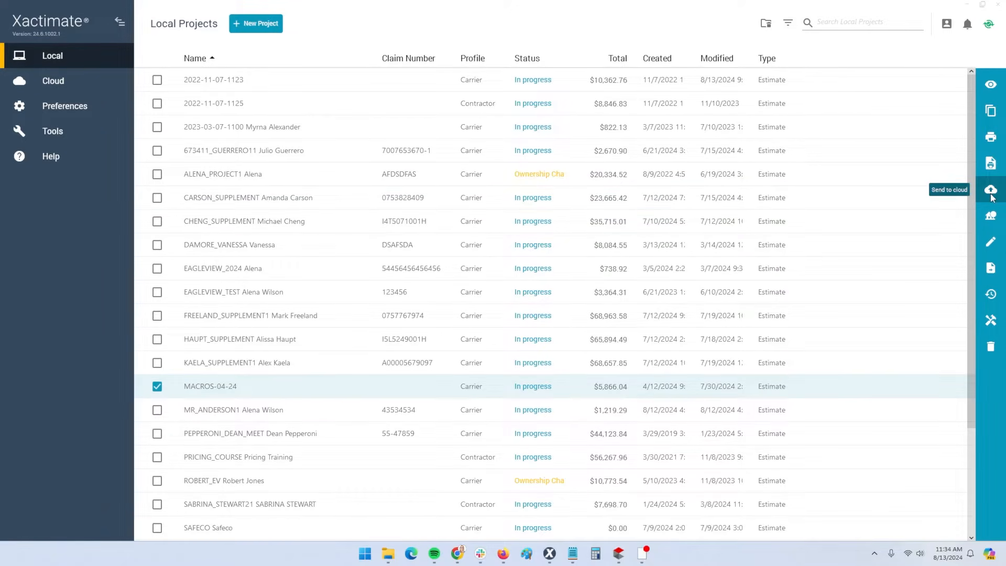
pyautogui.press('ctrl')
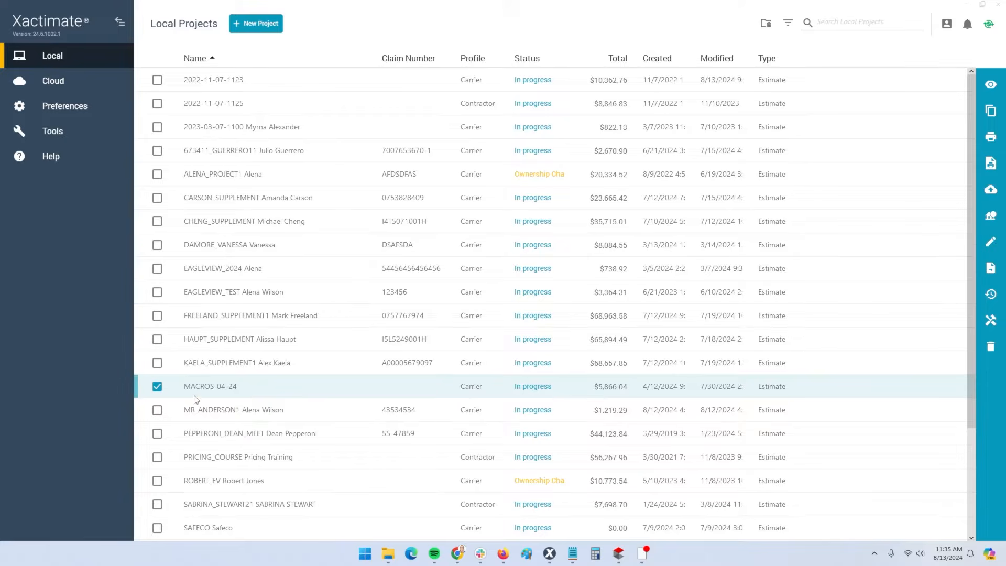
pyautogui.click(157, 387)
pyautogui.click(157, 387)
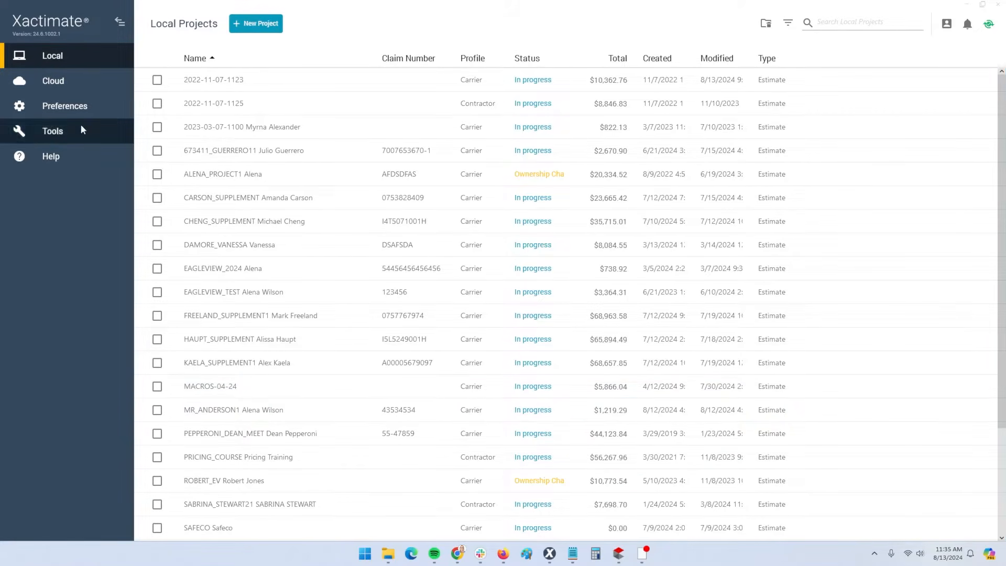
pyautogui.click(57, 81)
pyautogui.click(68, 137)
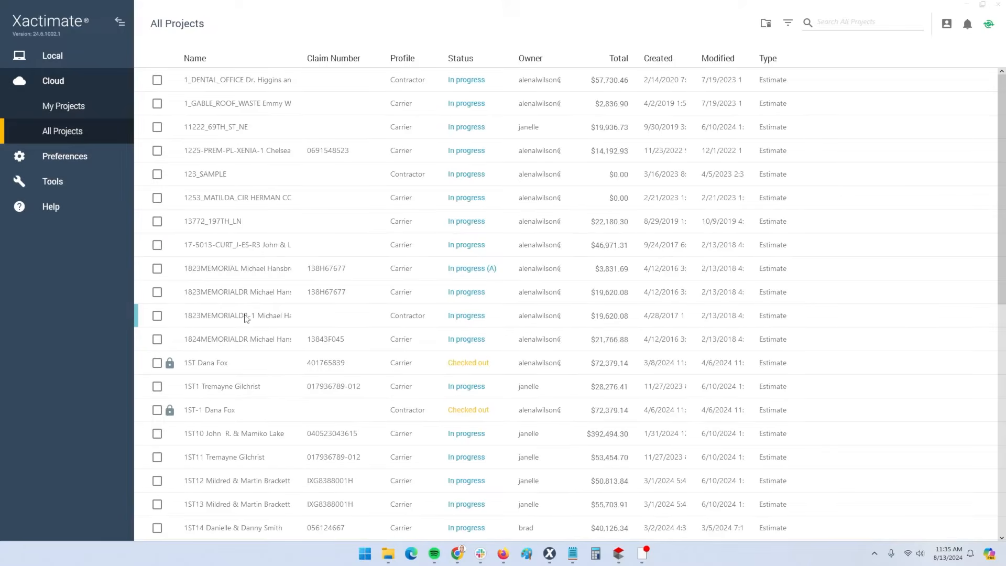
pyautogui.click(157, 223)
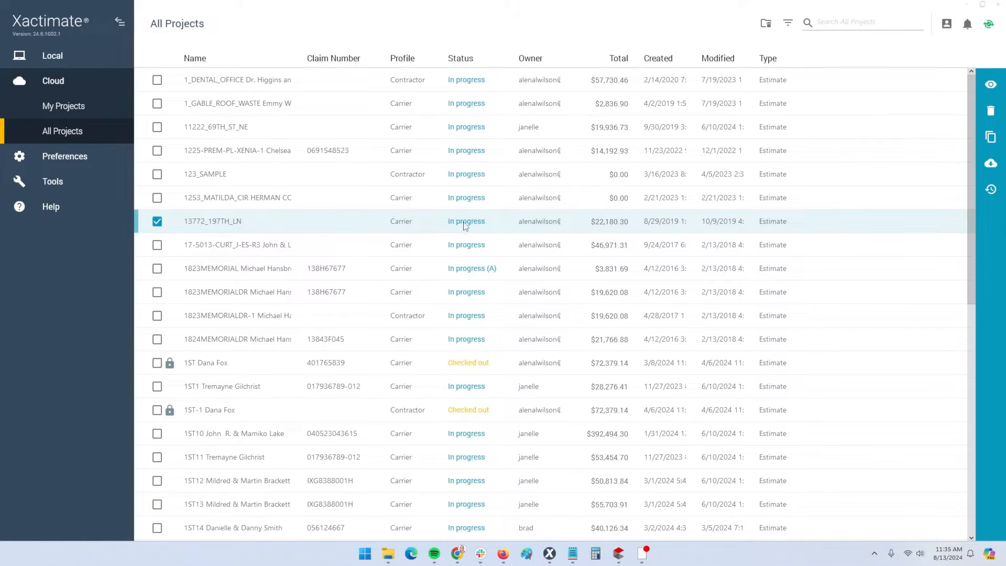
pyautogui.click(47, 61)
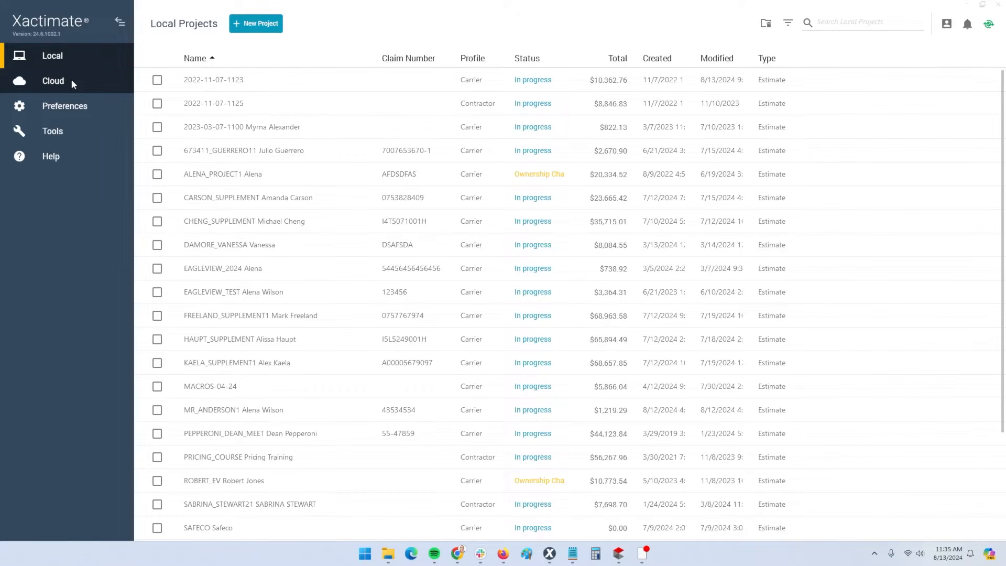
# Show the Project preferences page
pyautogui.click(73, 107)
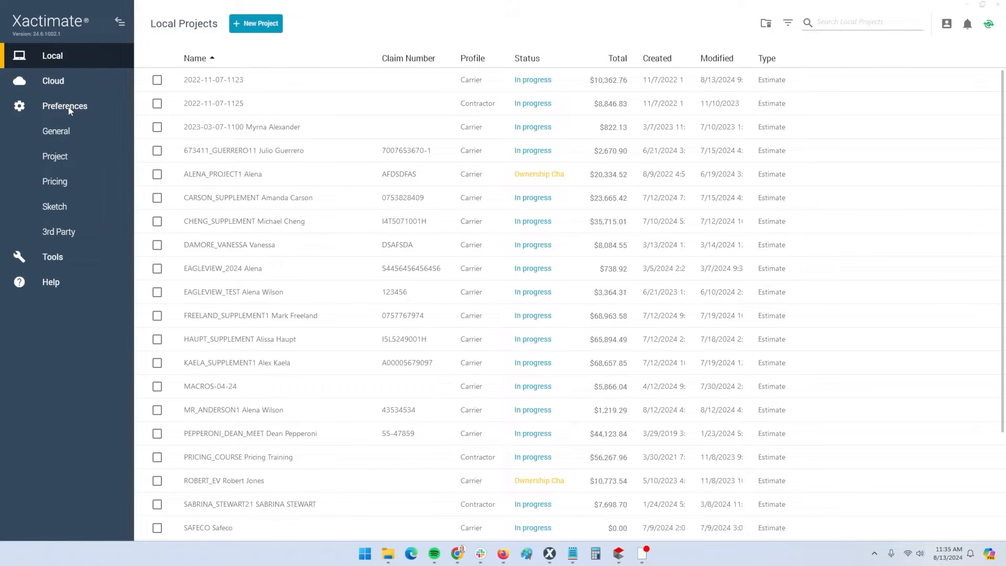
pyautogui.click(72, 131)
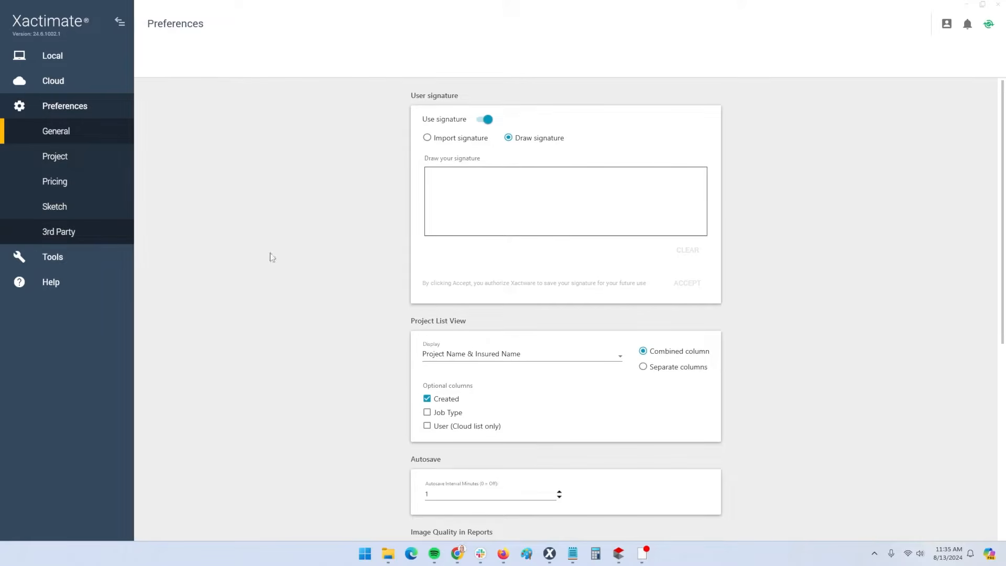
pyautogui.click(64, 159)
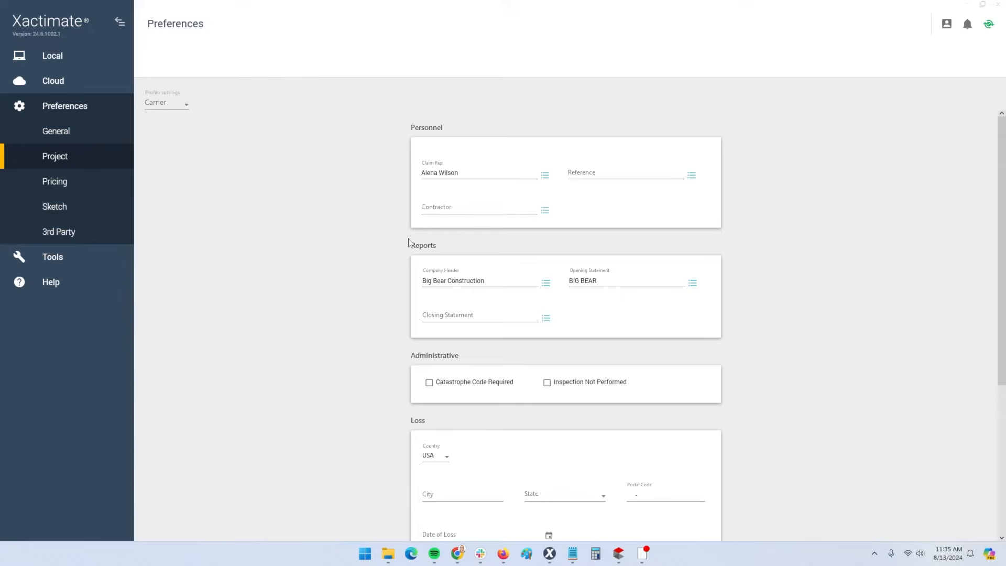
# Review the Big Bear Construction company header without changes, then go to Tools
pyautogui.click(546, 285)
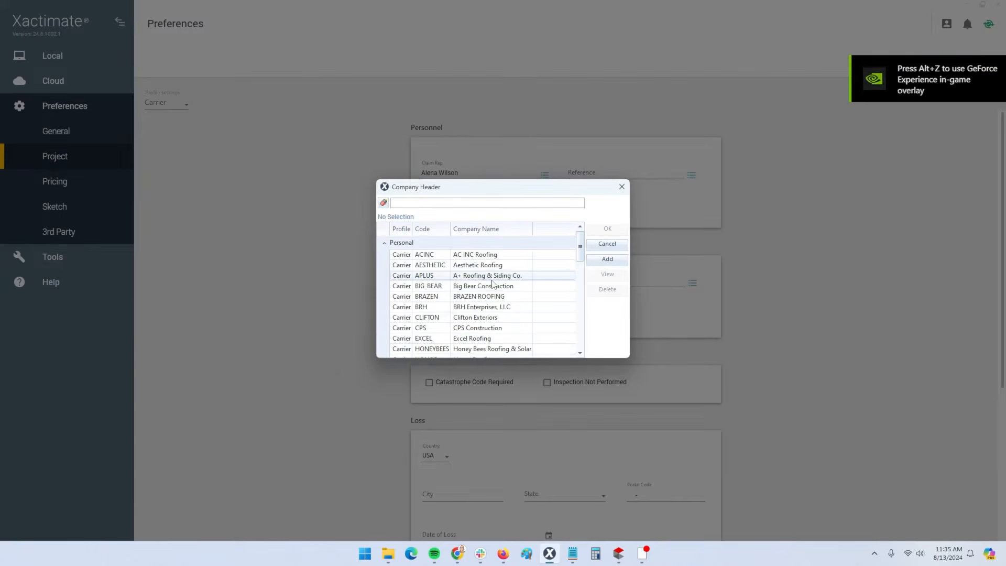
pyautogui.click(607, 273)
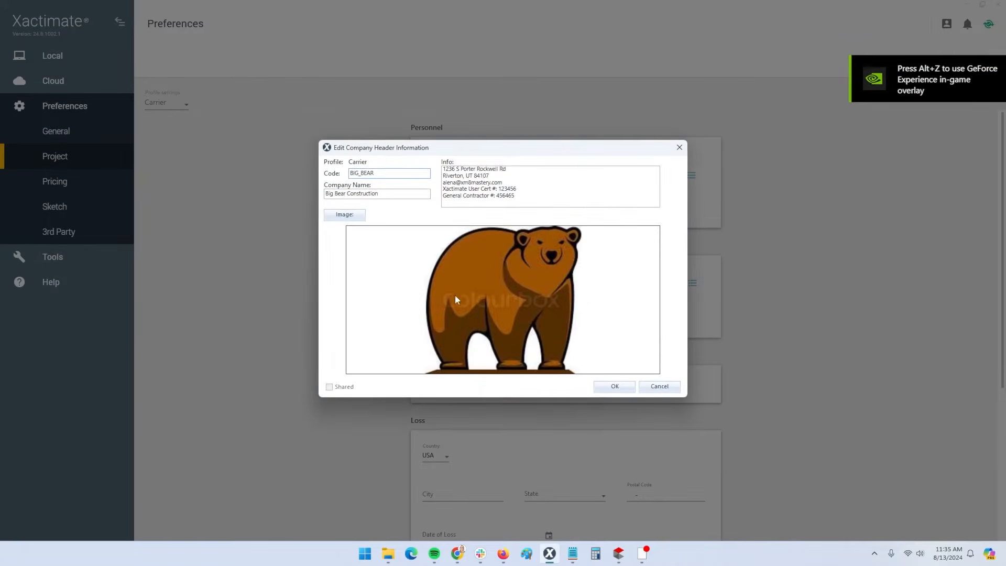
pyautogui.click(614, 386)
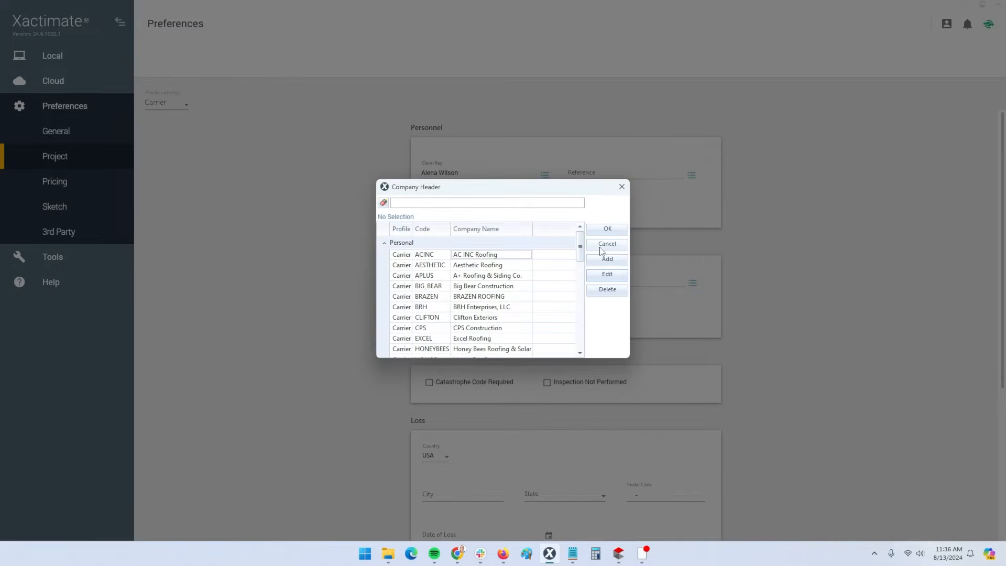
pyautogui.click(602, 244)
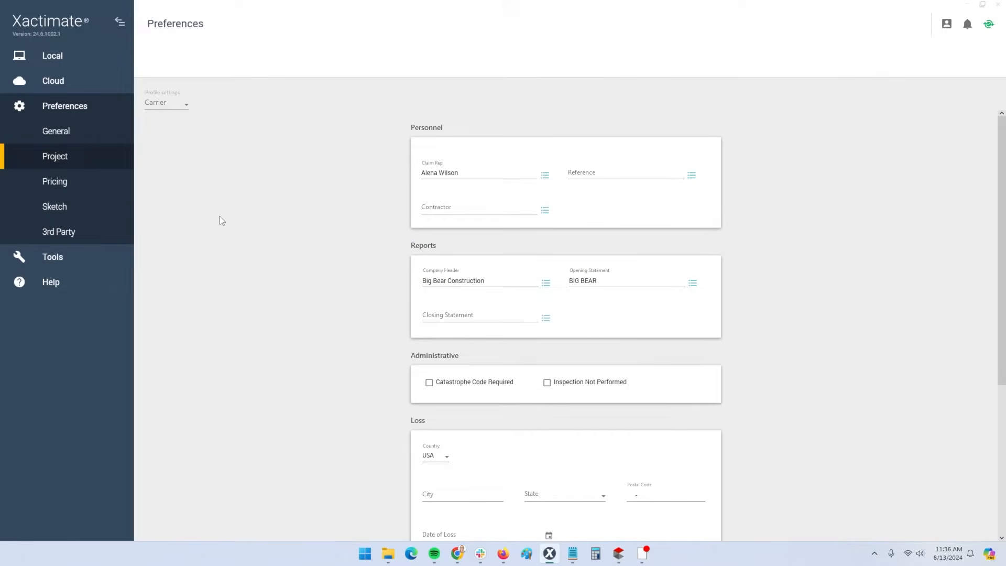
pyautogui.click(70, 260)
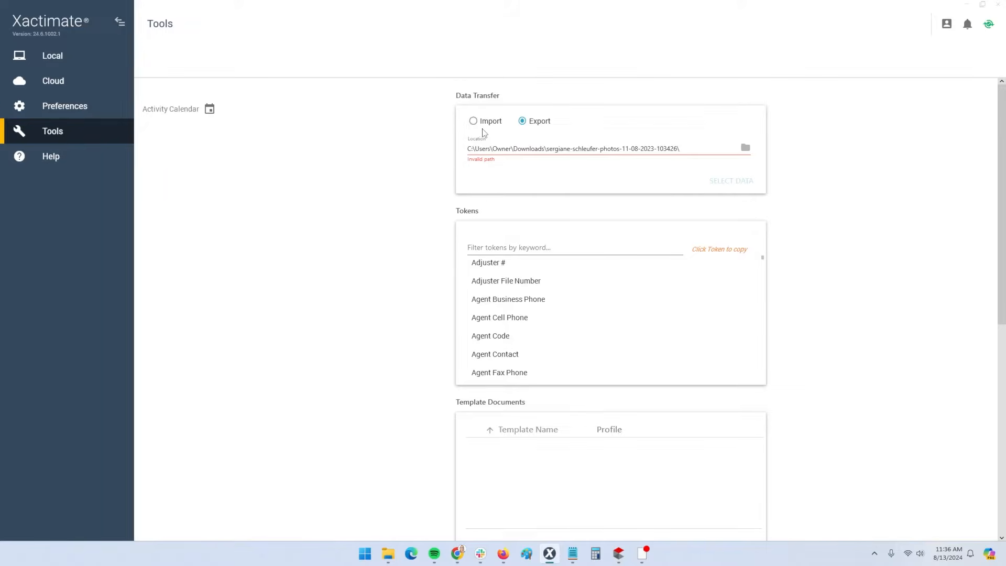
# Toggle Data Transfer to Import and back to Export, then go to Help
pyautogui.click(483, 126)
pyautogui.click(537, 127)
pyautogui.click(60, 157)
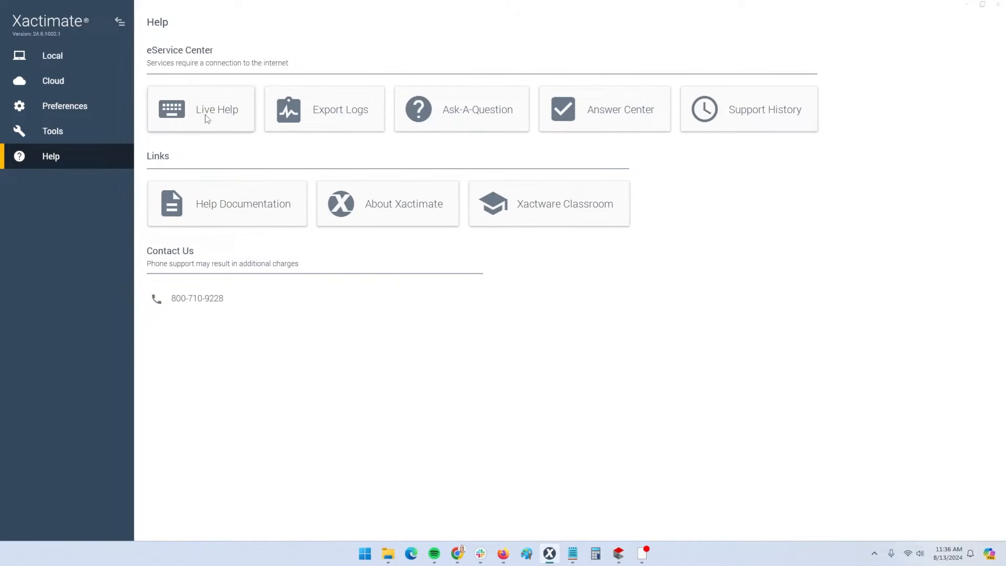
pyautogui.press('ctrl')
pyautogui.press('ctrl')
pyautogui.press('ctrl')
pyautogui.press('ctrl')
pyautogui.press('ctrl')
# Check the About Xactimate version and licence details, then return to Local Projects
pyautogui.click(382, 218)
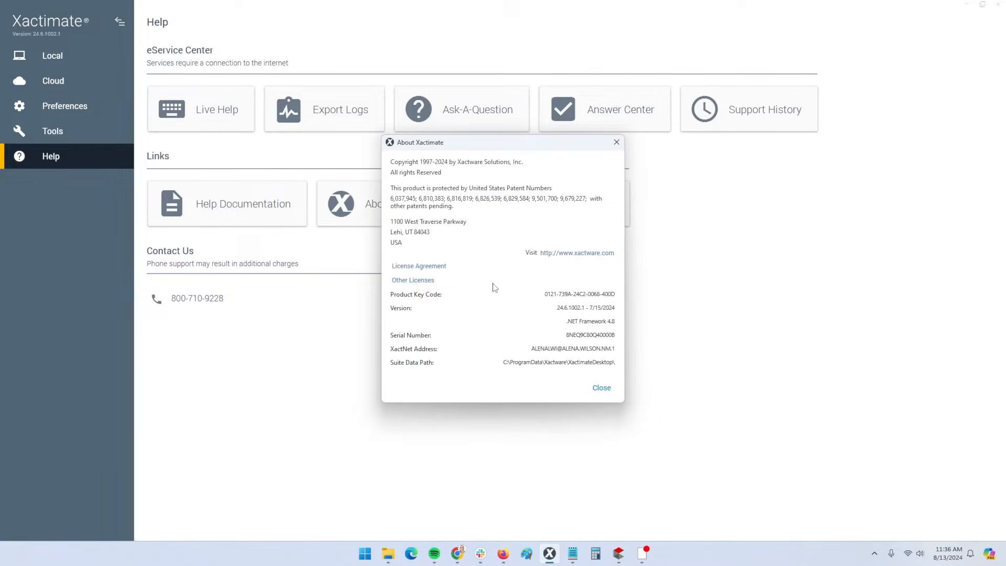
pyautogui.moveTo(545, 296); pyautogui.dragTo(629, 300)
pyautogui.click(601, 387)
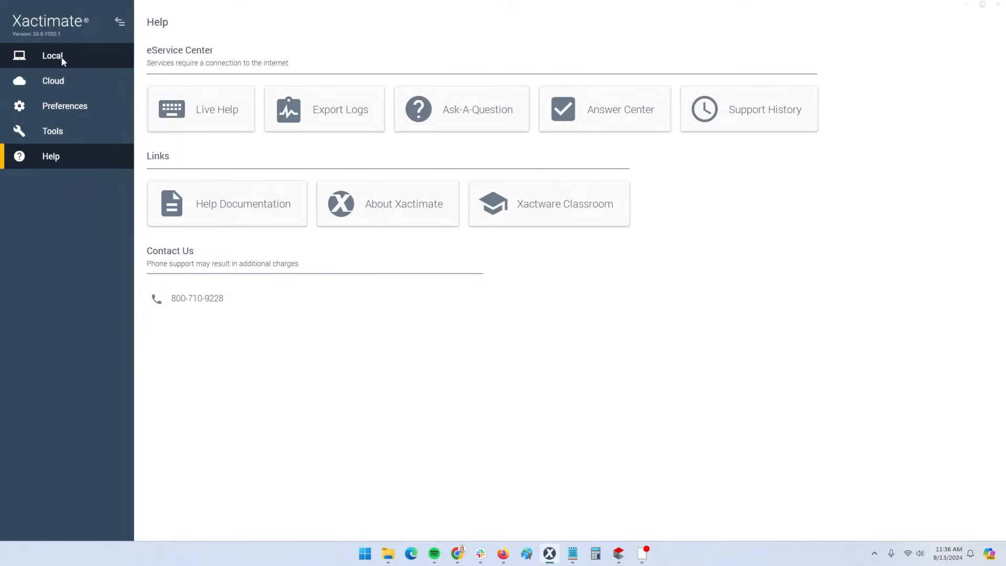
pyautogui.click(62, 59)
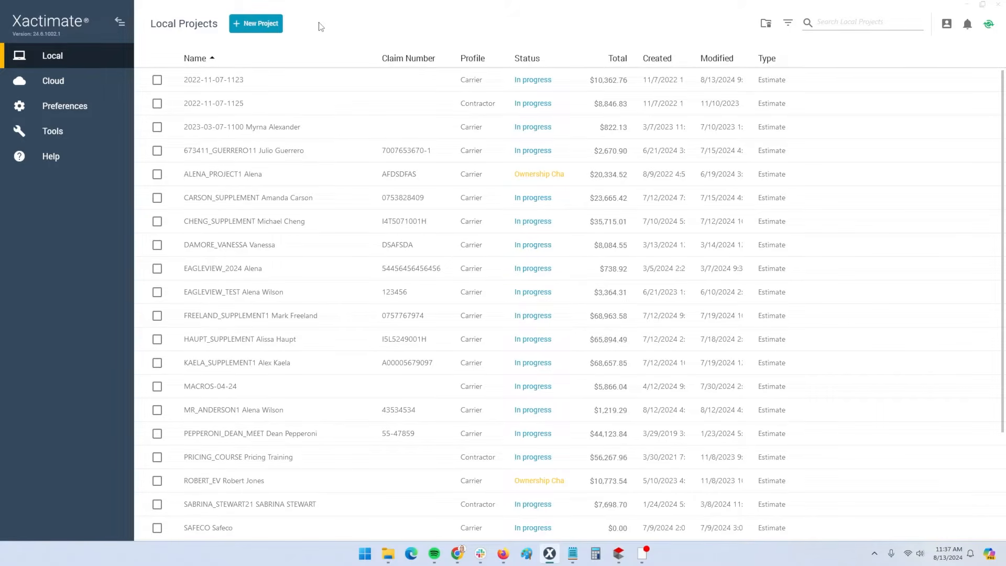
# Create a new estimate named EMMY_LOU_2 with the Carrier profile
pyautogui.click(258, 25)
pyautogui.click(257, 25)
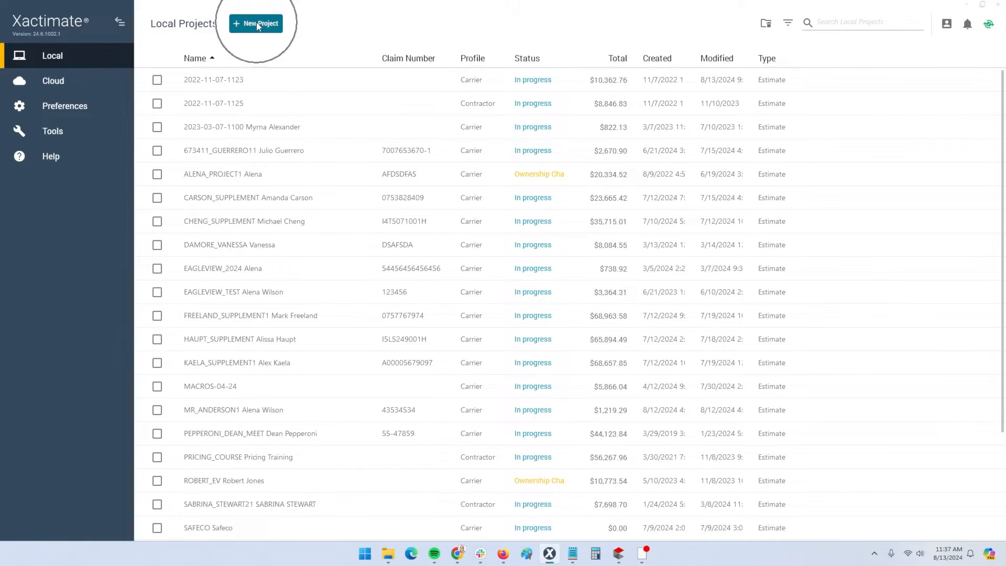
pyautogui.tripleClick(419, 219)
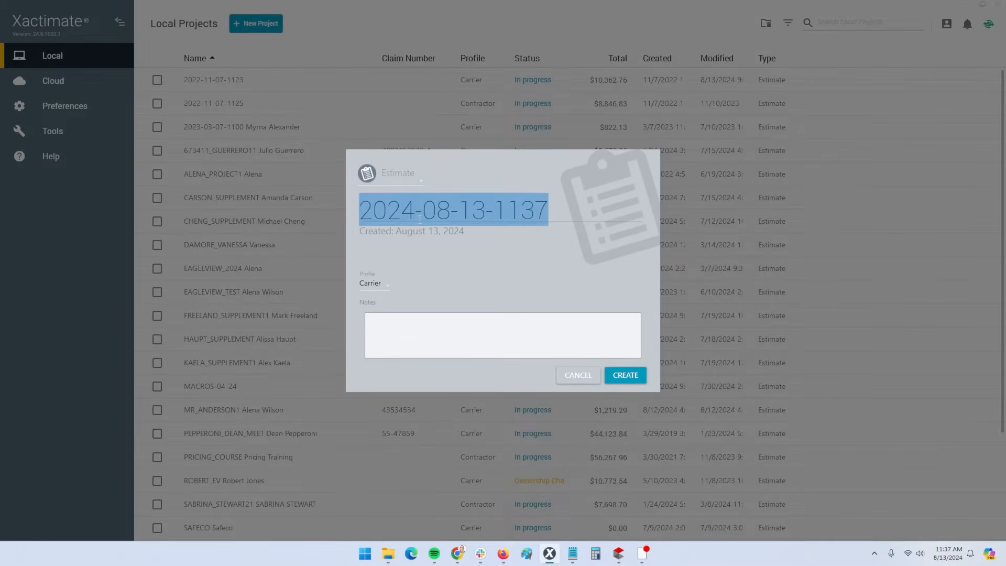
pyautogui.press('BackSpace')
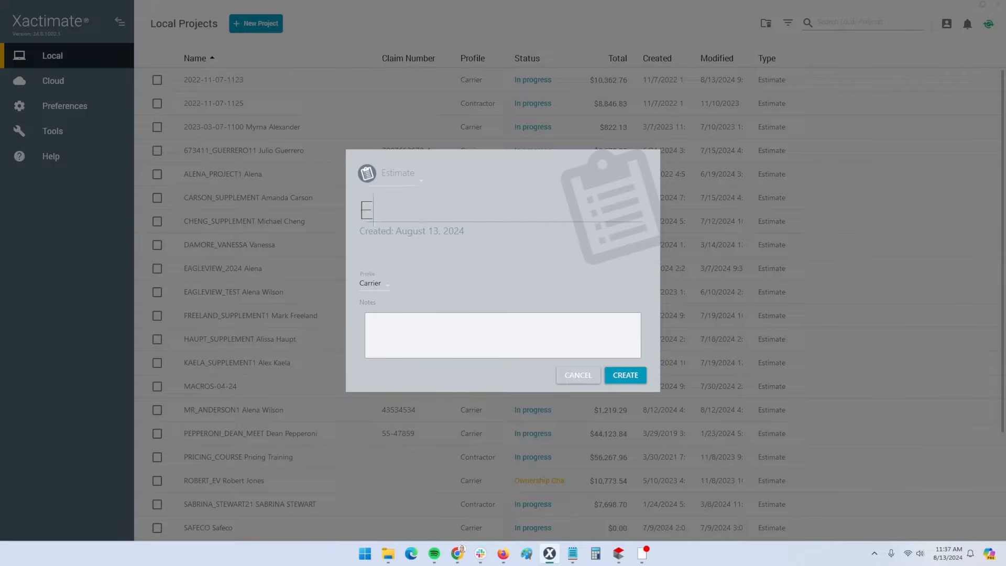
pyautogui.write('EMMY_LOU_2')
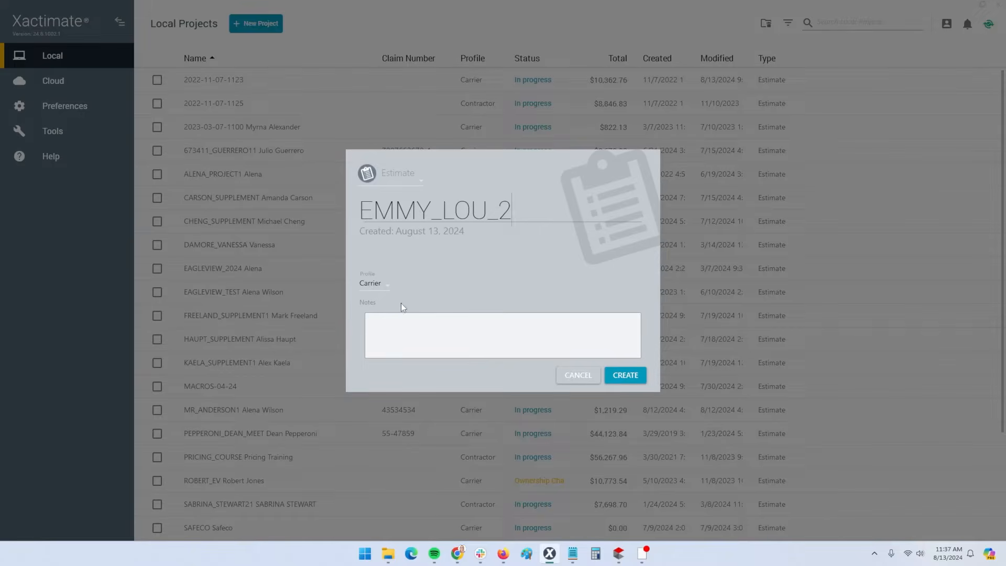
pyautogui.click(378, 285)
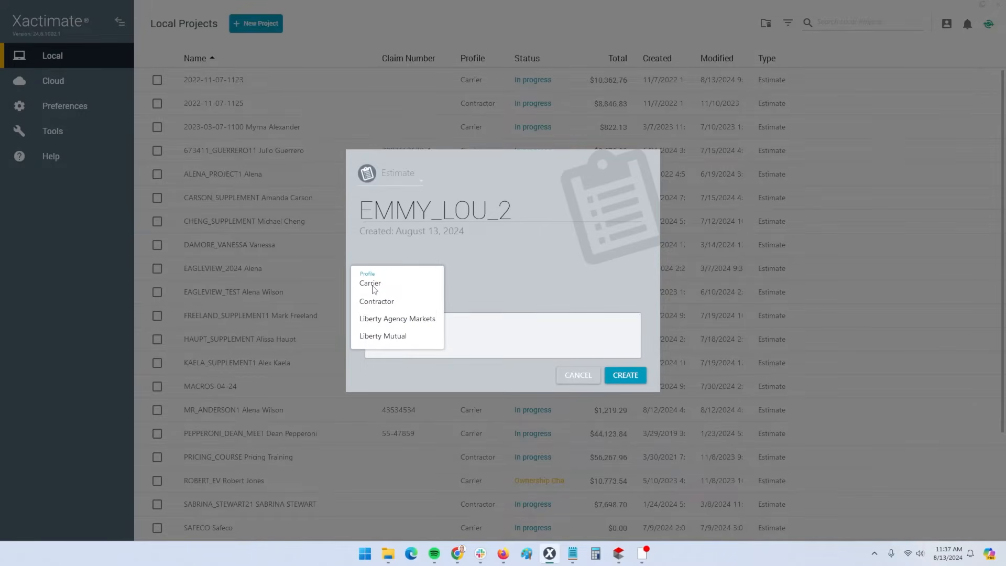
pyautogui.click(374, 285)
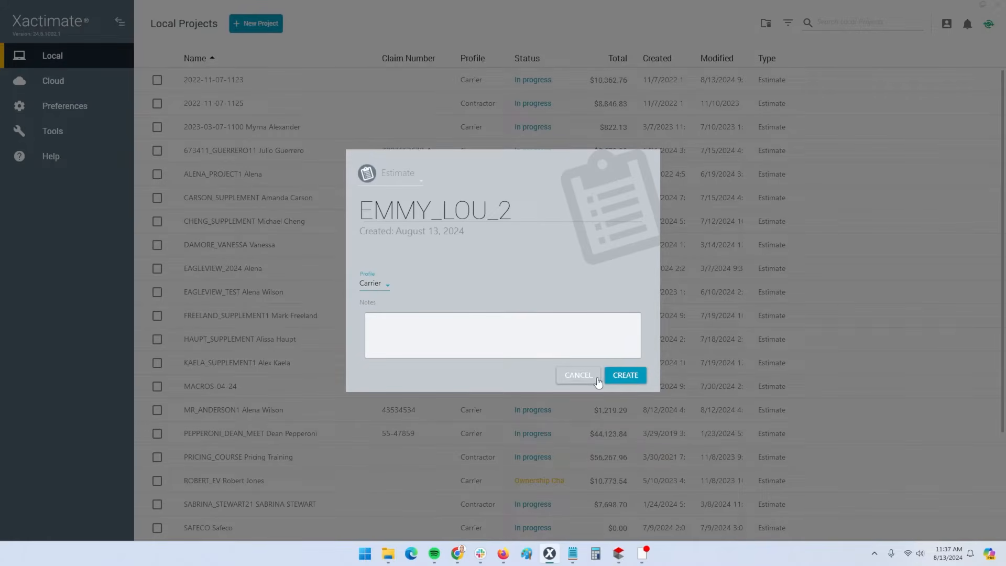
pyautogui.click(629, 384)
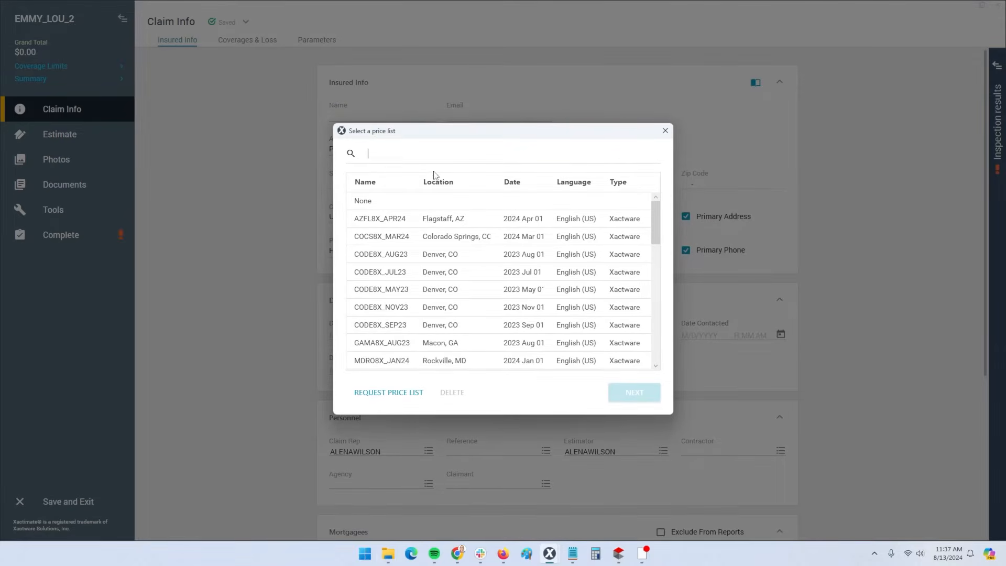
pyautogui.moveTo(553, 556)
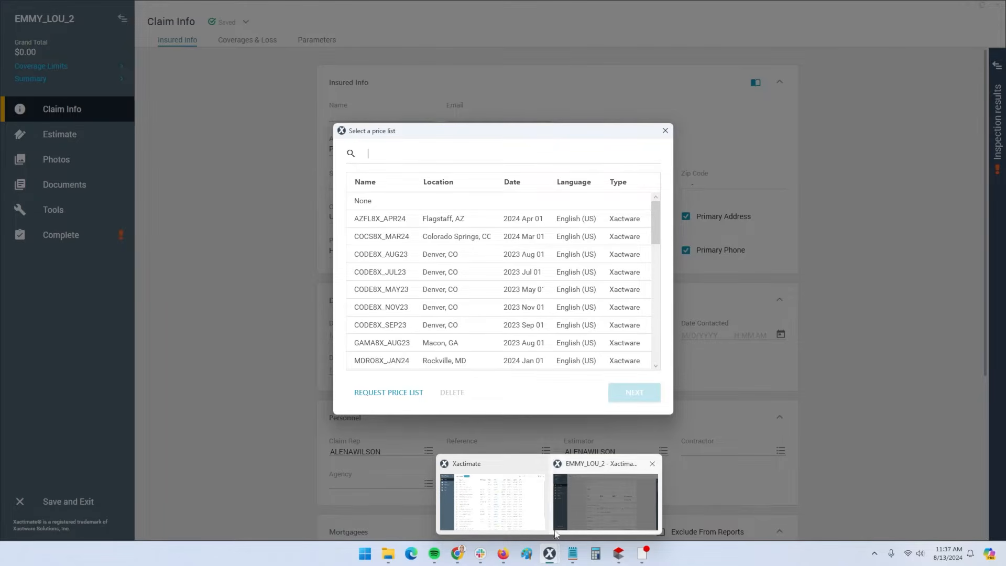
pyautogui.click(588, 470)
pyautogui.click(587, 470)
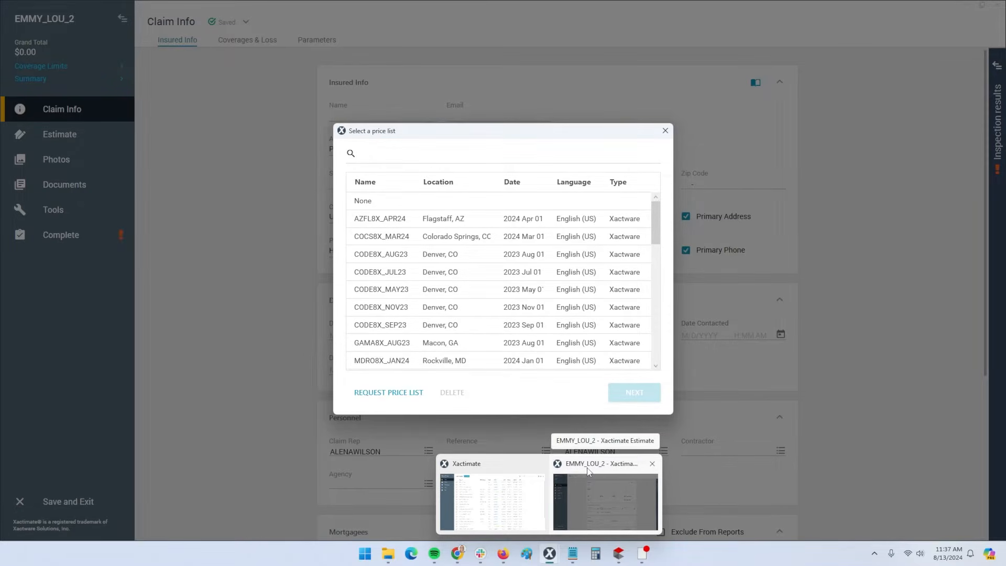
pyautogui.click(515, 499)
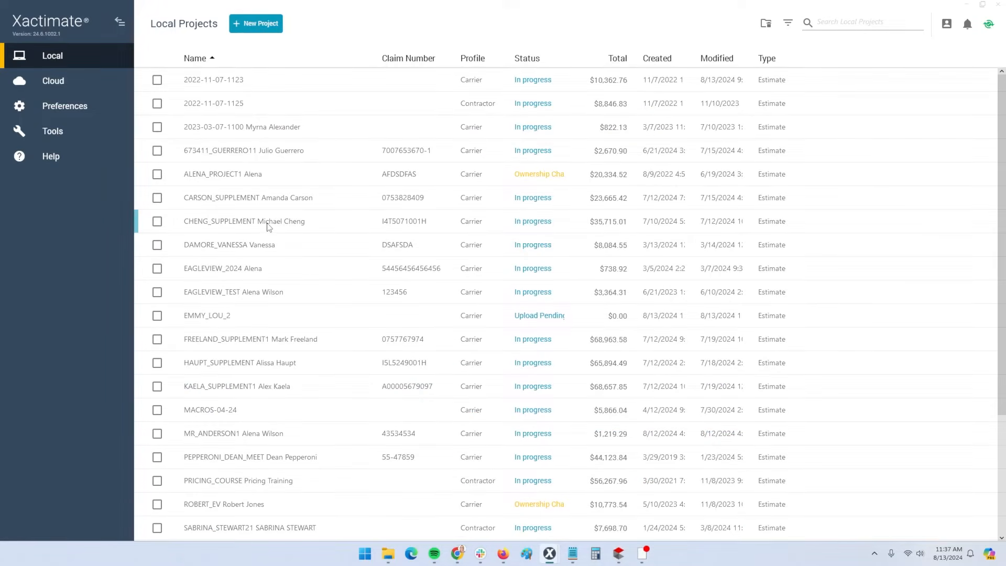
pyautogui.click(246, 271)
pyautogui.doubleClick(245, 274)
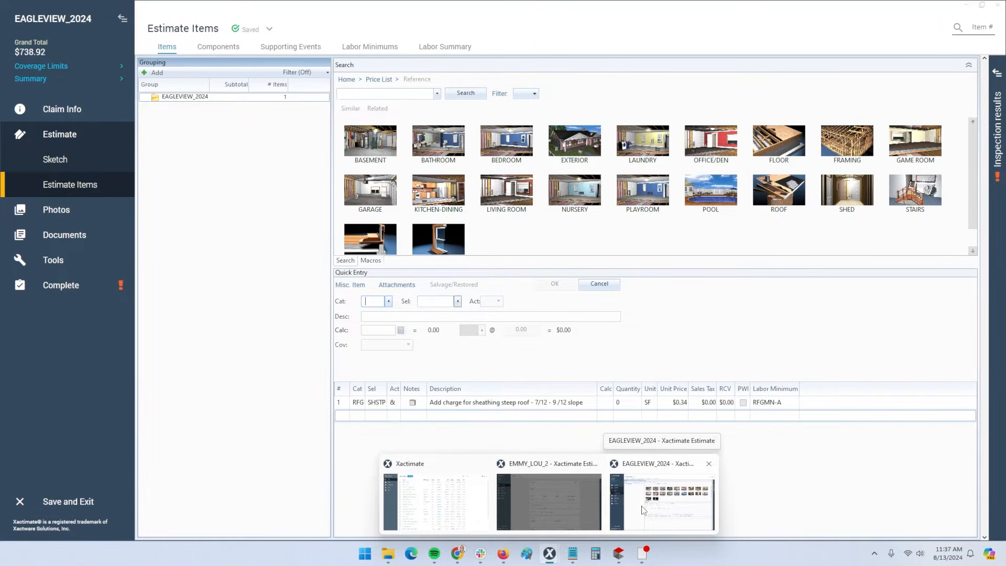
pyautogui.click(709, 463)
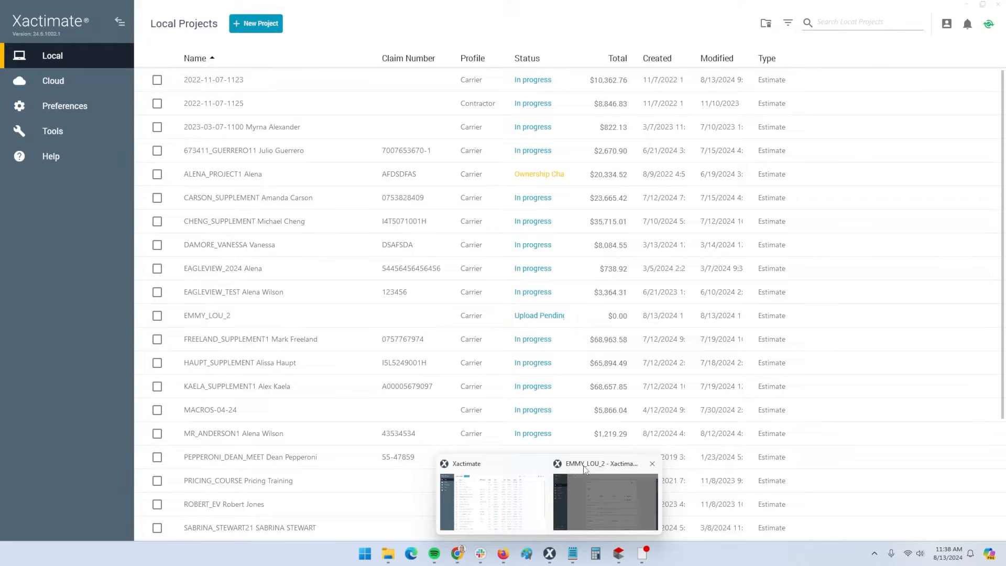
pyautogui.click(461, 470)
pyautogui.click(593, 486)
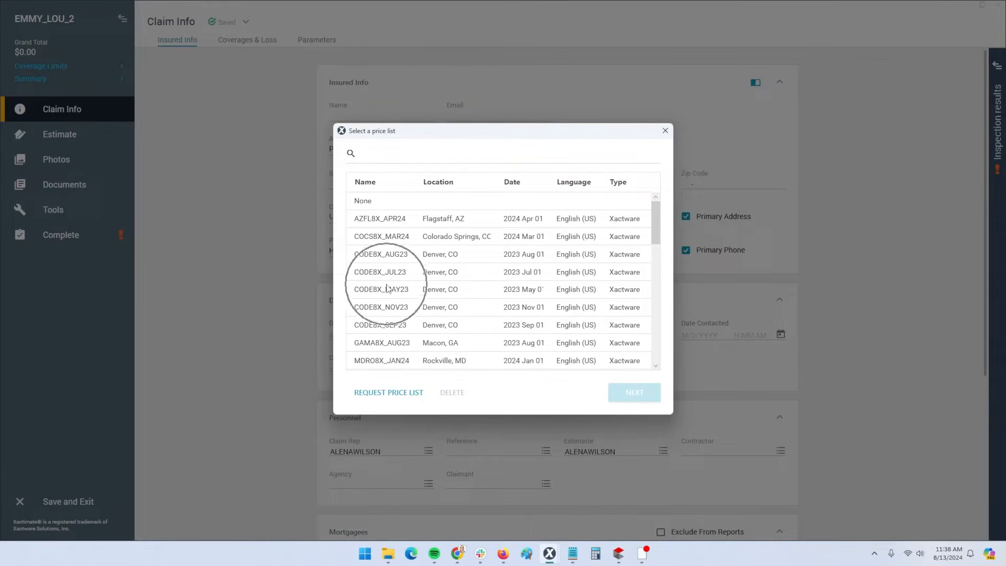
# Request a price list by Zip Code 84070 instead of 77450, download it, and apply it
pyautogui.click(388, 394)
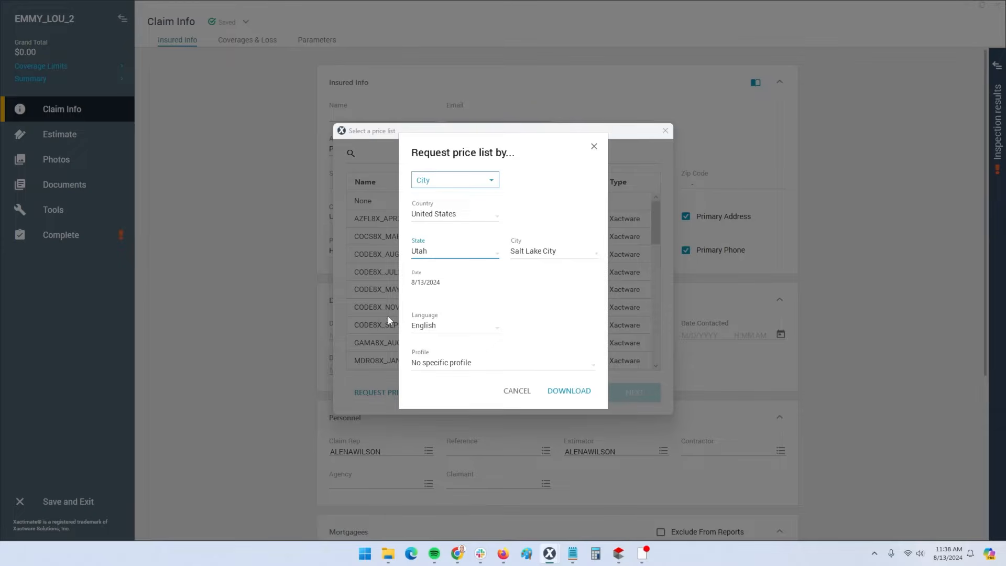
pyautogui.click(464, 187)
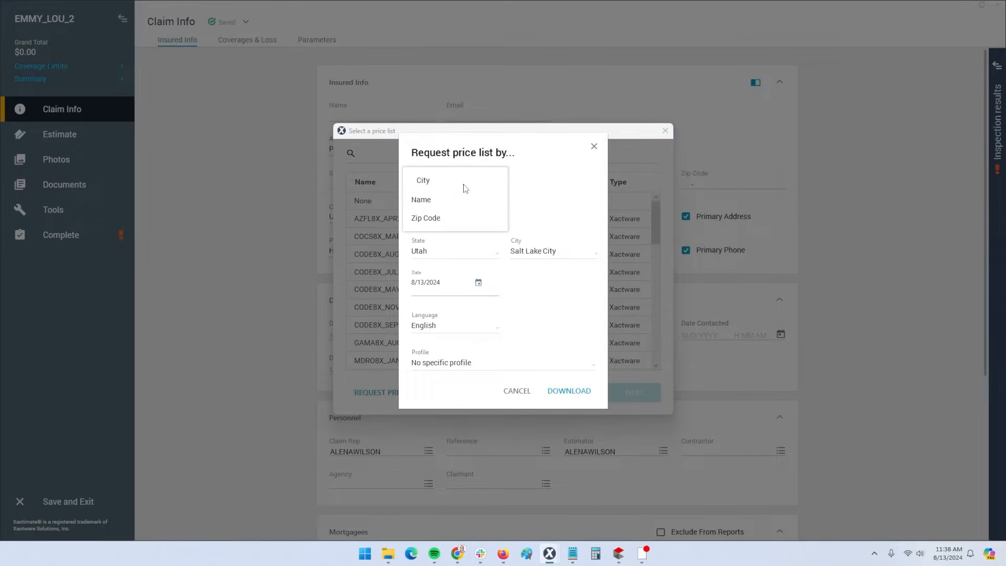
pyautogui.click(428, 204)
pyautogui.click(432, 249)
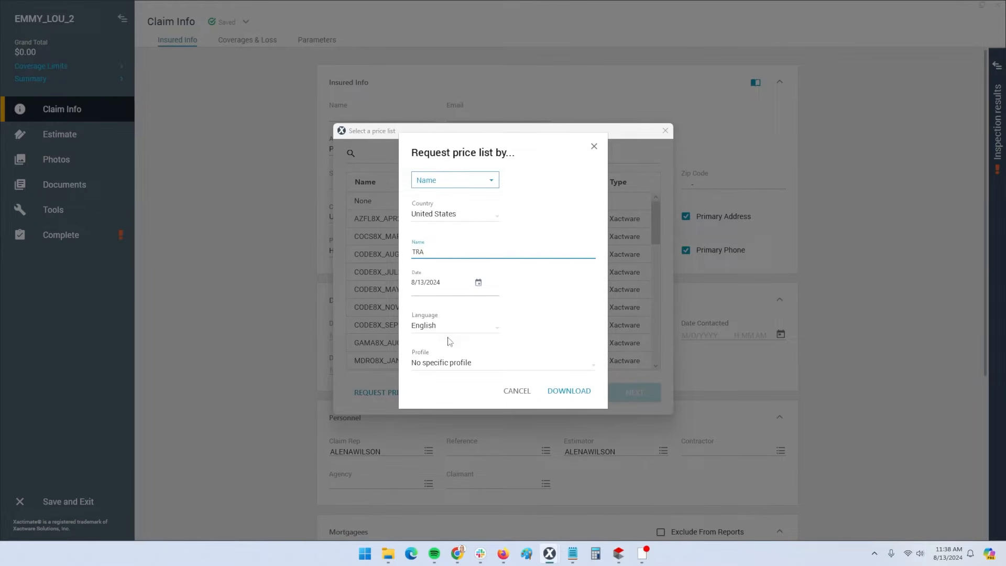
pyautogui.click(459, 181)
pyautogui.click(445, 219)
pyautogui.doubleClick(427, 253)
pyautogui.write('84070')
pyautogui.click(562, 390)
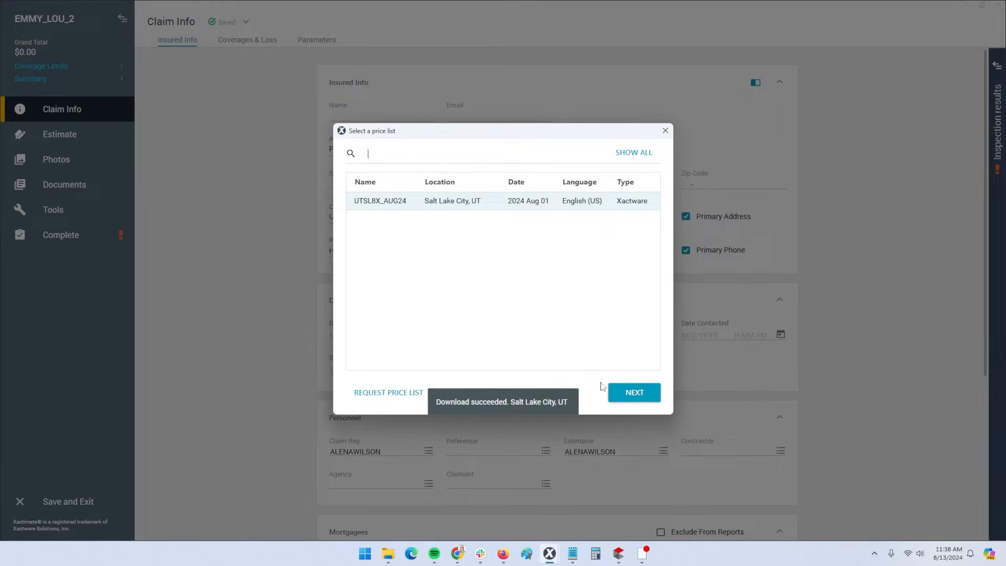
pyautogui.click(628, 394)
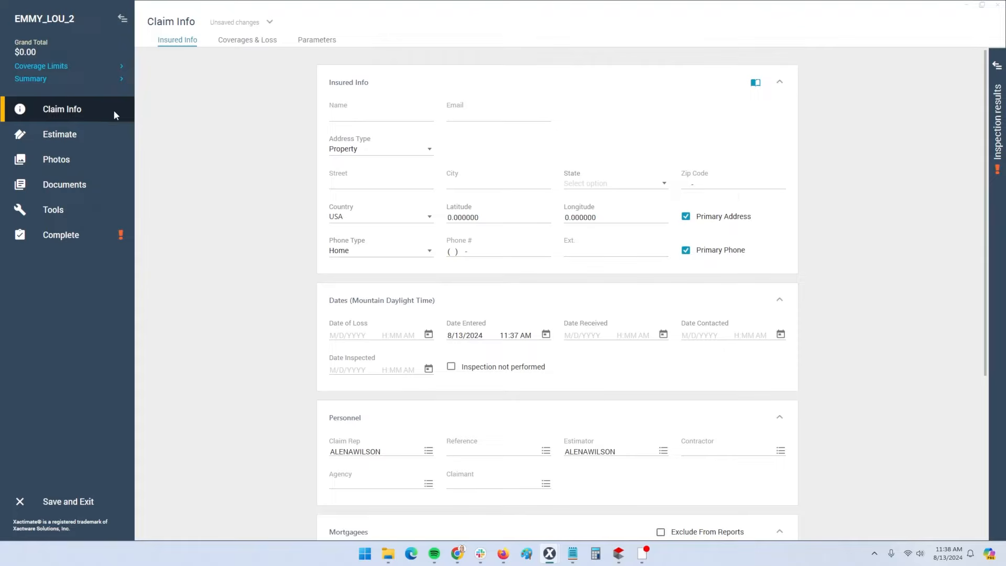
# Expand the Estimate and Documents sections in the navigation, then return to Claim Info
pyautogui.press('ctrl')
pyautogui.press('ctrl')
pyautogui.press('ctrl')
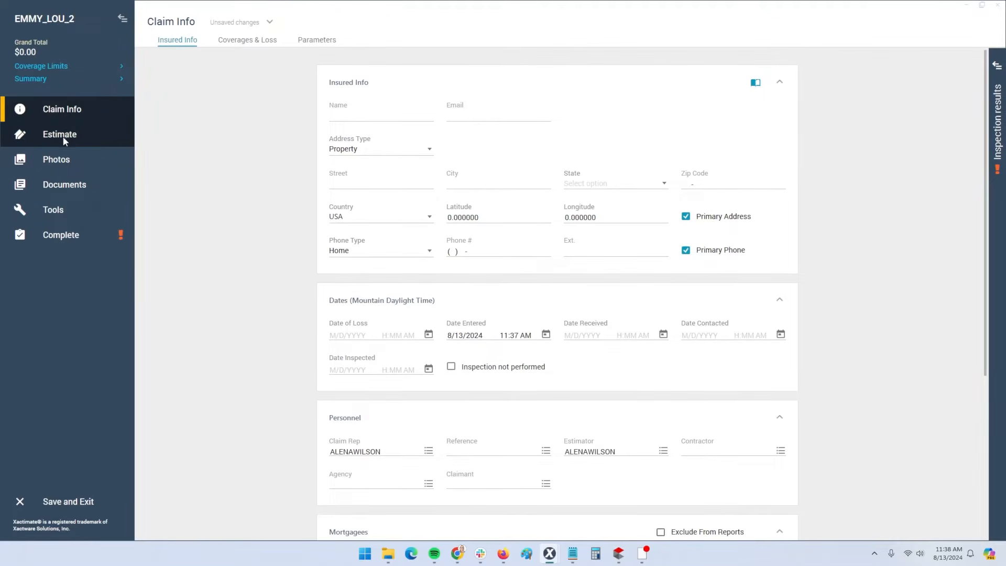
pyautogui.click(63, 137)
pyautogui.press('ctrl')
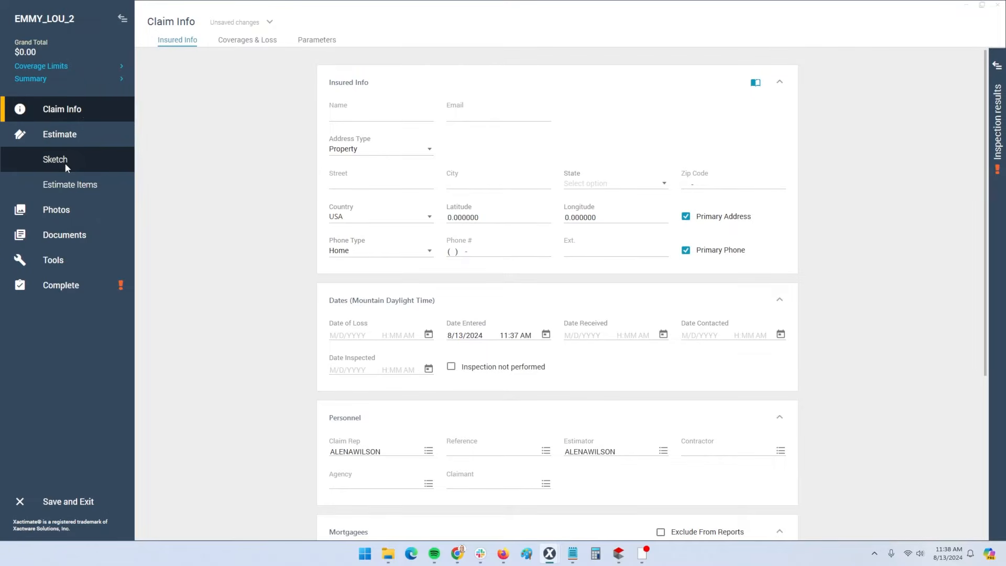
pyautogui.press('ctrl')
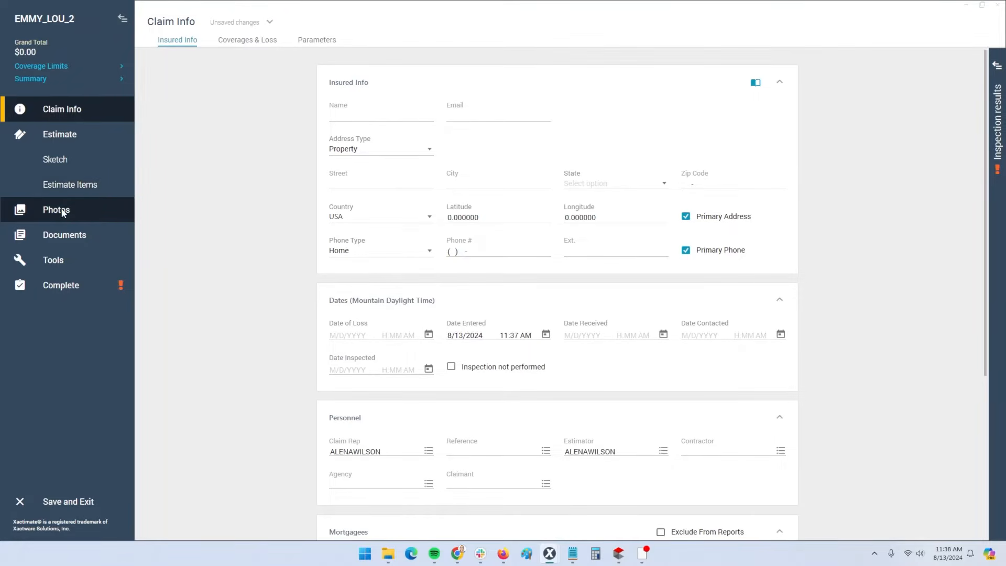
pyautogui.click(72, 238)
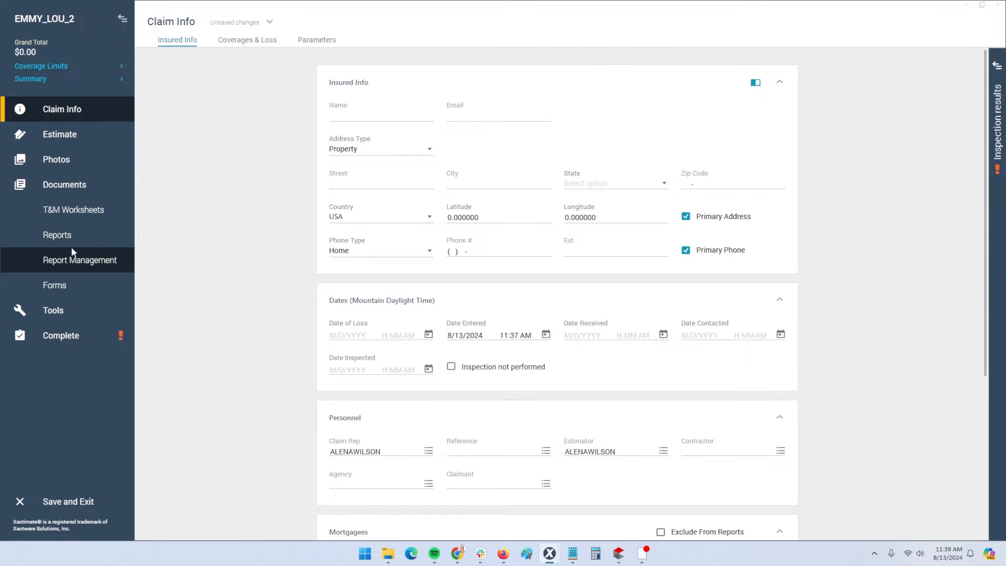
pyautogui.press('ctrl')
pyautogui.press('ctrl')
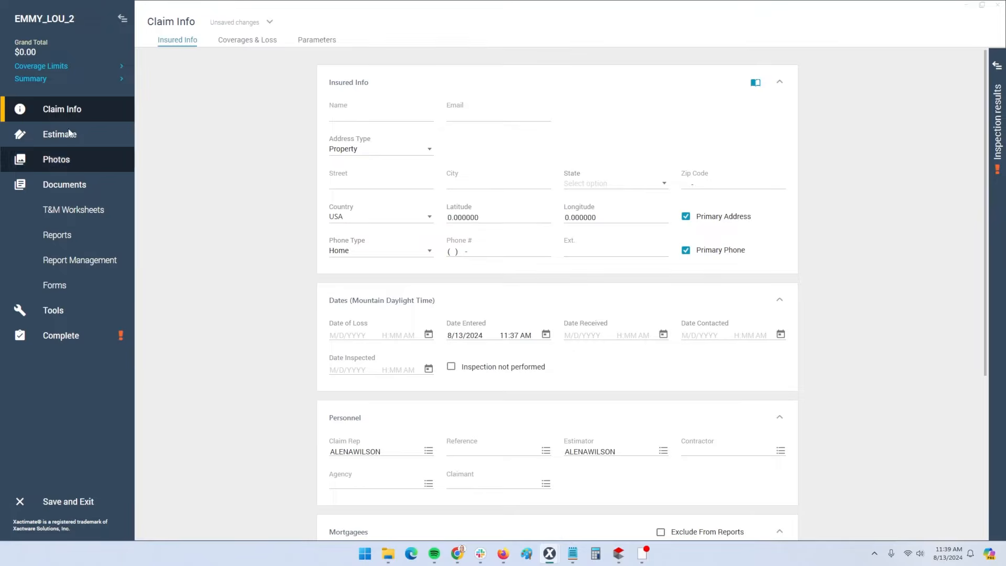
pyautogui.click(68, 111)
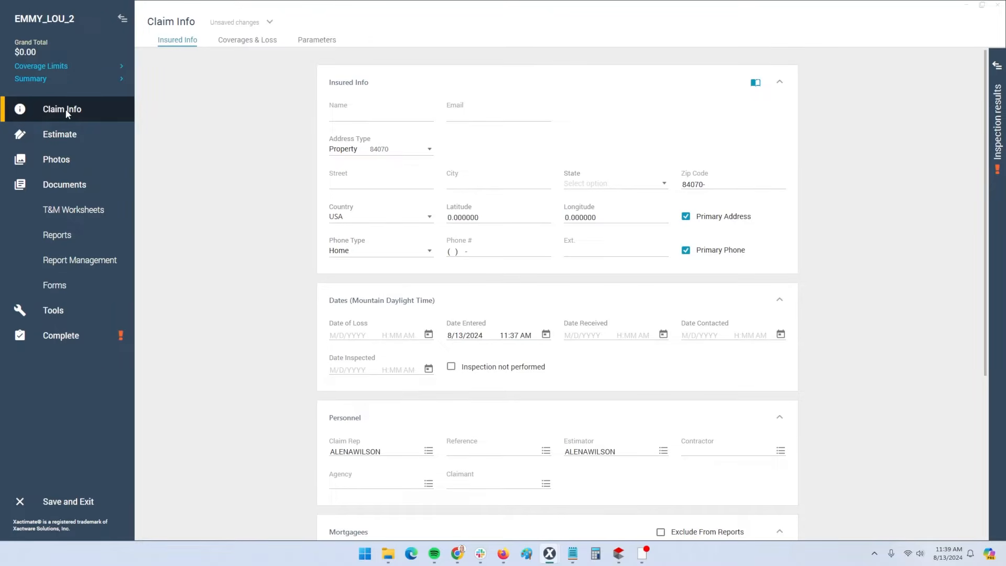
# Enter the insured's full name, then scroll down to the Personnel section
pyautogui.click(364, 117)
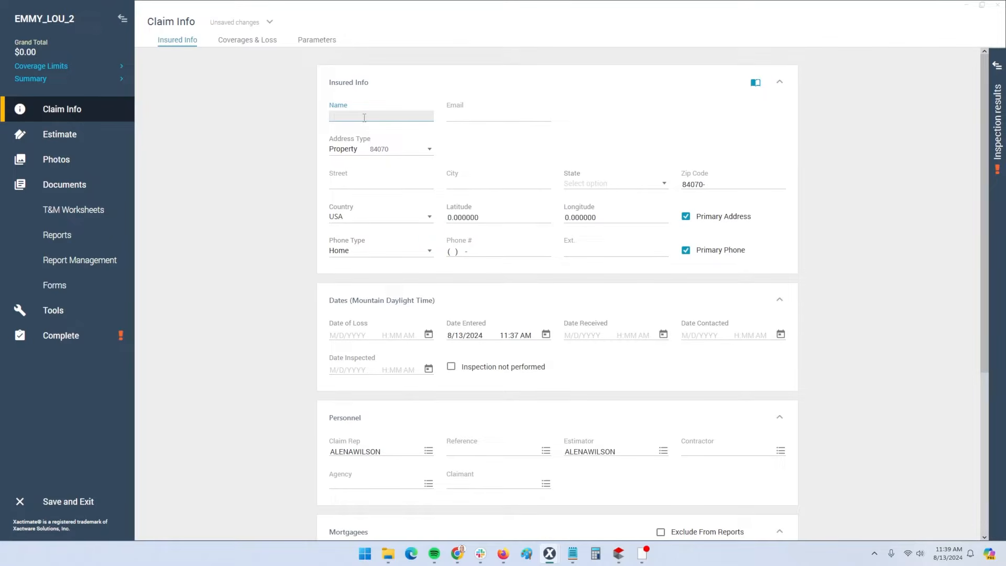
pyautogui.click(367, 183)
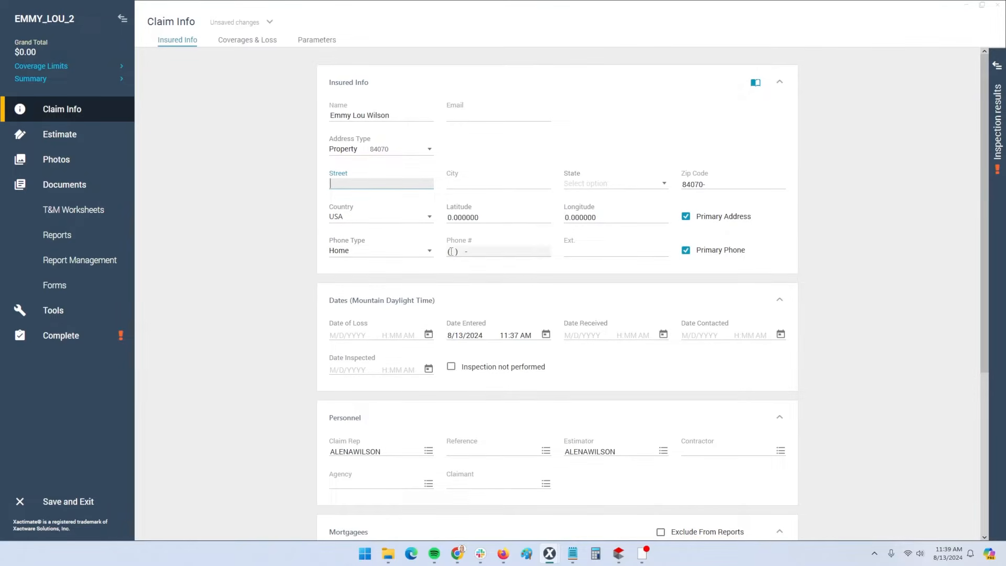
pyautogui.click(492, 252)
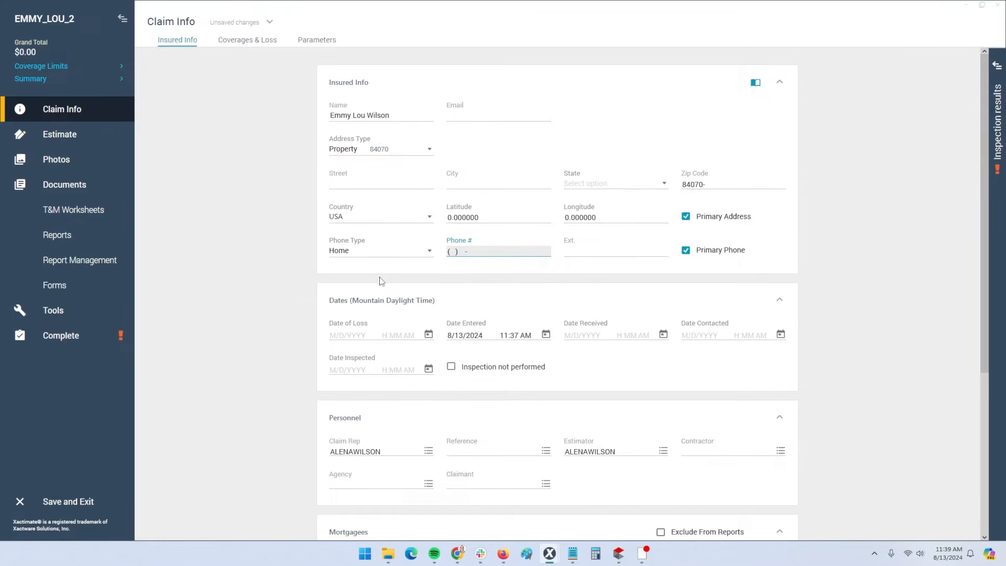
pyautogui.scroll(-1, 438, 292)
pyautogui.scroll(-1, 439, 292)
pyautogui.scroll(-2, 434, 295)
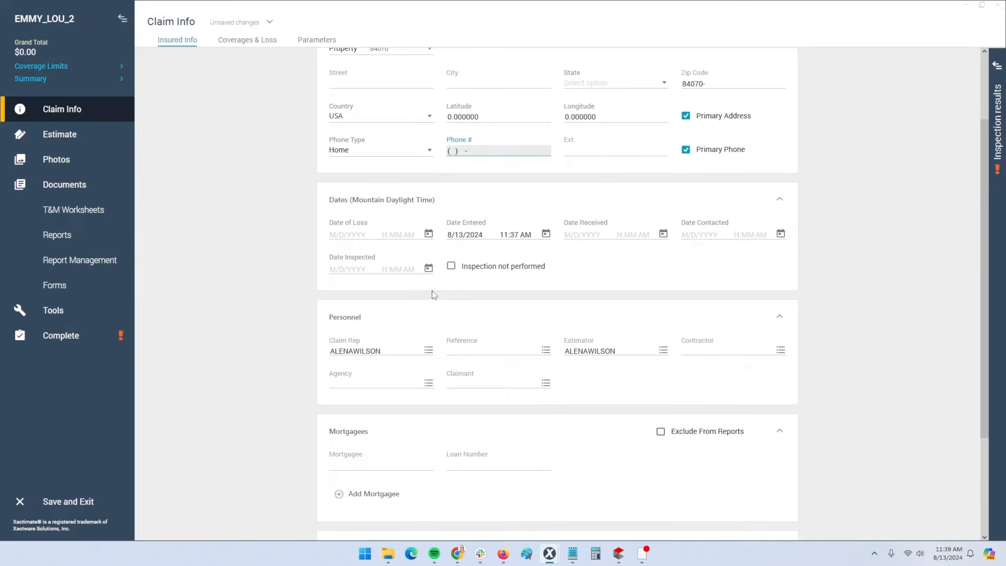
# Pick a claim rep from the list and back out of adding a new estimator
pyautogui.click(429, 350)
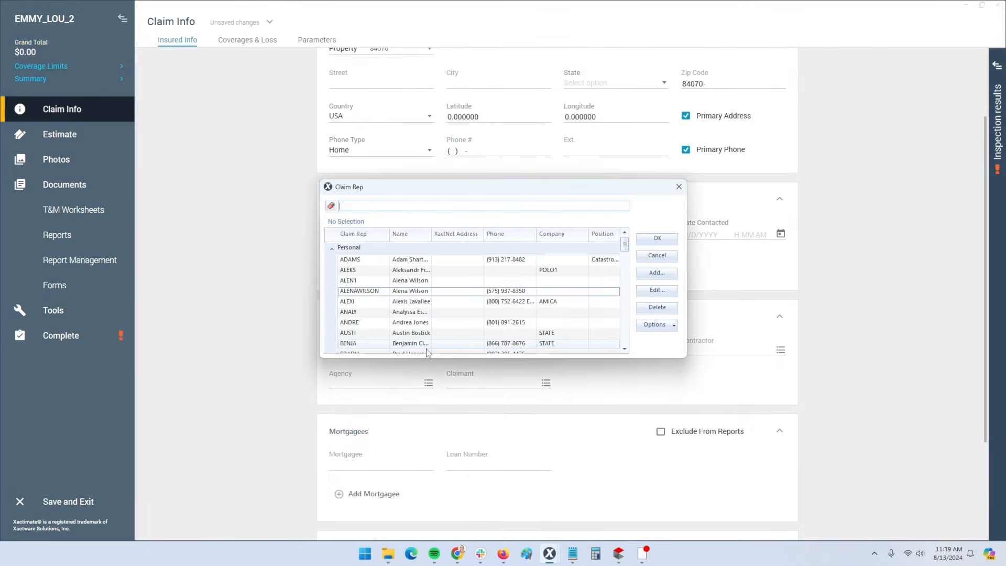
pyautogui.doubleClick(617, 290)
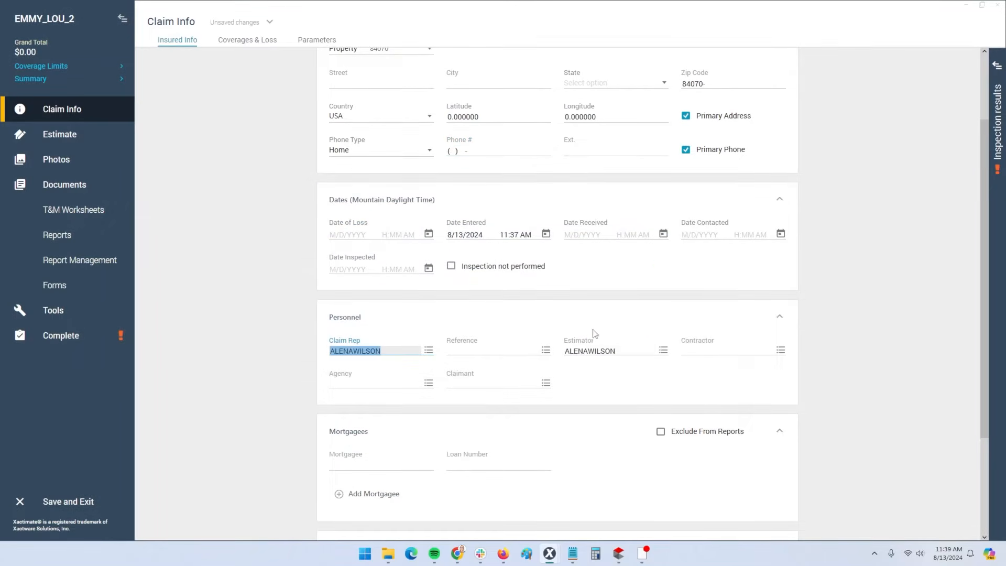
pyautogui.click(663, 352)
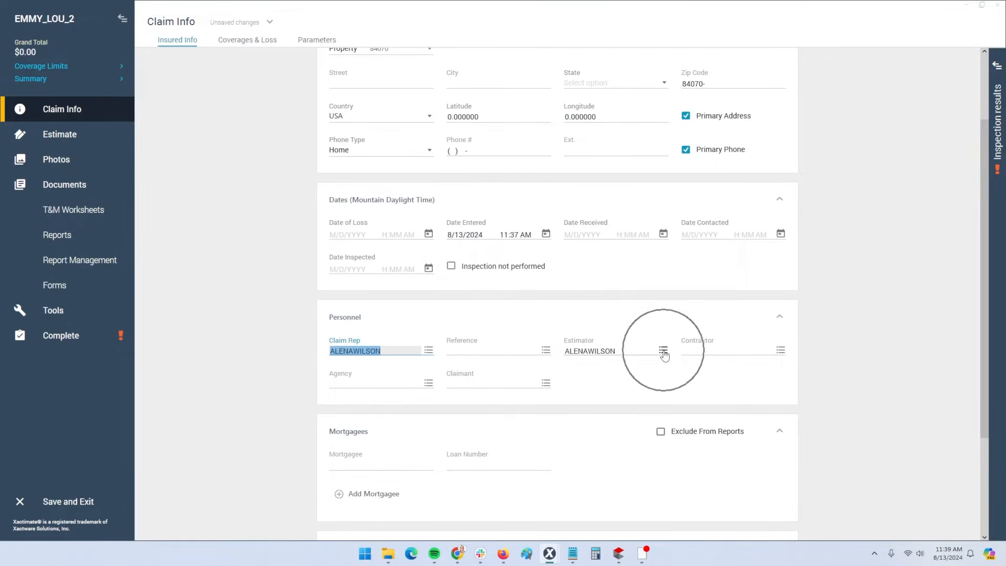
pyautogui.click(657, 274)
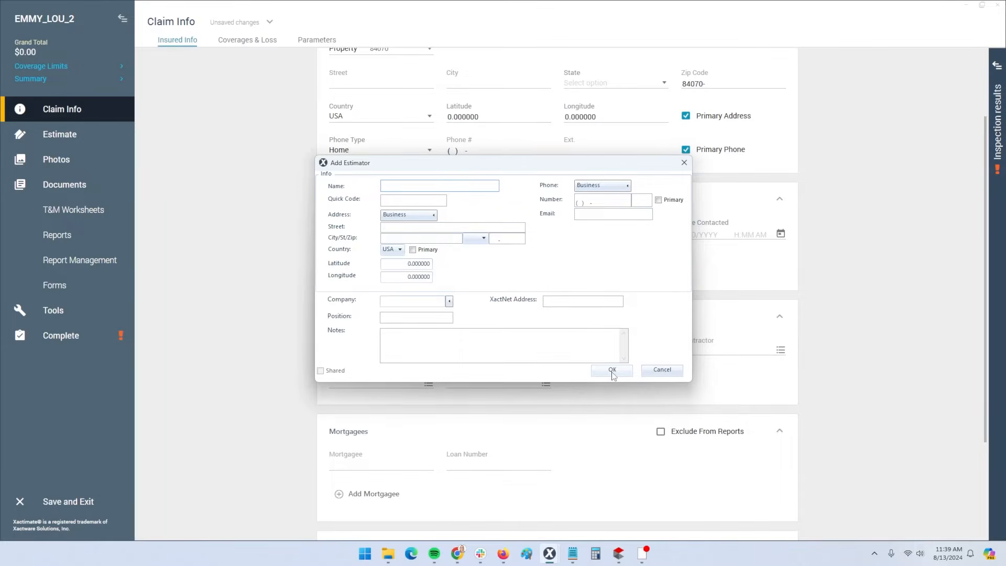
pyautogui.click(655, 373)
pyautogui.click(662, 257)
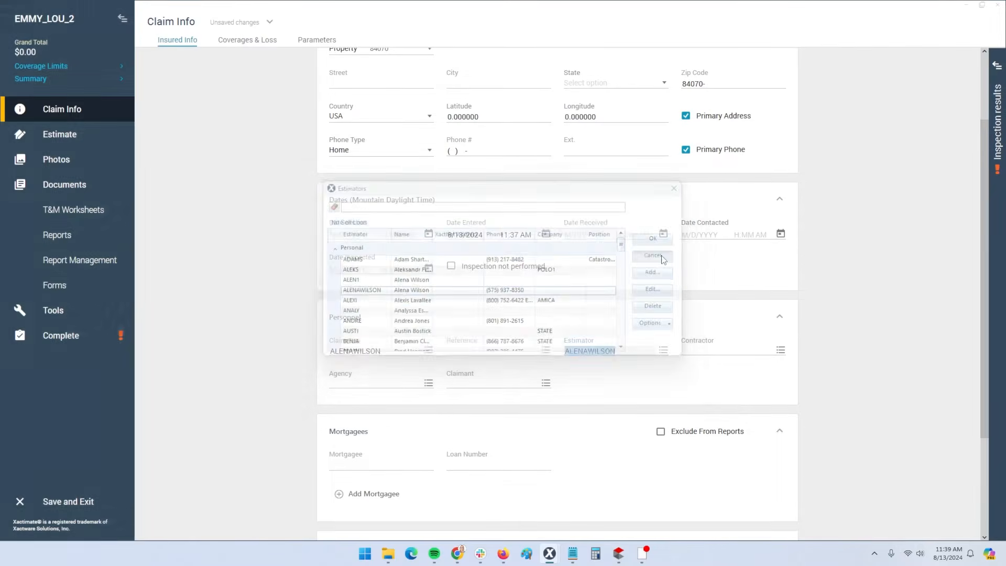
# Clear the claim rep and assign a different rep from the rep list
pyautogui.click(428, 350)
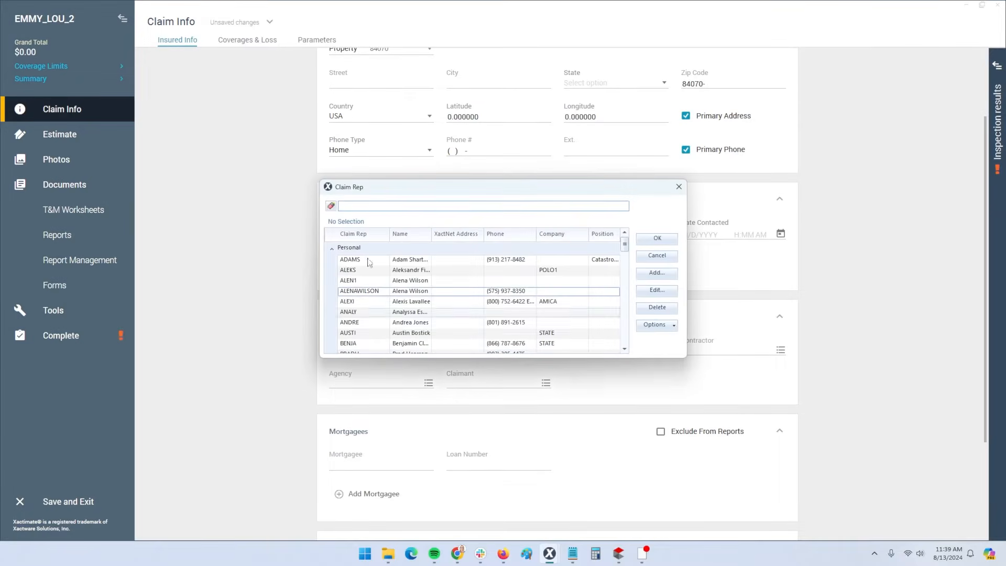
pyautogui.click(343, 222)
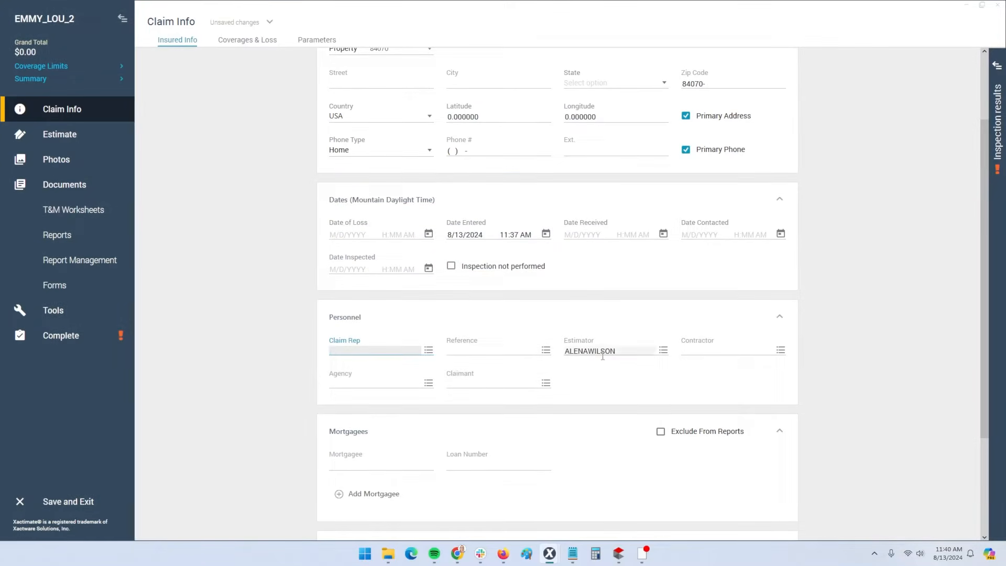
pyautogui.click(428, 351)
pyautogui.doubleClick(388, 281)
pyautogui.scroll(-3, 272, 354)
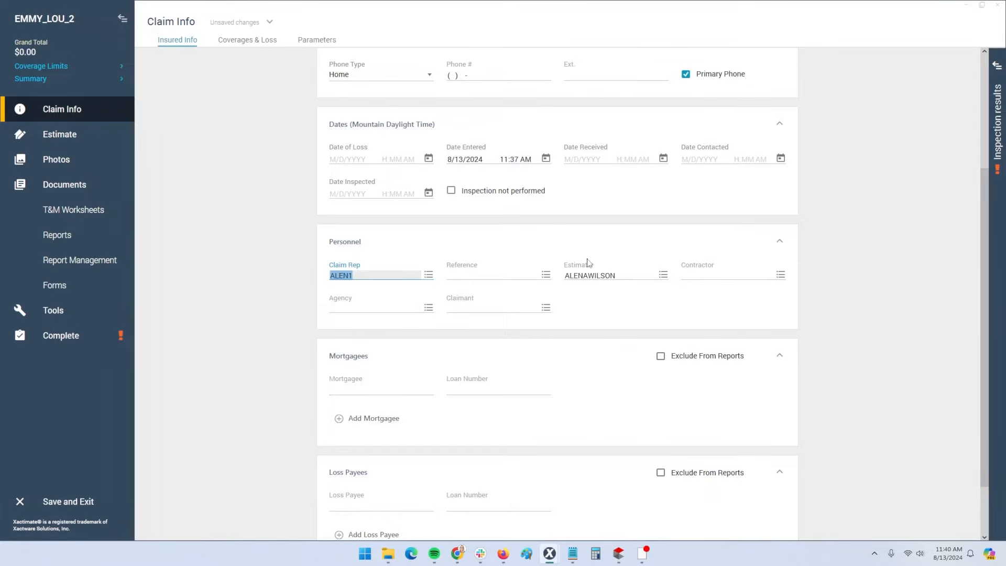
pyautogui.press('ctrl')
pyautogui.press('ctrl')
pyautogui.scroll(-2, 378, 384)
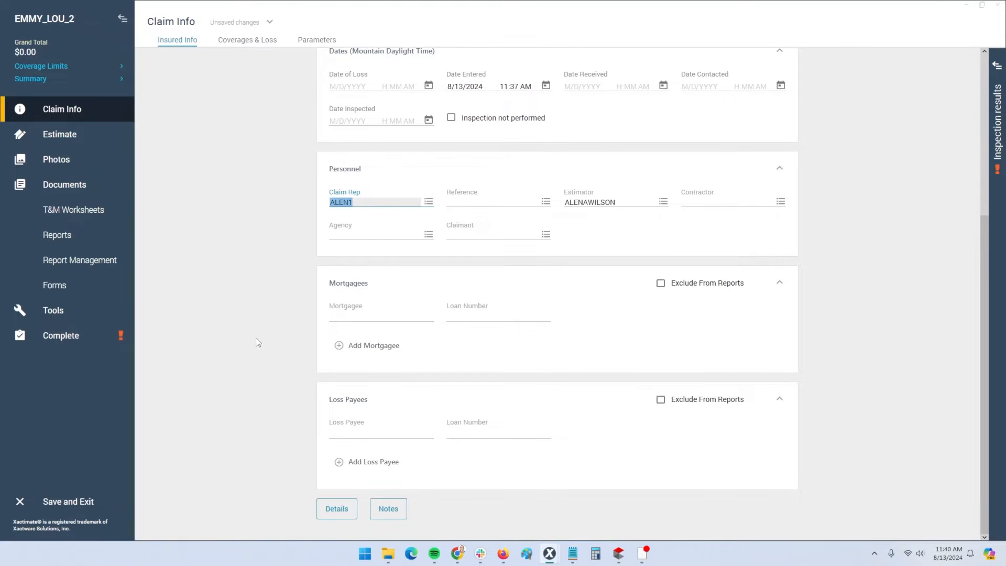
pyautogui.scroll(7, 255, 341)
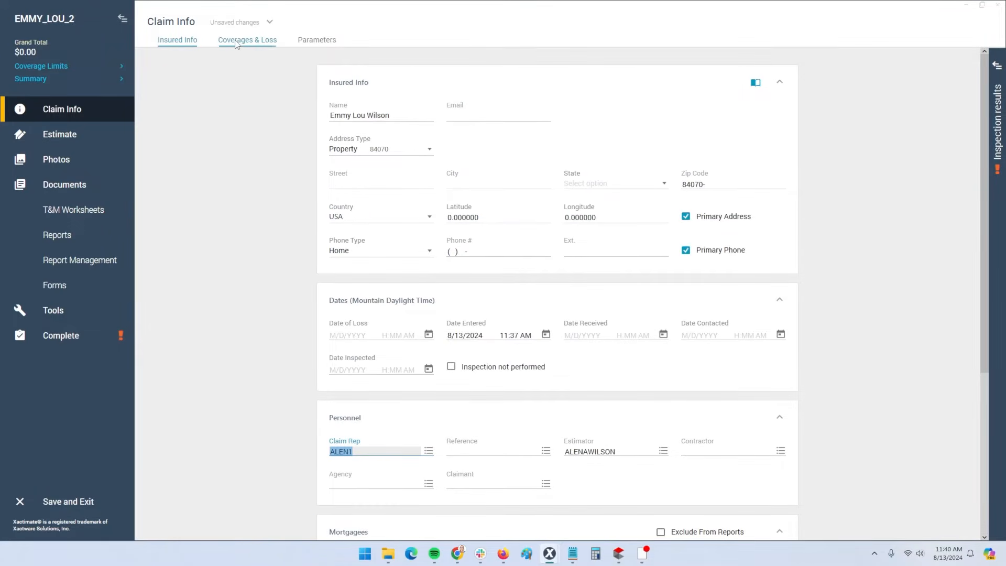
# Check the claim number, policy number and deductible amount on Coverages & Loss, then view Parameters
pyautogui.click(59, 112)
pyautogui.click(254, 41)
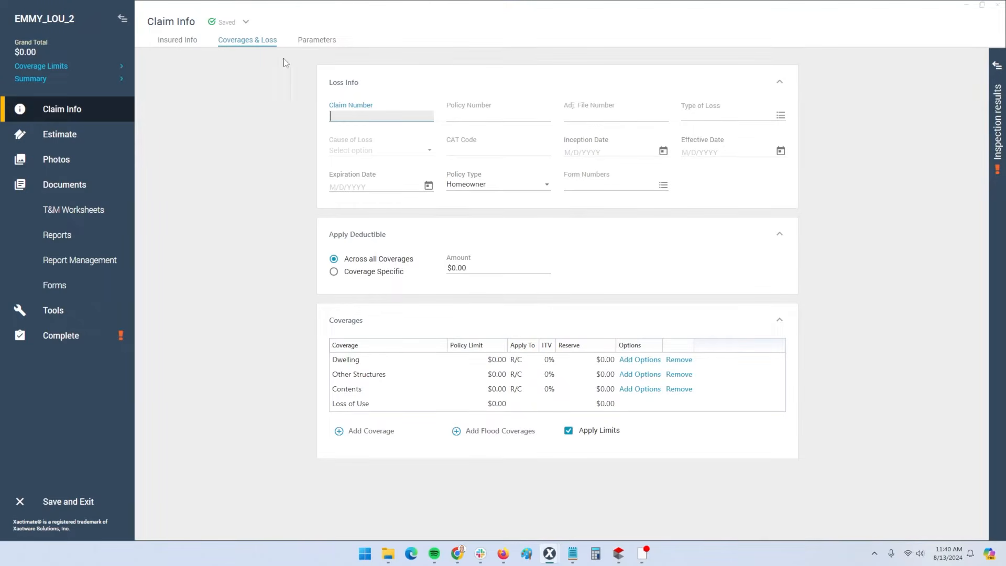
pyautogui.doubleClick(348, 116)
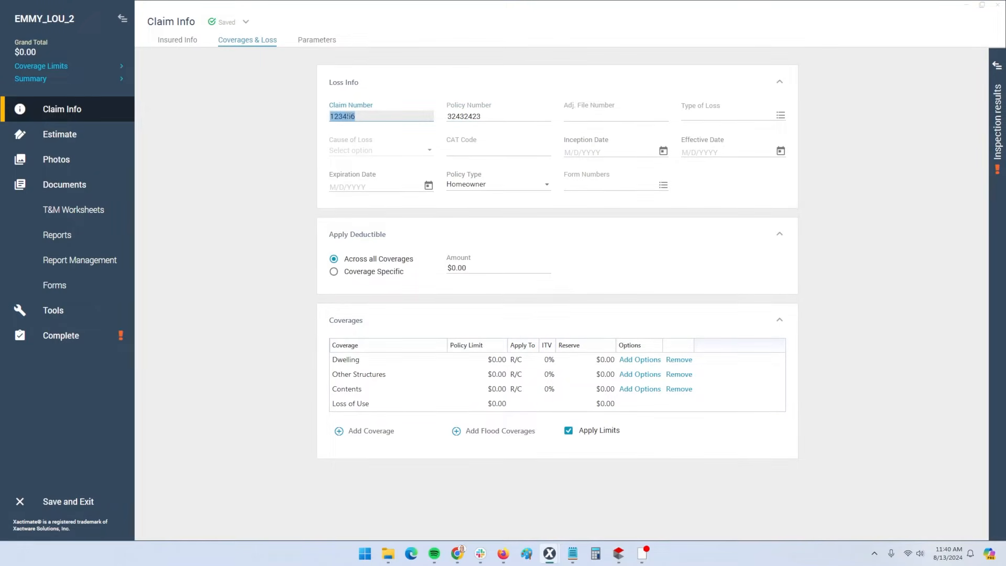
pyautogui.doubleClick(464, 116)
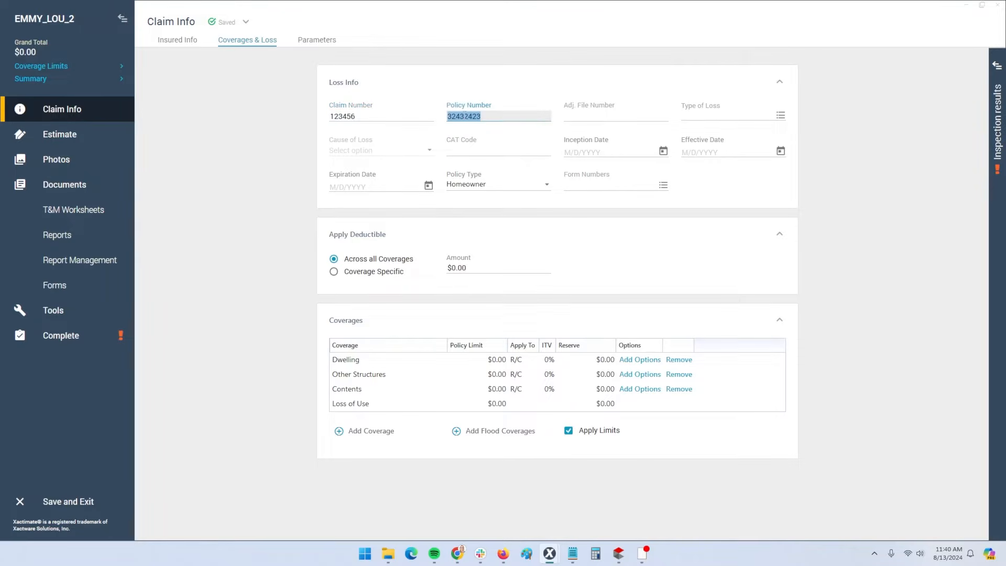
pyautogui.click(264, 163)
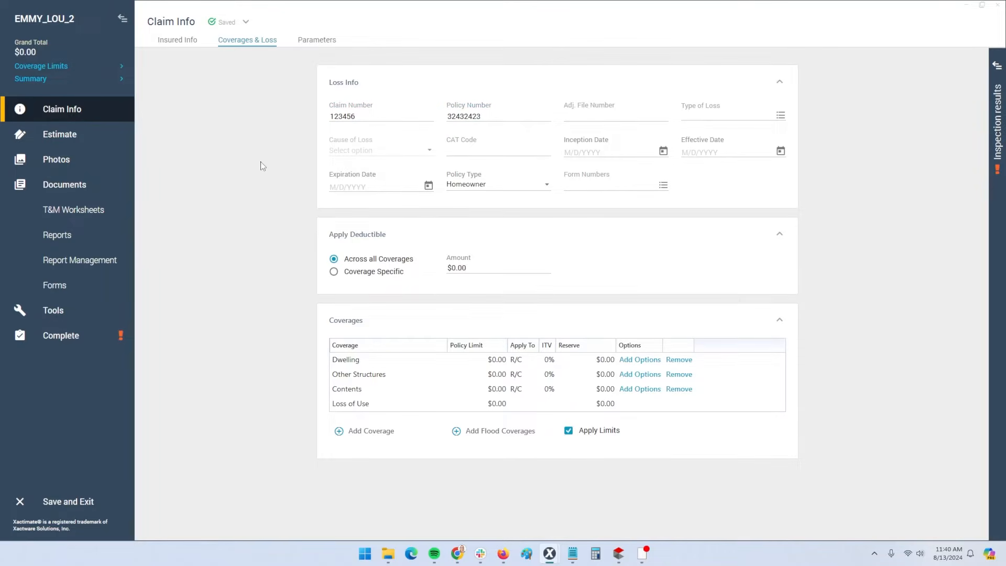
pyautogui.click(456, 270)
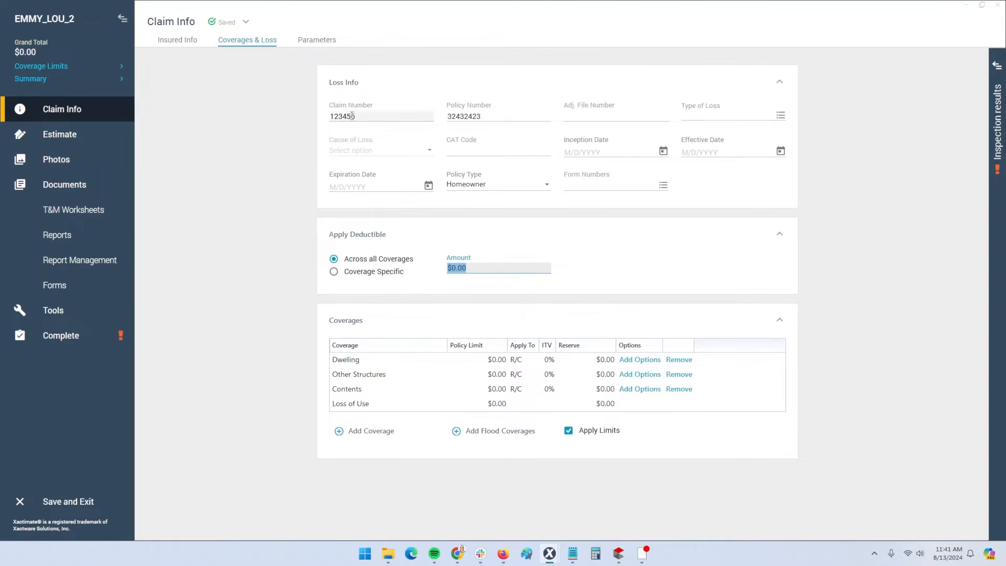
pyautogui.click(329, 46)
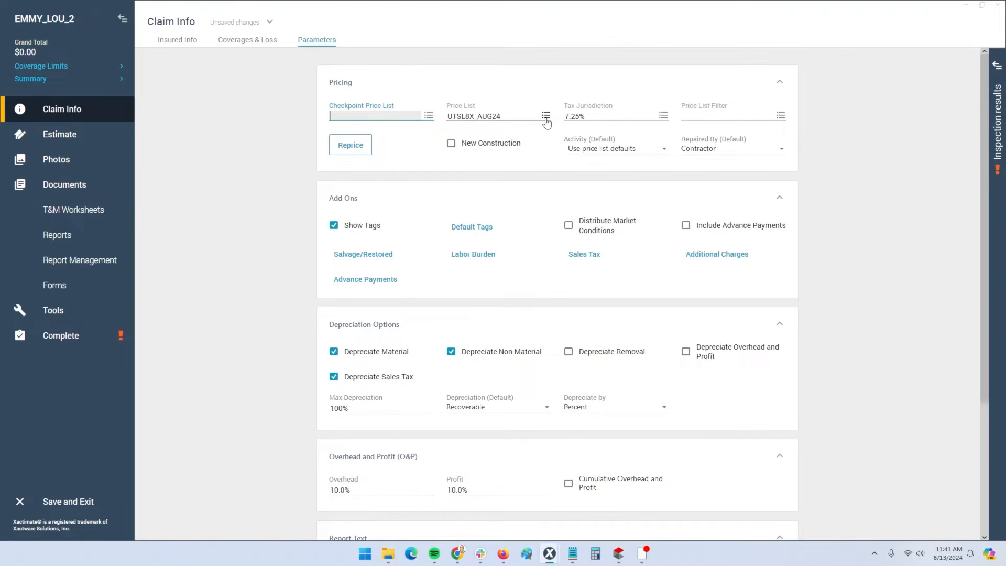
pyautogui.doubleClick(500, 116)
pyautogui.click(507, 117)
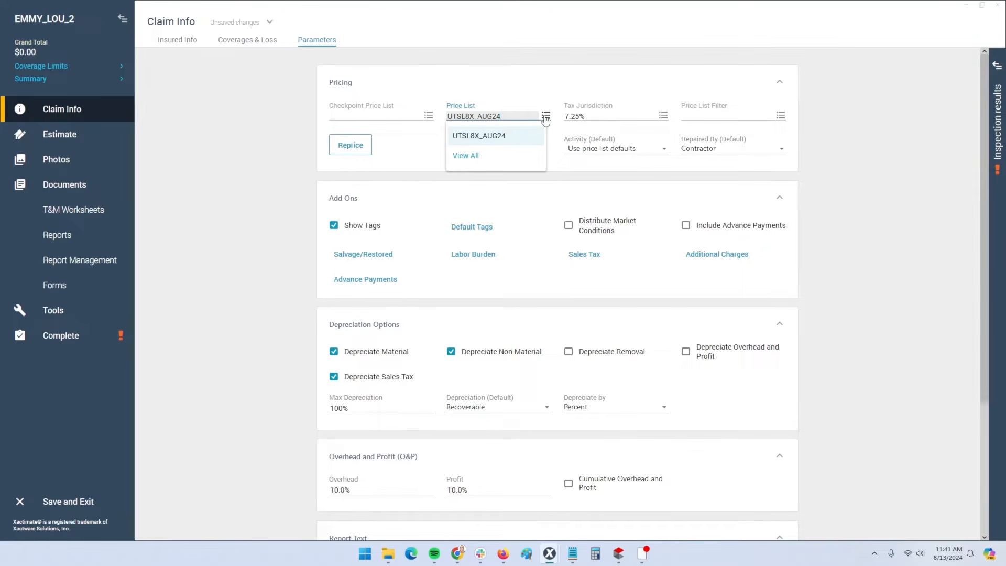
pyautogui.click(535, 103)
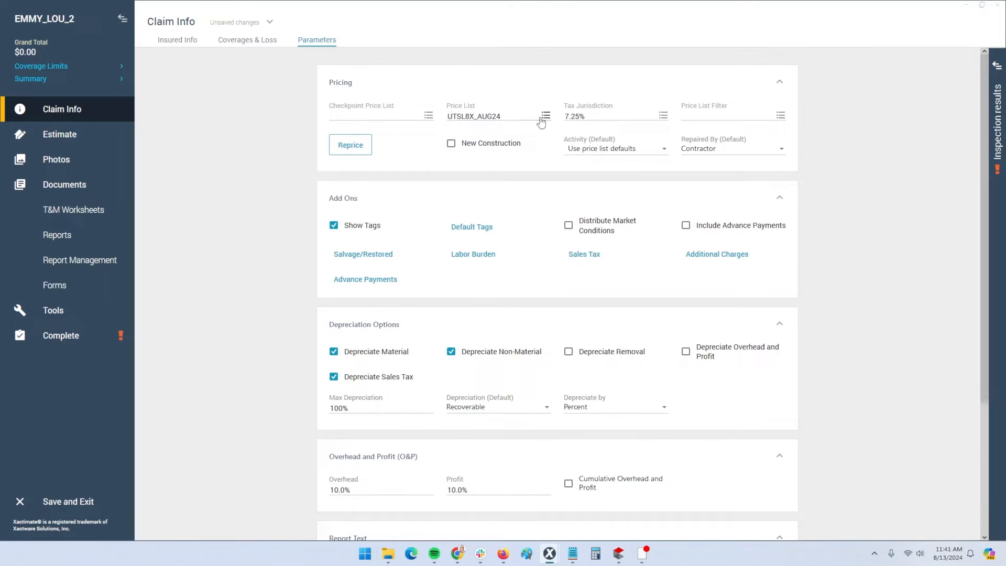
pyautogui.click(663, 115)
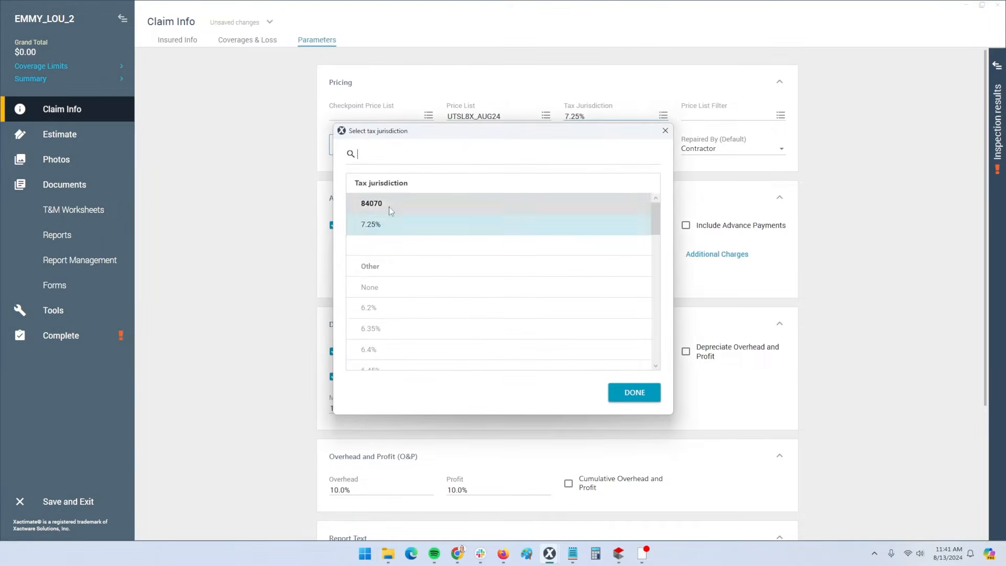
pyautogui.scroll(-10, 458, 293)
pyautogui.scroll(10, 453, 312)
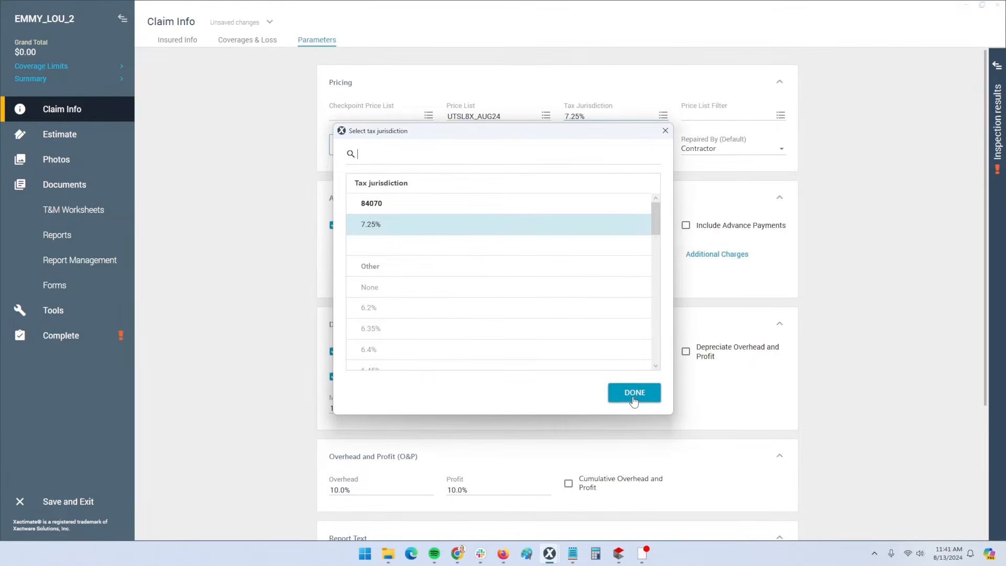
pyautogui.click(665, 131)
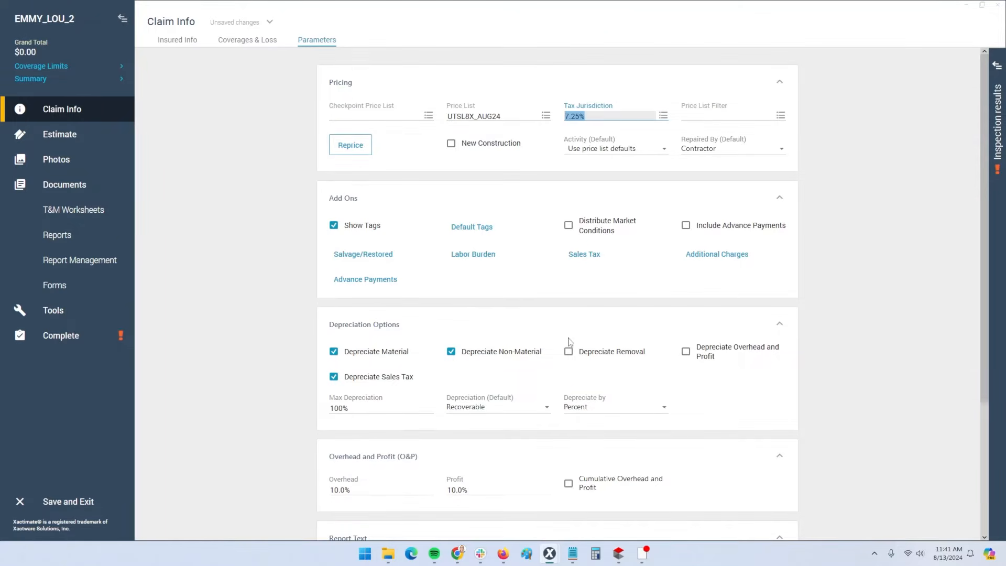
pyautogui.scroll(-1, 587, 341)
pyautogui.scroll(-3, 587, 339)
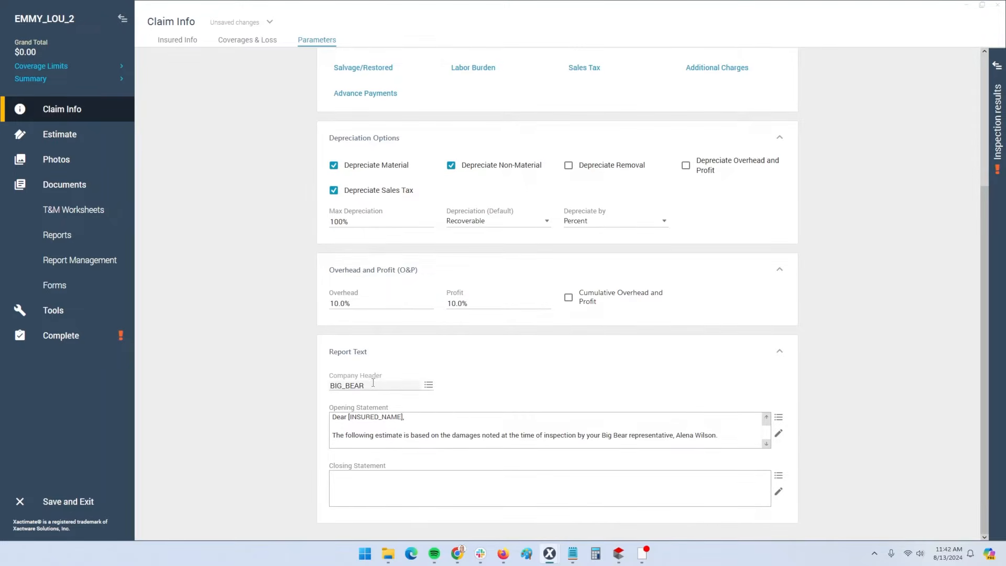
pyautogui.click(428, 386)
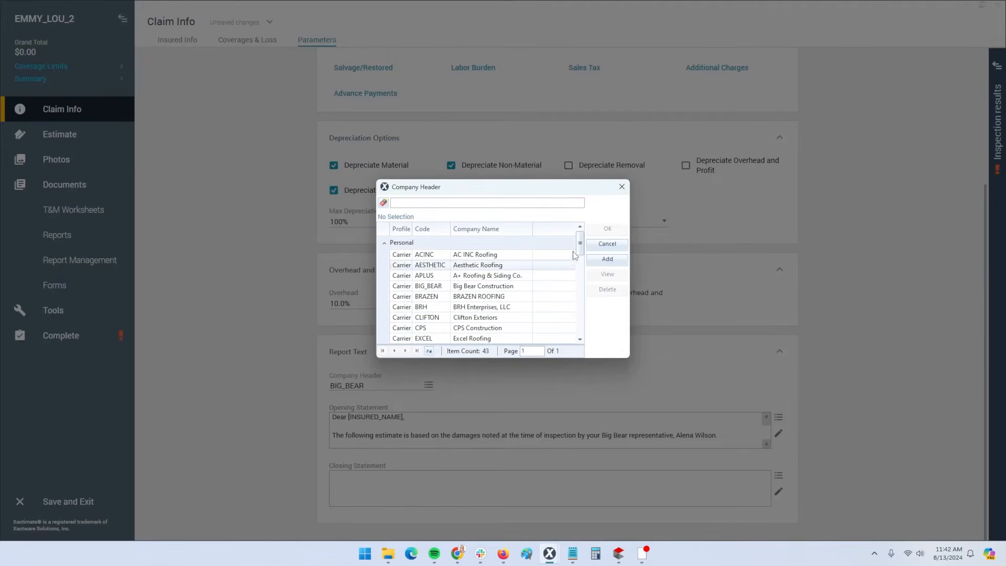
pyautogui.click(604, 259)
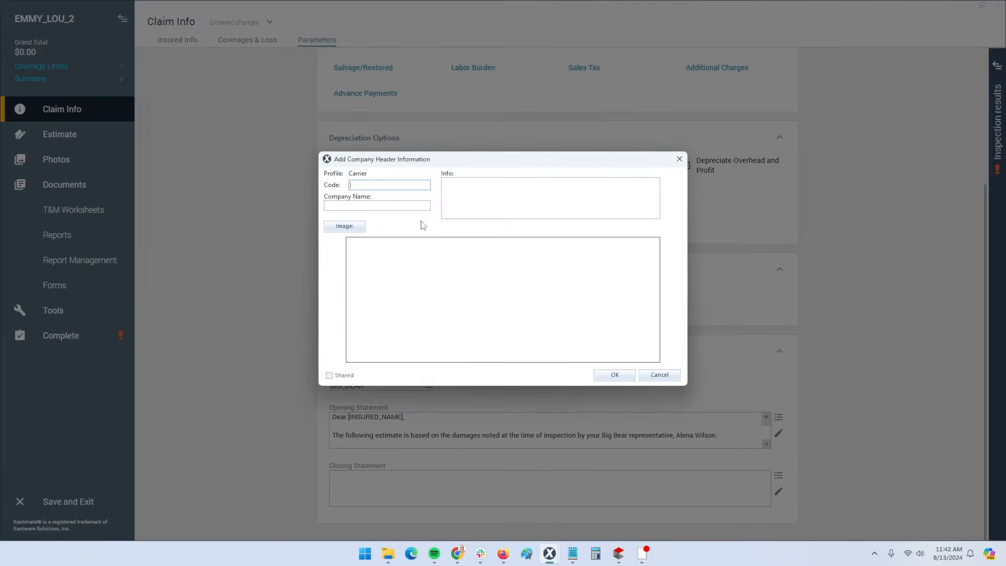
pyautogui.click(360, 206)
pyautogui.click(459, 190)
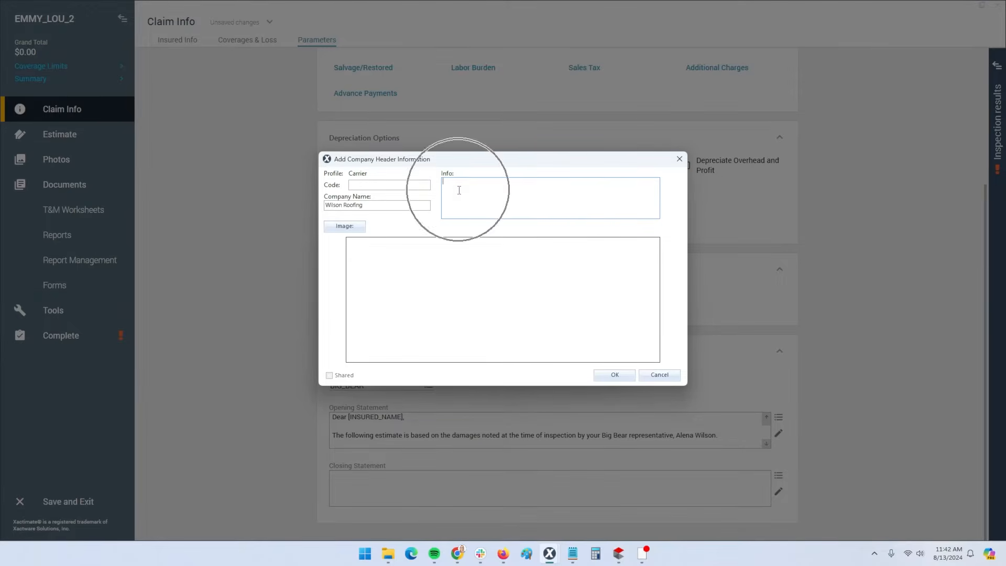
pyautogui.click(336, 229)
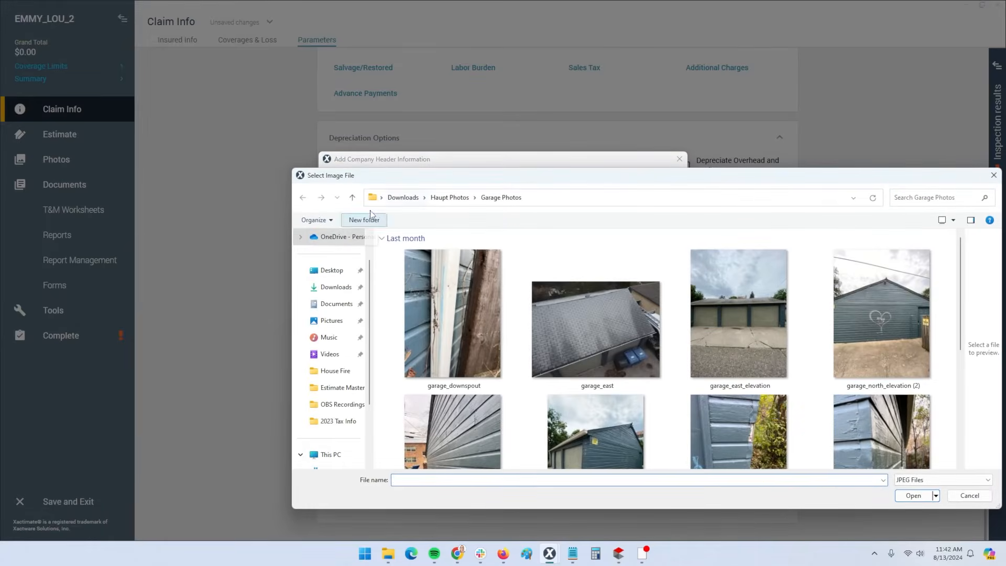
pyautogui.click(987, 179)
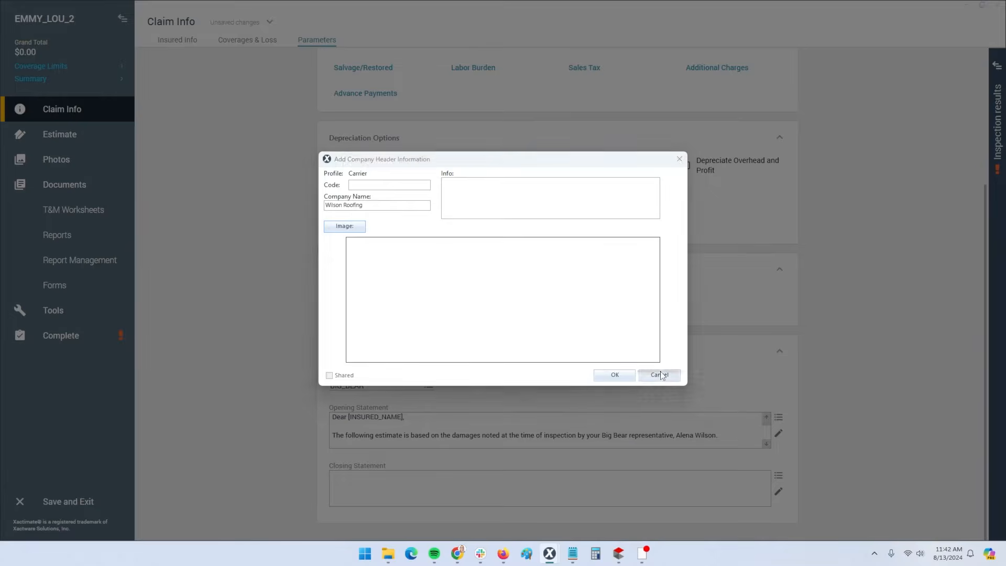
pyautogui.click(659, 375)
pyautogui.click(608, 246)
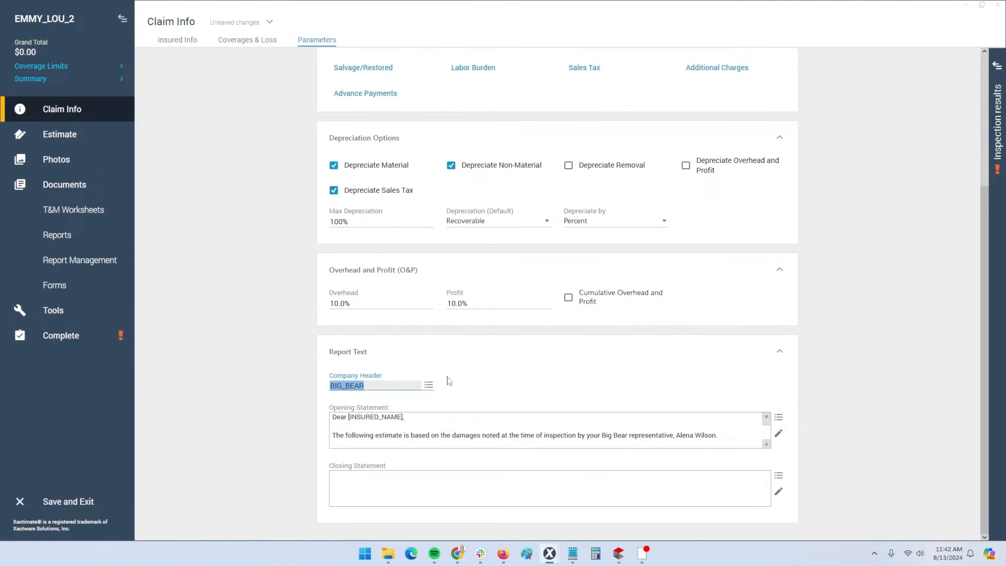
pyautogui.click(467, 427)
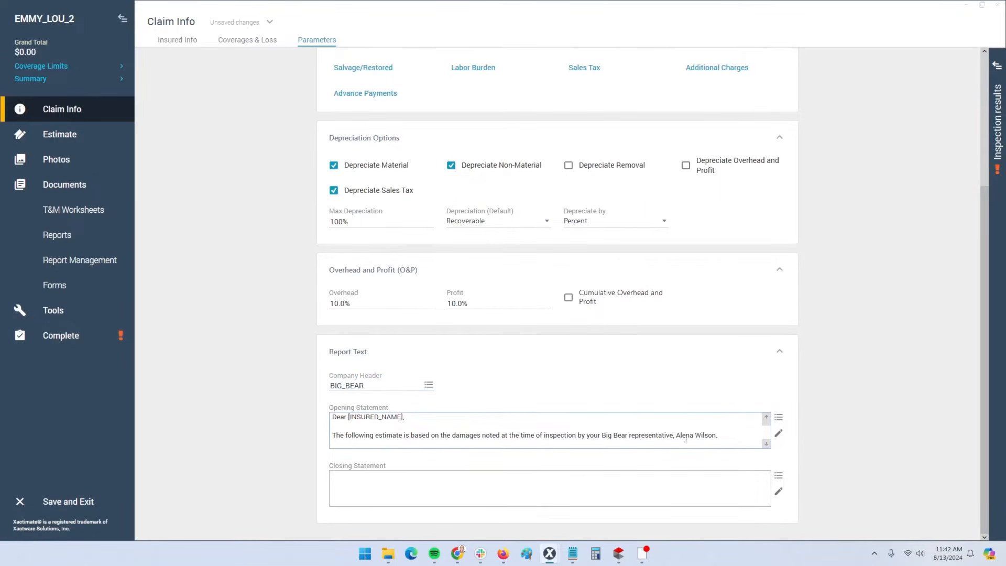
# Check the saved statement list, then read the full opening statement in its editor and close it
pyautogui.click(778, 417)
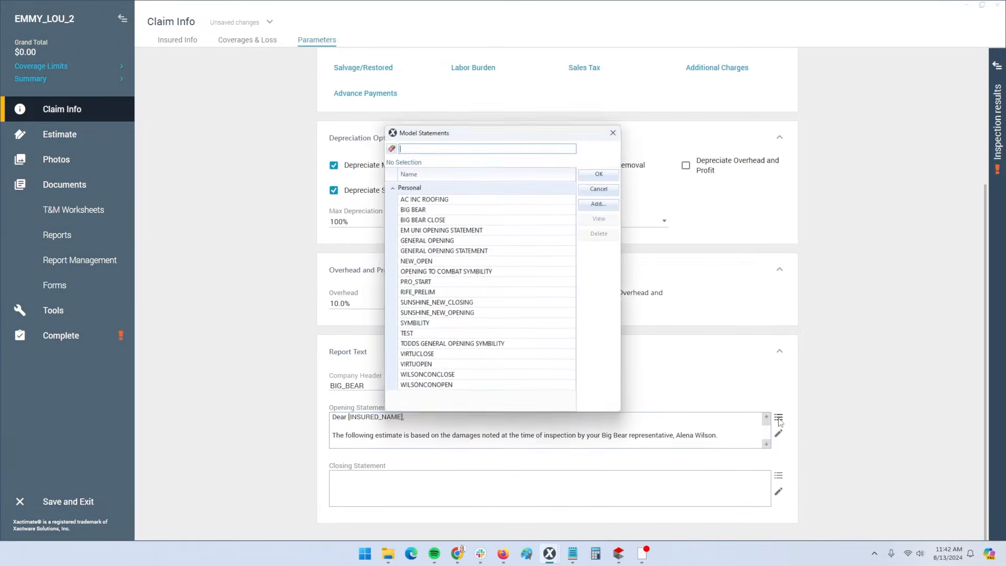
pyautogui.click(601, 188)
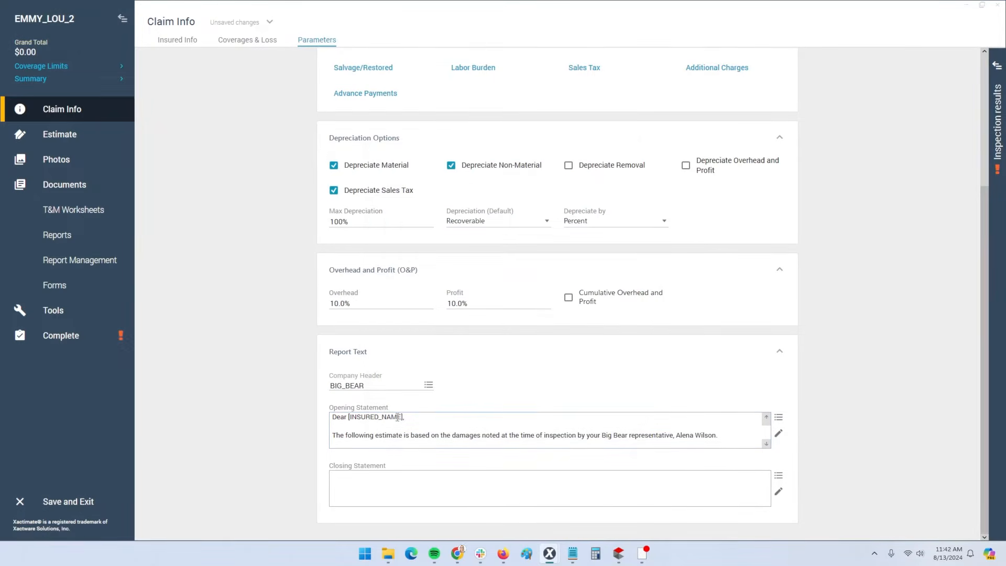
pyautogui.click(779, 434)
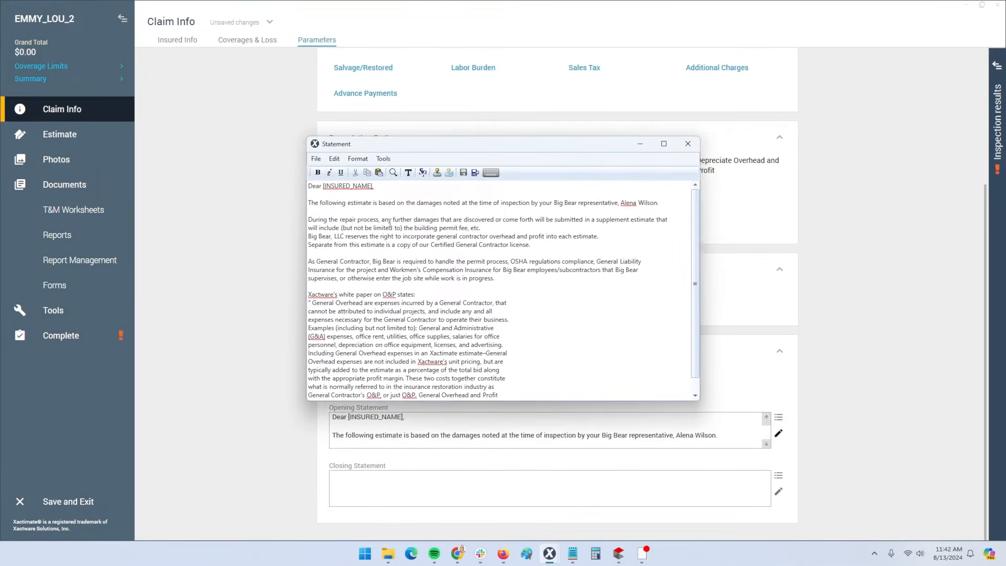
pyautogui.moveTo(309, 294); pyautogui.dragTo(529, 397)
pyautogui.click(529, 397)
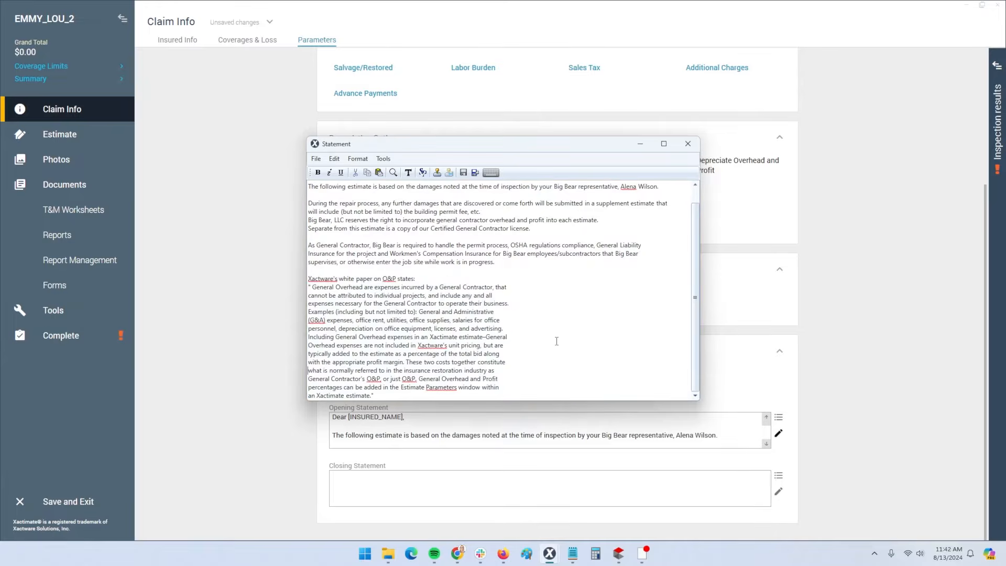
pyautogui.scroll(1, 642, 242)
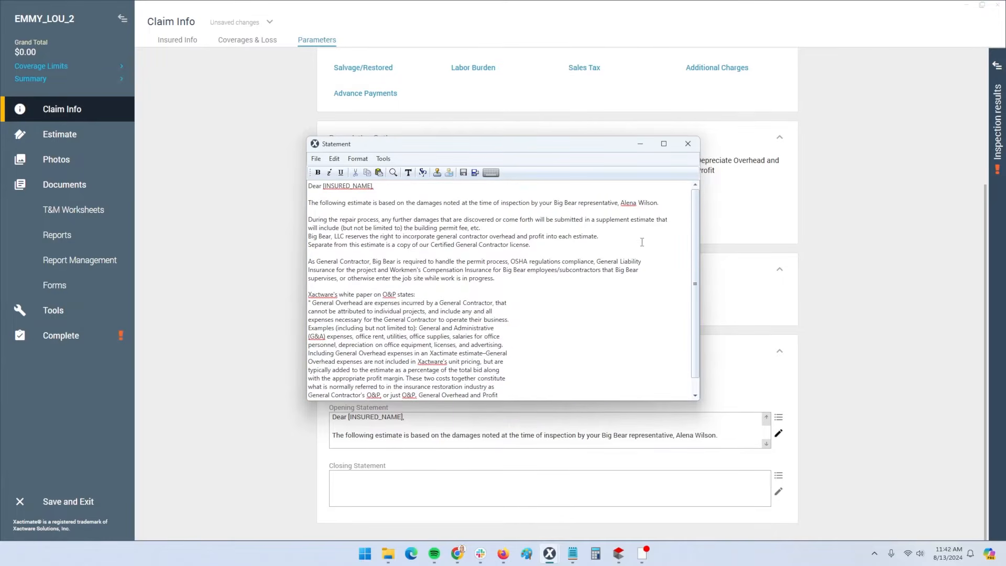
pyautogui.click(474, 174)
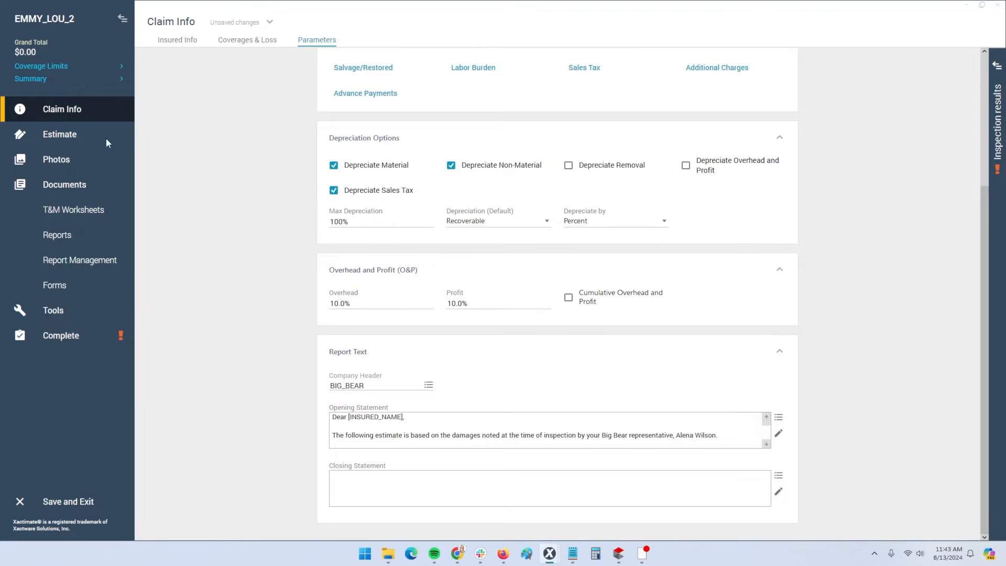
# Expand the Estimate section and open its empty Sketch page
pyautogui.click(59, 135)
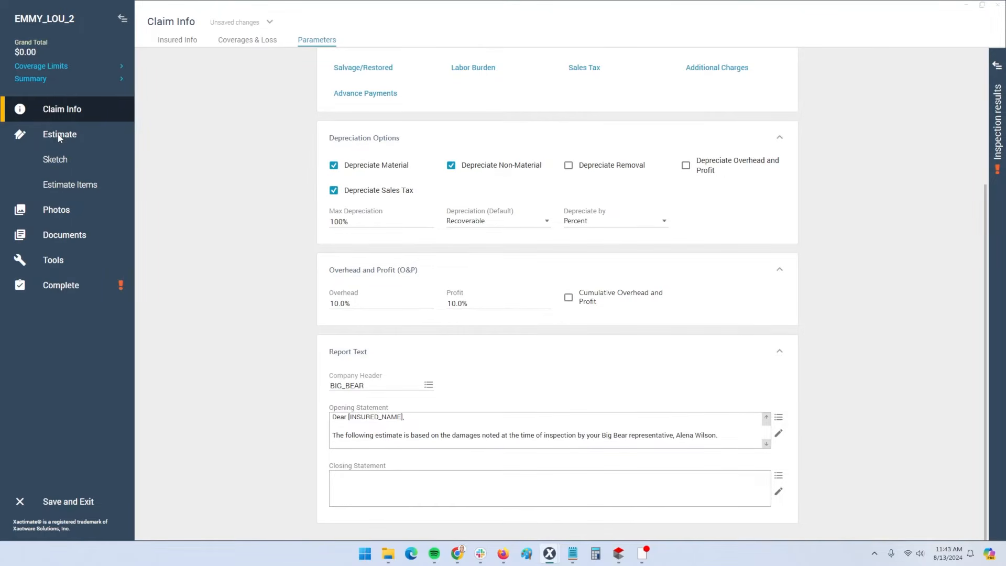
pyautogui.click(59, 136)
pyautogui.click(60, 138)
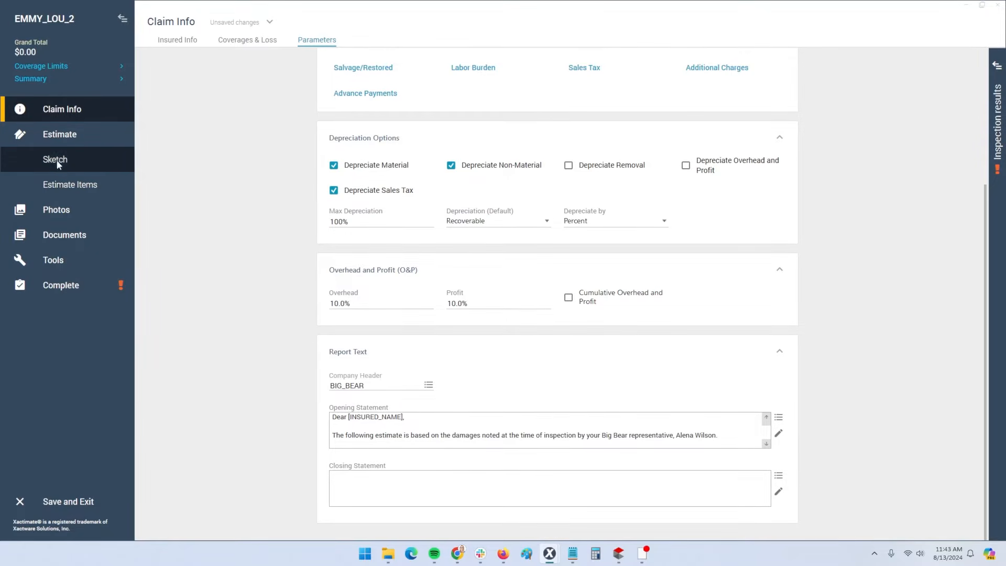
pyautogui.click(61, 161)
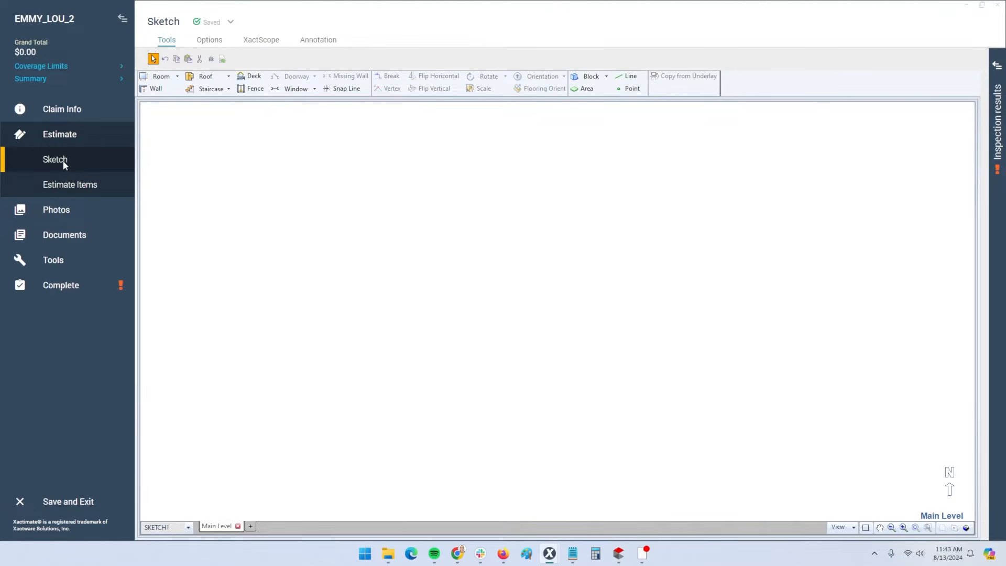
pyautogui.click(63, 161)
# Place a 12' by 12' room with a window on its top wall and a doorway on its right wall
pyautogui.click(161, 77)
pyautogui.click(357, 252)
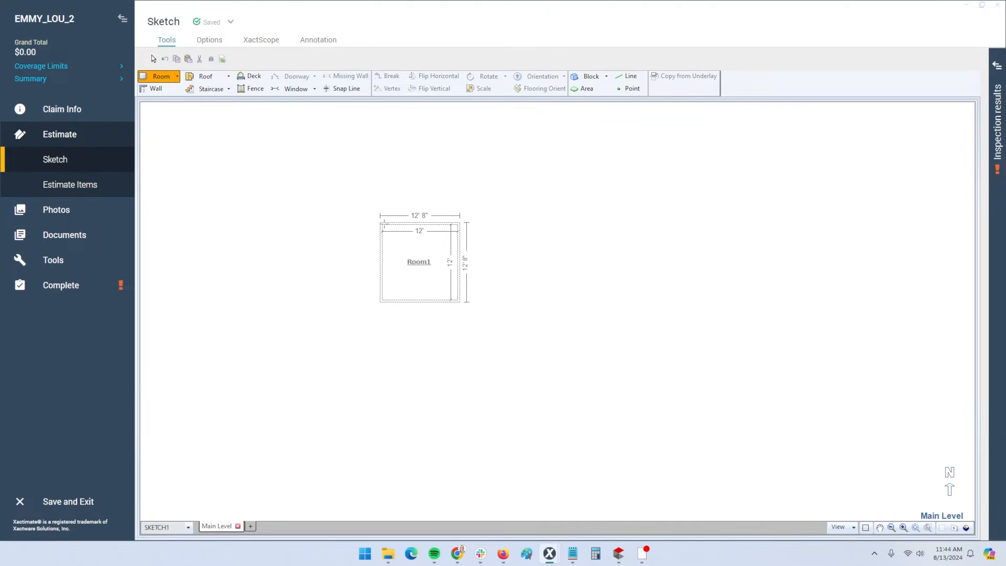
pyautogui.click(426, 231)
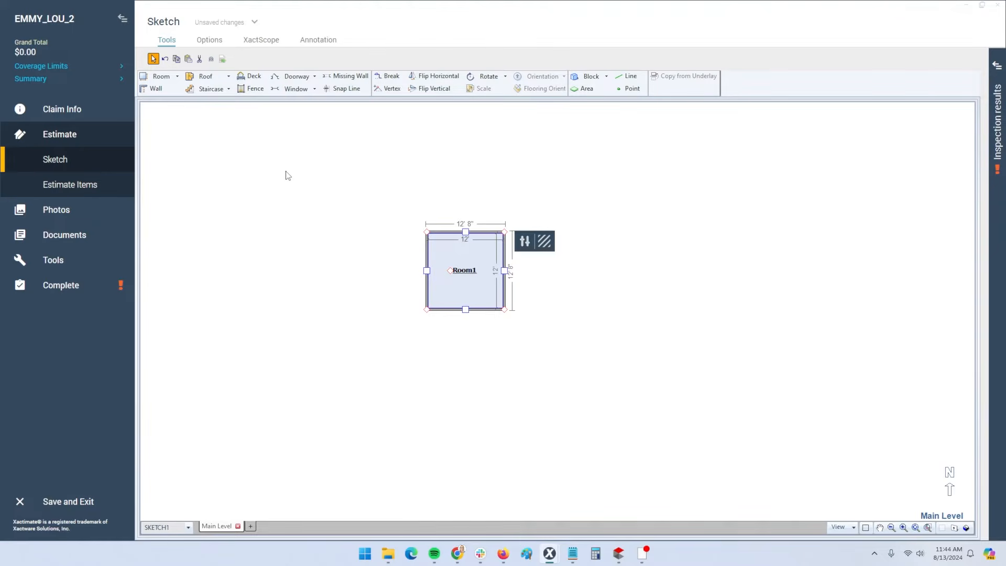
pyautogui.press('w')
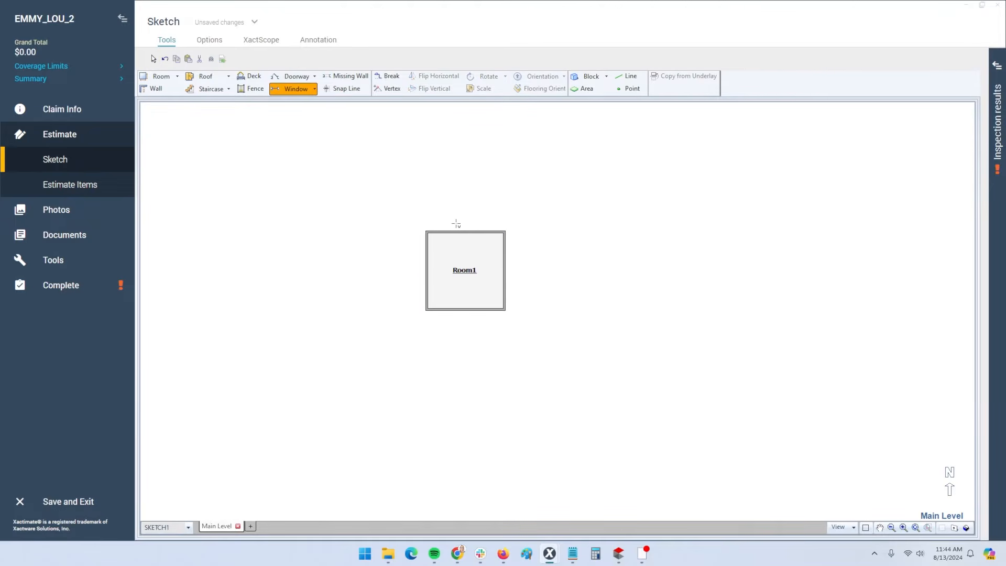
pyautogui.click(456, 232)
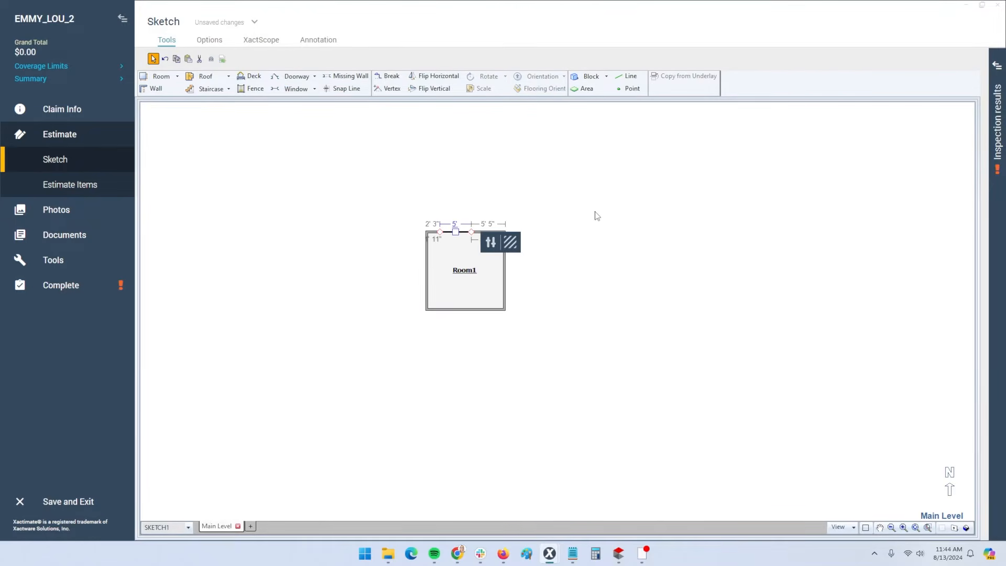
pyautogui.press('d')
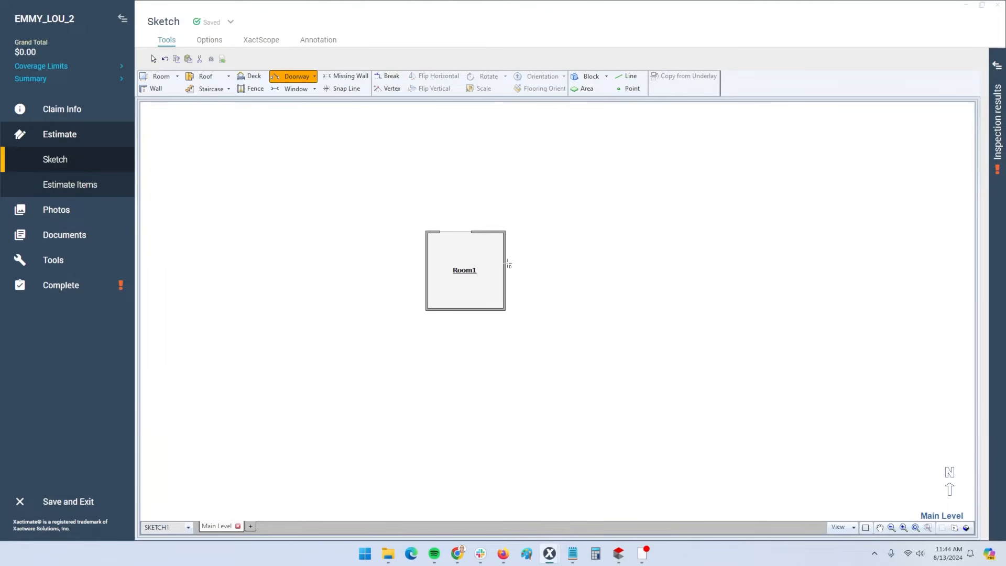
pyautogui.click(504, 265)
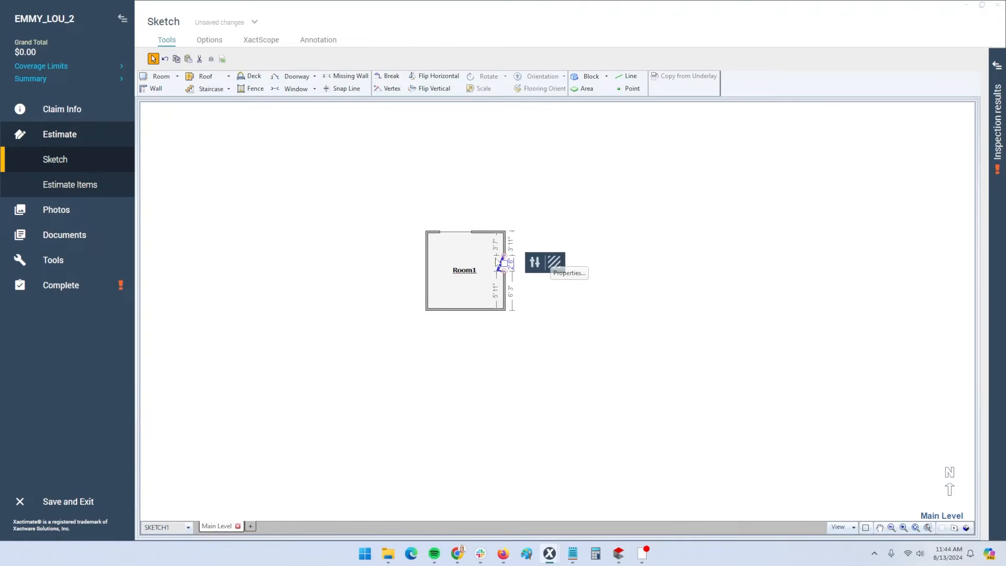
# Rename the new room from Room1 to Bedroom 1
pyautogui.click(464, 271)
pyautogui.doubleClick(463, 271)
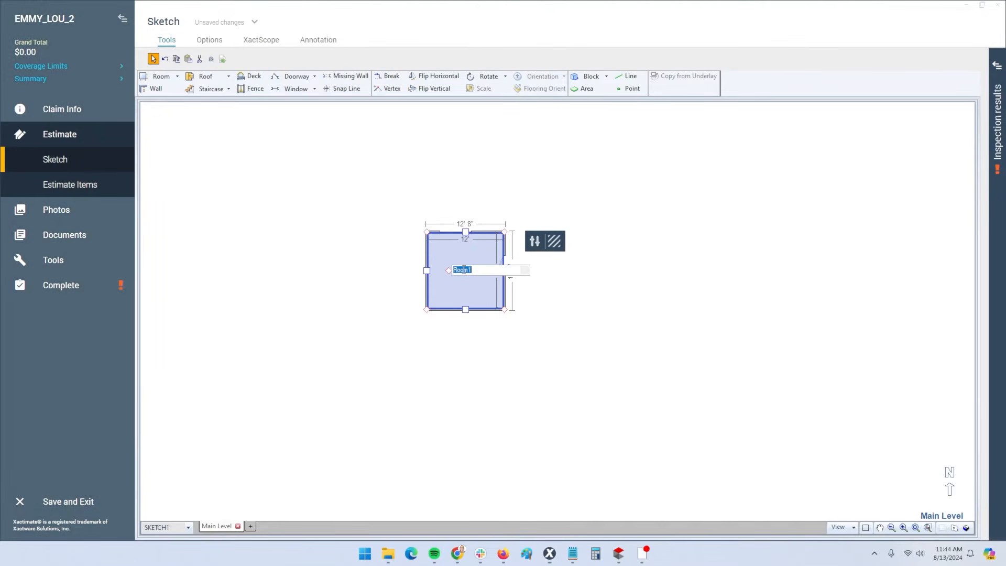
pyautogui.write('Bedroom')
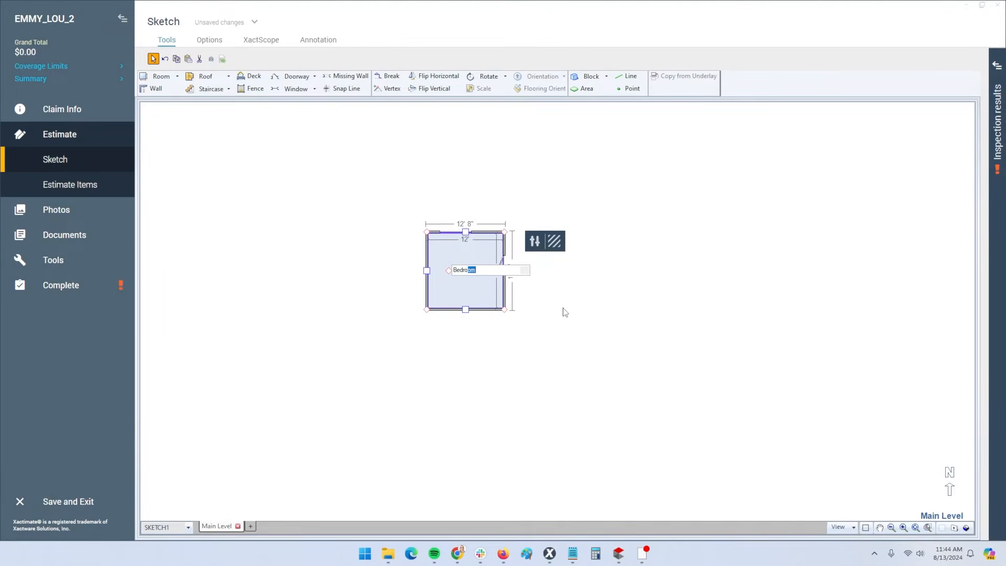
pyautogui.click(563, 308)
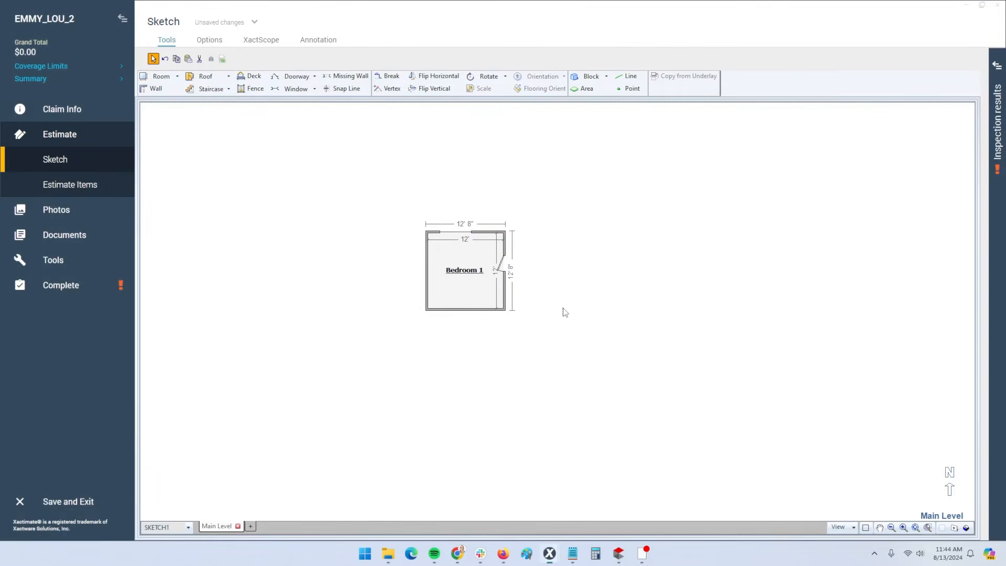
pyautogui.press('r')
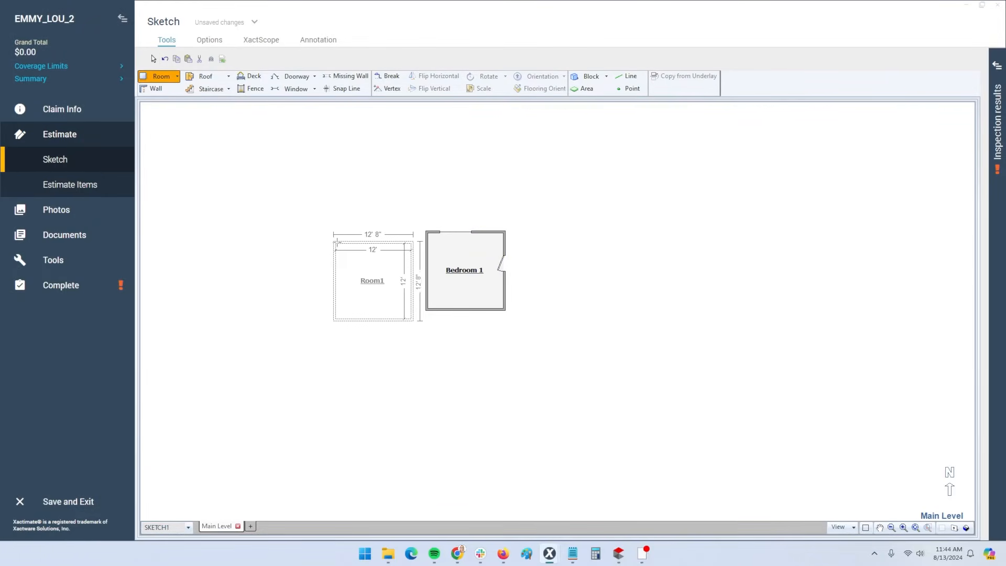
# Place a second 12' room left of Bedroom 1, name it Bedroom 2, and reselect Bedroom 1
pyautogui.click(345, 234)
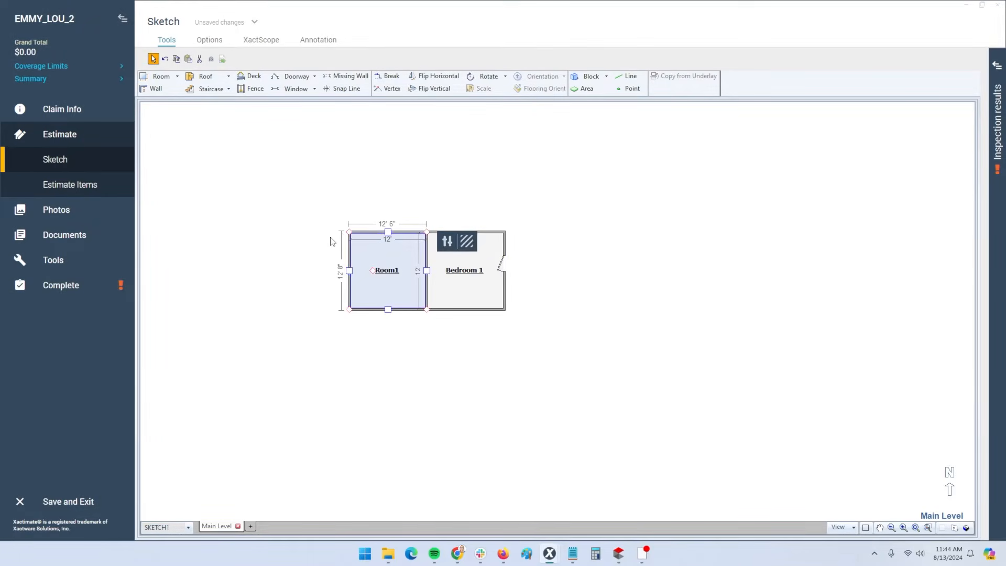
pyautogui.doubleClick(385, 271)
pyautogui.write('Bedroom 2')
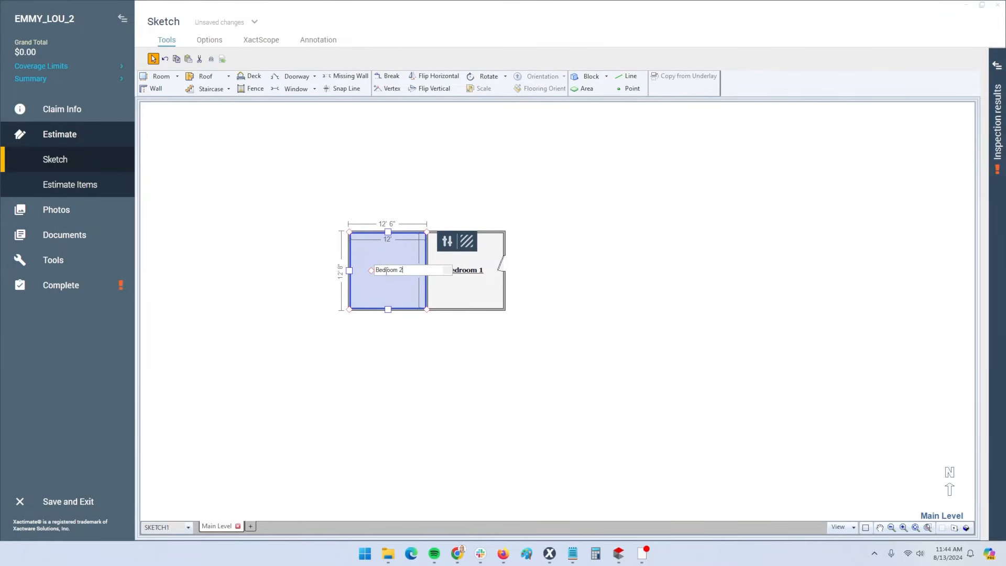
pyautogui.click(278, 274)
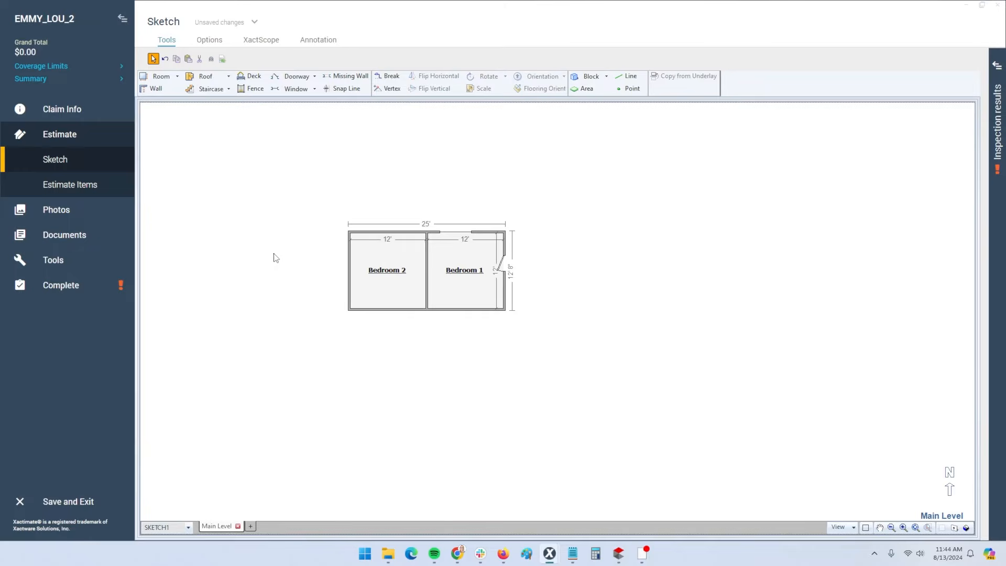
pyautogui.click(476, 263)
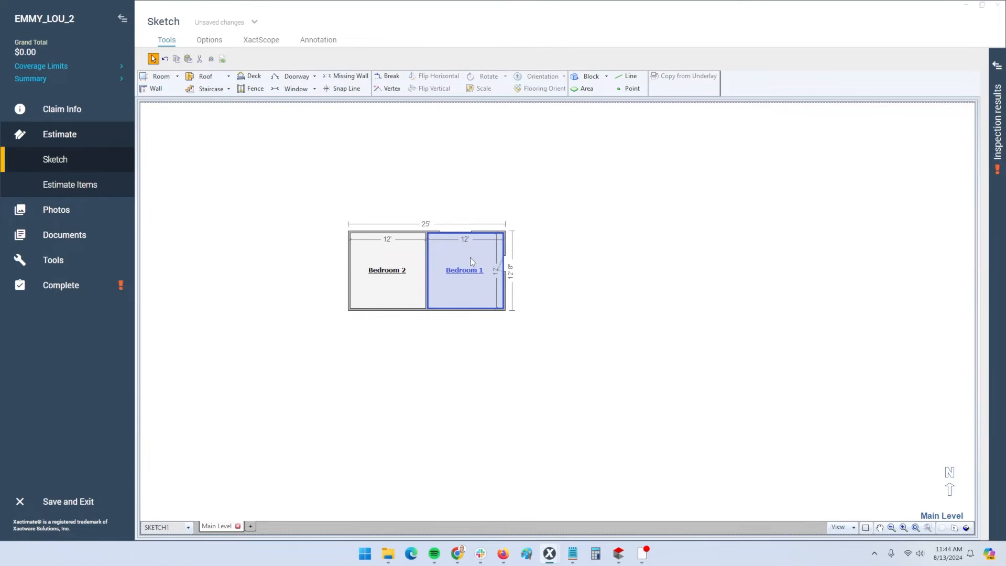
pyautogui.click(470, 257)
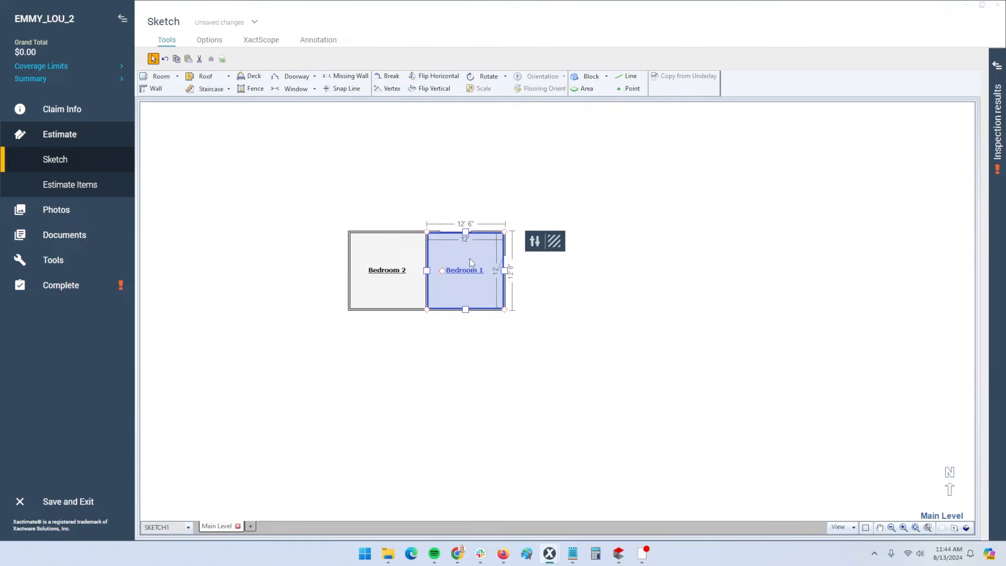
# Review Bedroom 1's room properties and the top-wall window's Base Height
pyautogui.click(535, 242)
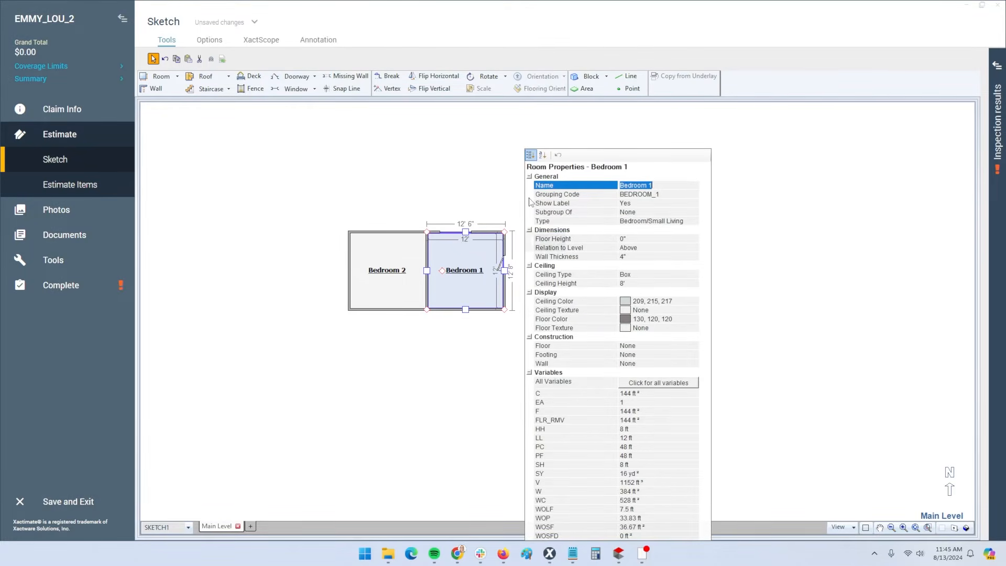
pyautogui.click(759, 220)
pyautogui.scroll(4, 462, 249)
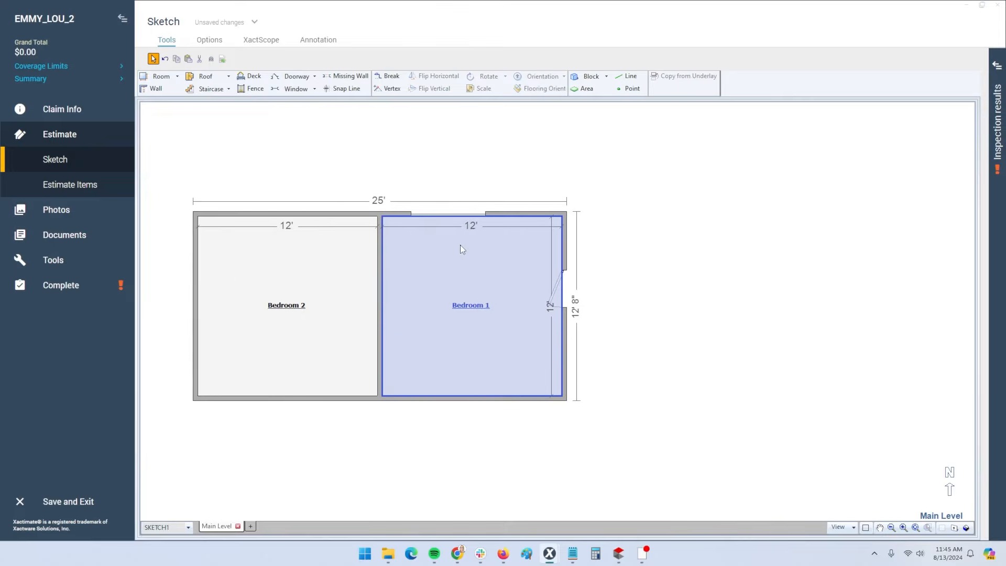
pyautogui.click(441, 215)
pyautogui.click(517, 227)
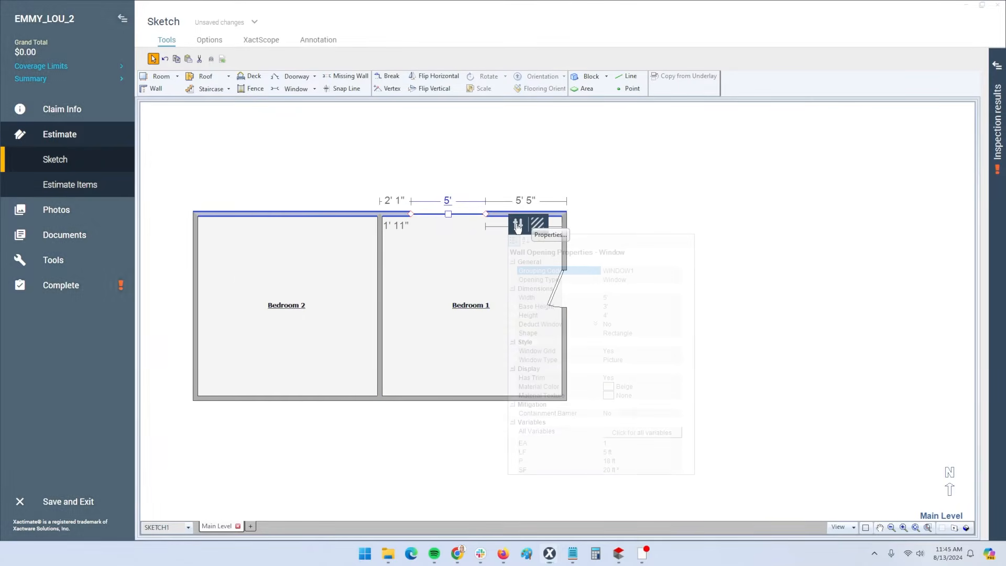
pyautogui.click(621, 309)
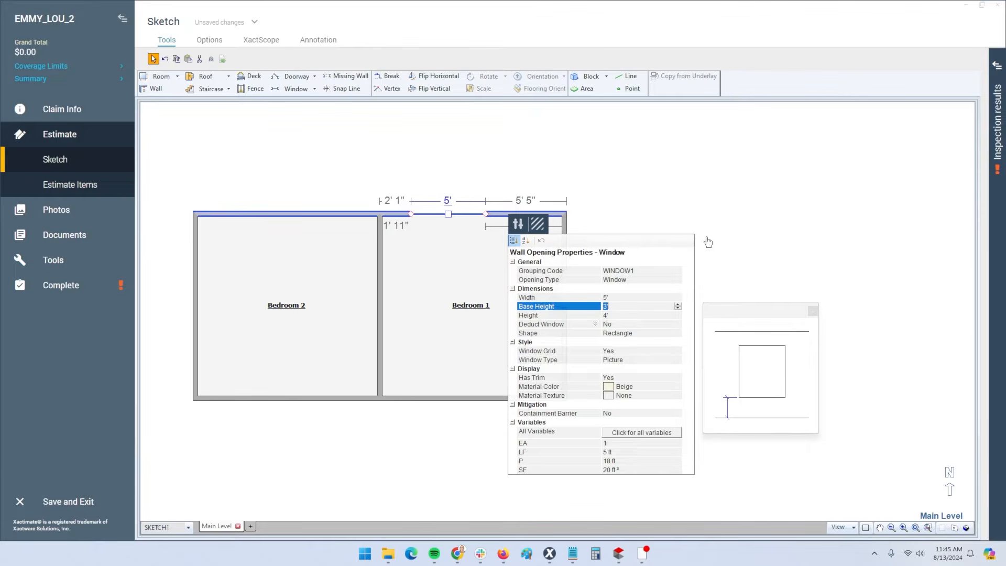
pyautogui.click(721, 230)
# Select Bedroom 1 and Bedroom 2 in turn so the two-room sketch saves
pyautogui.click(439, 294)
pyautogui.scroll(-2, 407, 297)
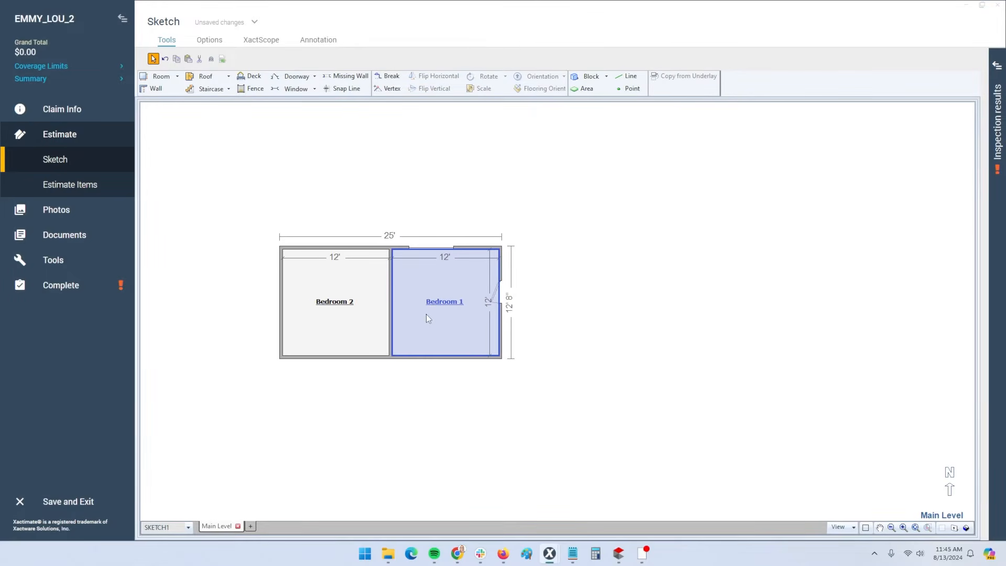
pyautogui.click(302, 287)
pyautogui.click(416, 295)
pyautogui.click(339, 284)
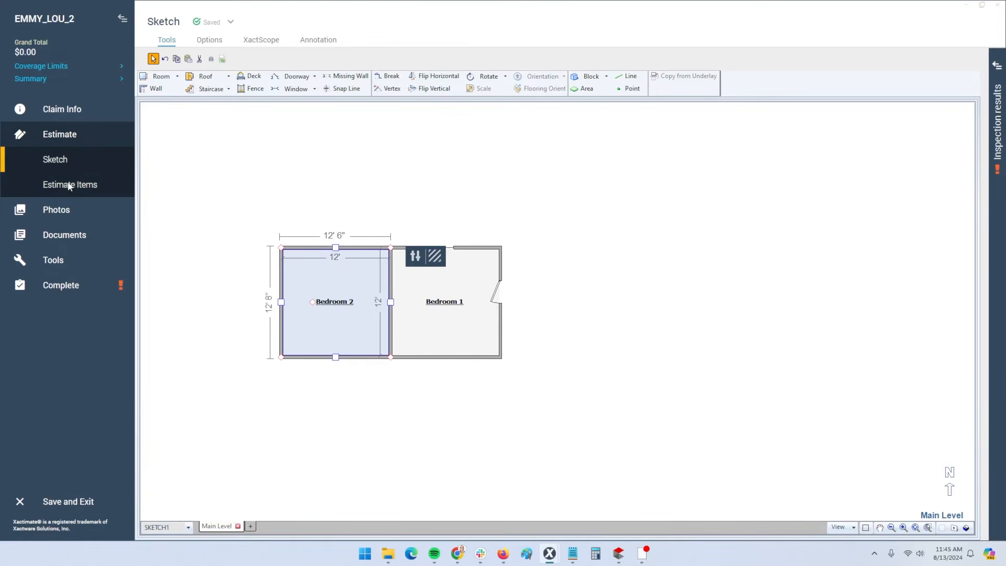
# Add the PNTP2+ two-coat, two-color wall and ceiling paint item (1056 SF at $1.91) to Main Level
pyautogui.click(70, 186)
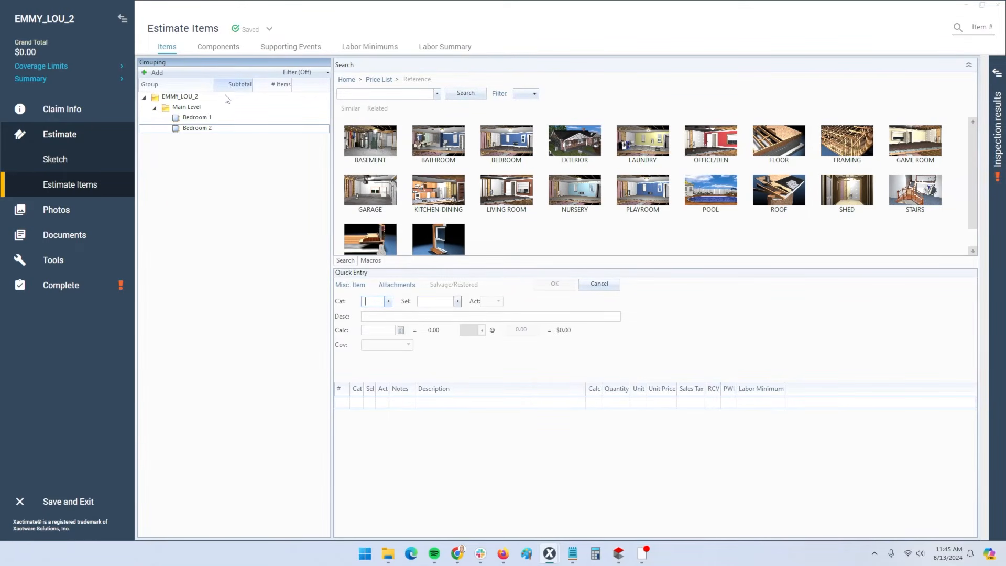
pyautogui.press('ctrl')
pyautogui.press('ctrl')
pyautogui.press('ctrl')
pyautogui.press('ctrl')
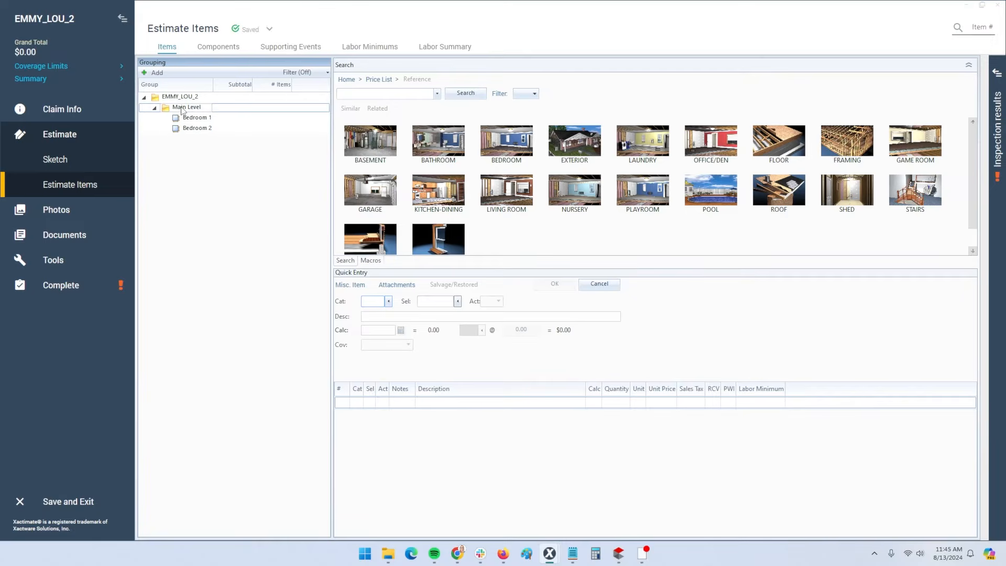
pyautogui.click(181, 109)
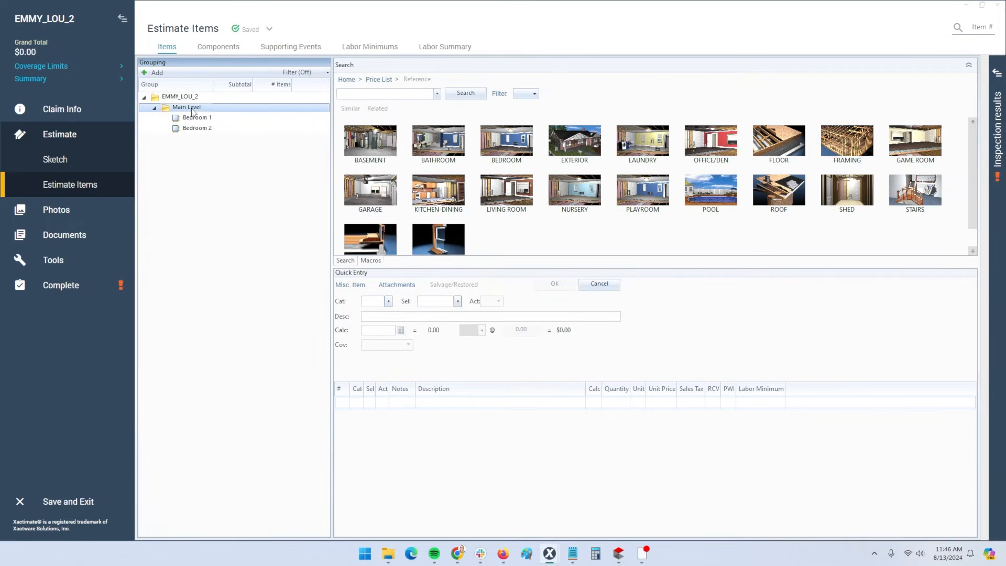
pyautogui.click(374, 303)
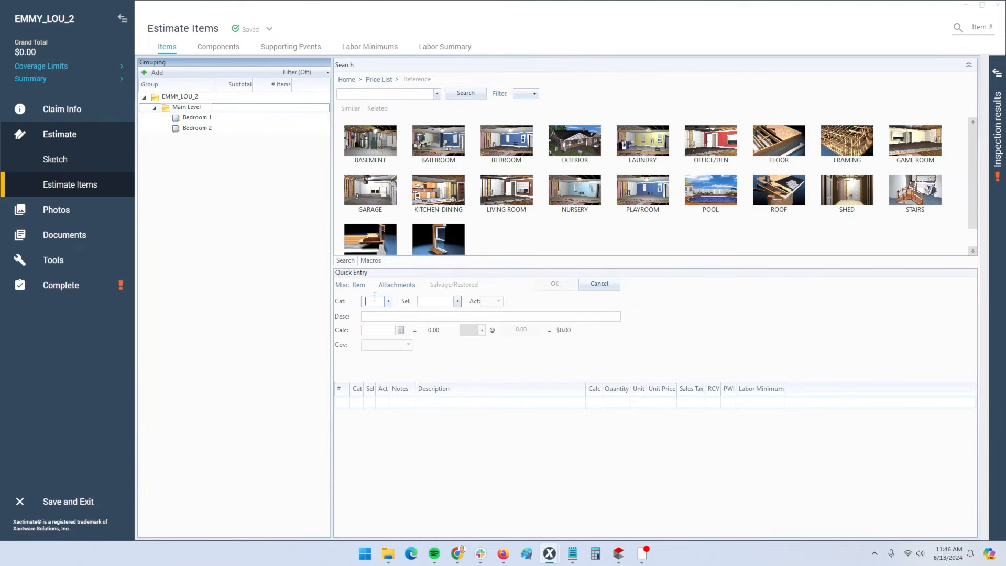
pyautogui.click(383, 94)
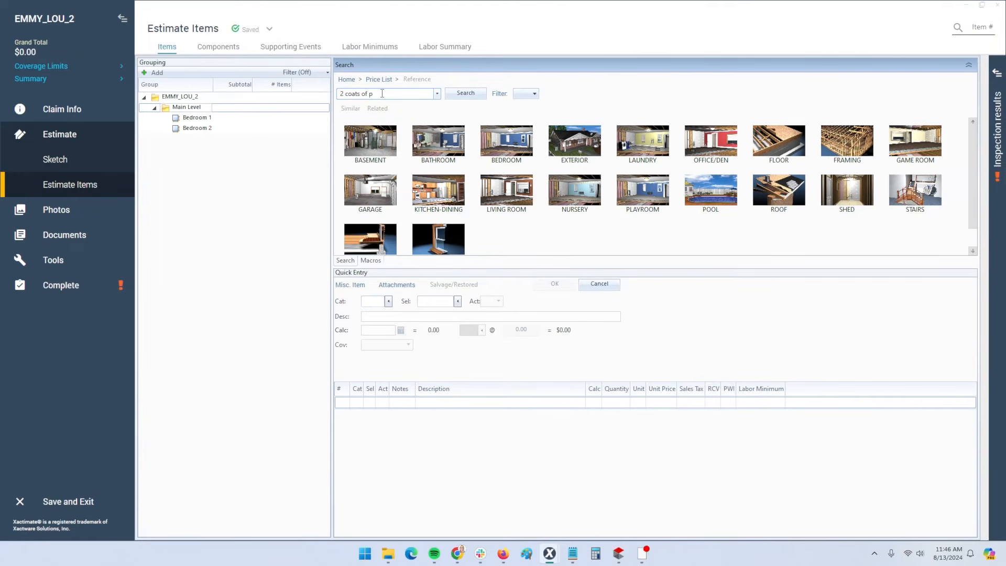
pyautogui.moveTo(381, 93); pyautogui.dragTo(329, 97)
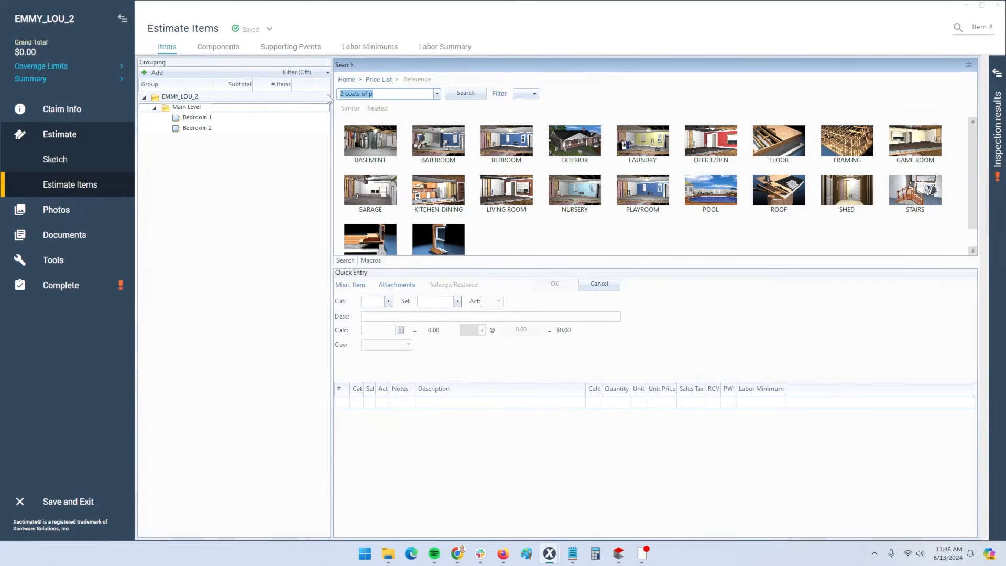
pyautogui.write('c')
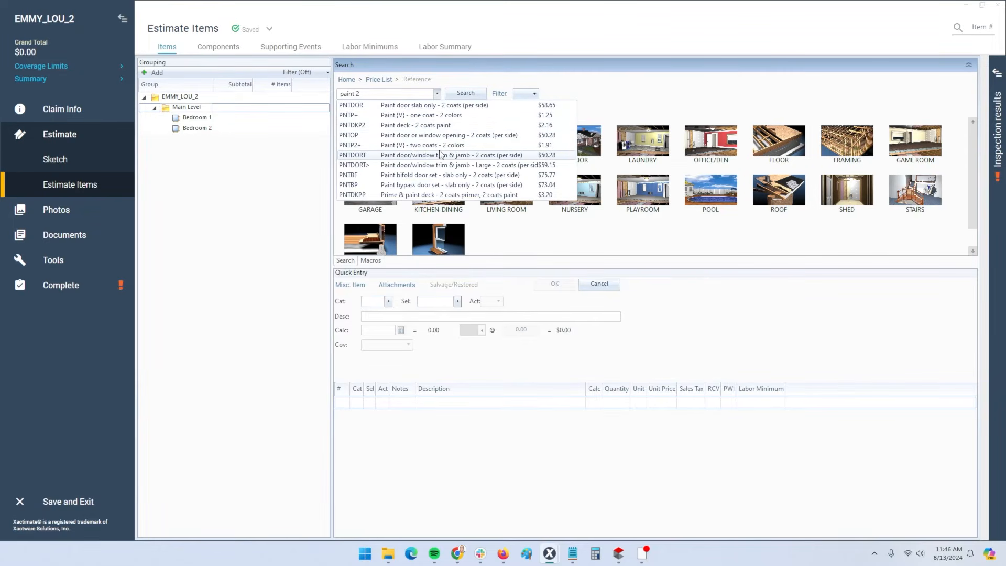
pyautogui.click(416, 145)
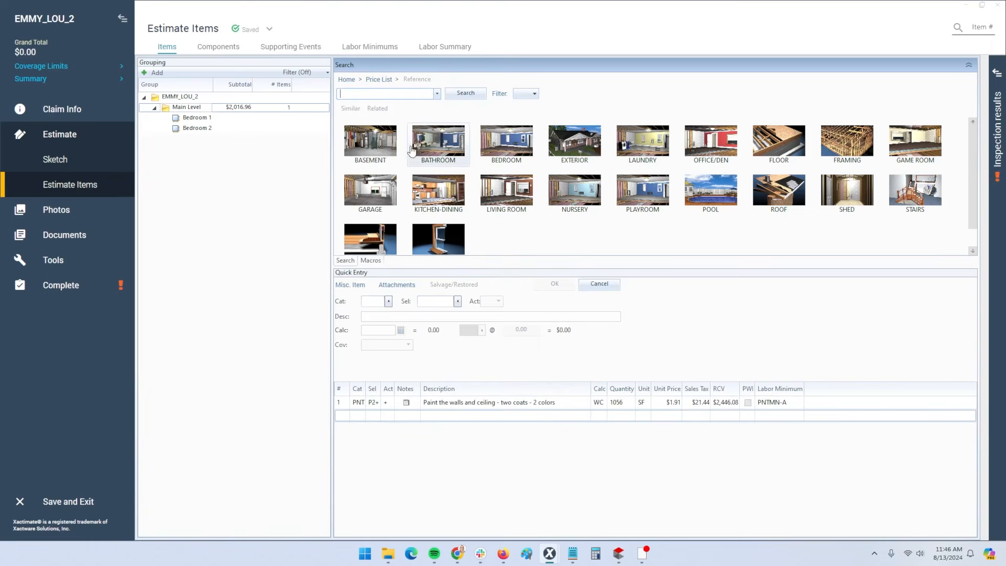
# Briefly view the Main Level sketch, then return to Estimate Items
pyautogui.click(224, 108)
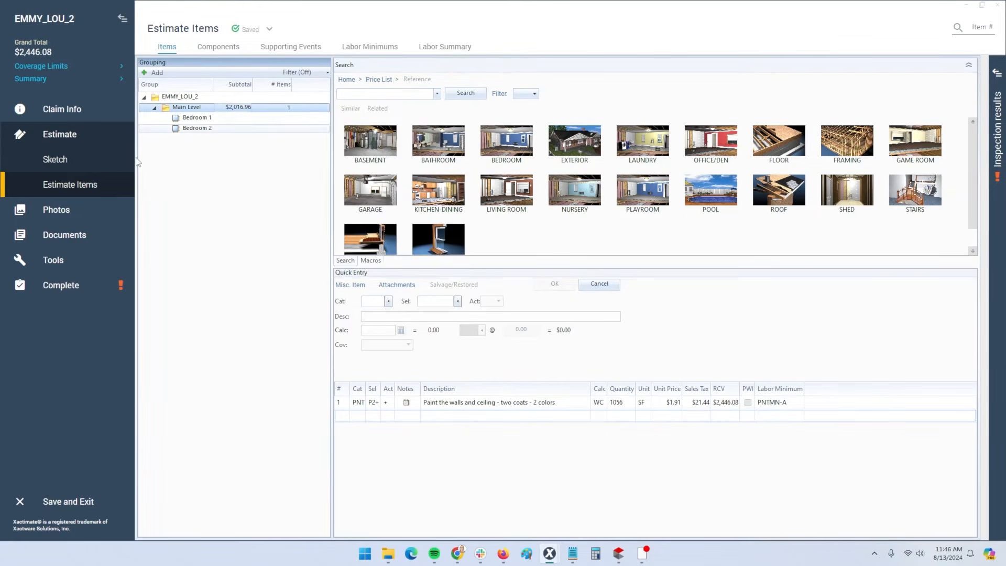
pyautogui.click(65, 157)
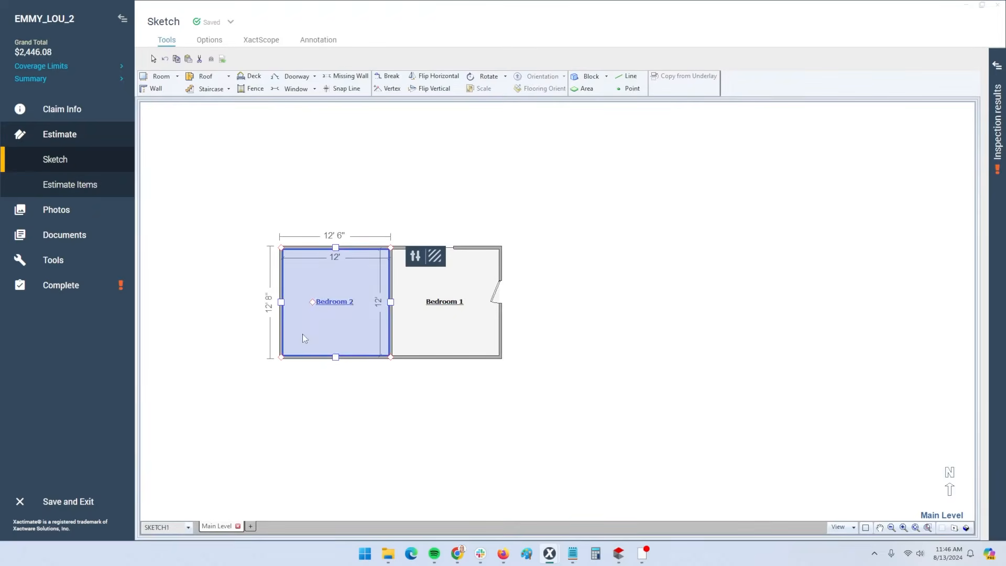
pyautogui.click(221, 527)
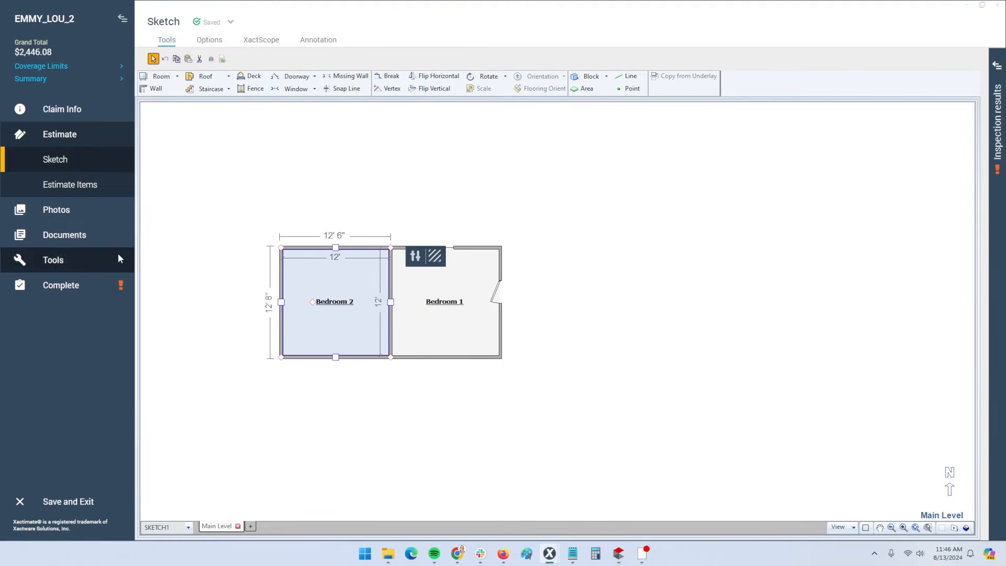
pyautogui.click(82, 188)
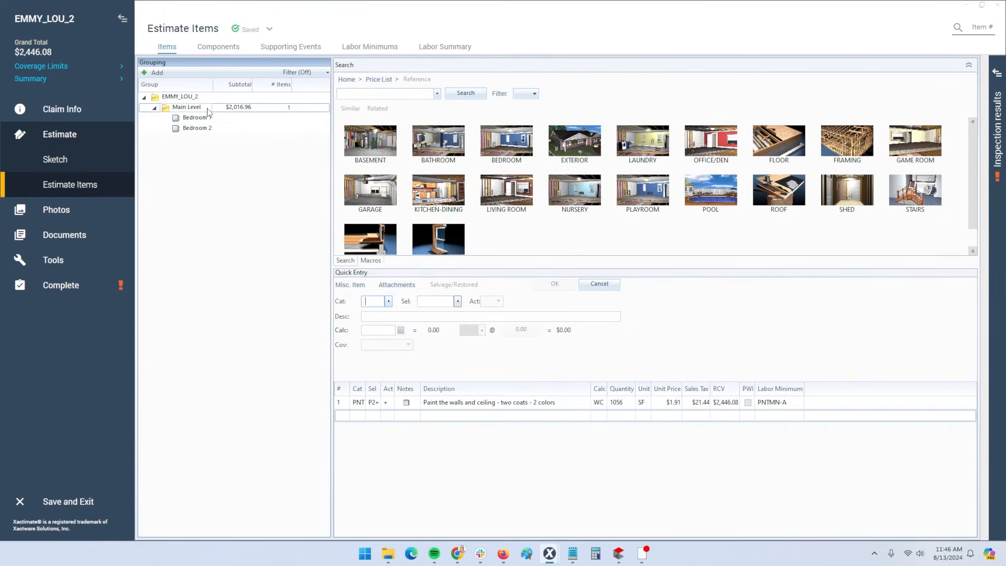
# Delete the two-coat paint item and add one-coat wall and ceiling paint (PNTP) to Bedroom 1
pyautogui.click(345, 406)
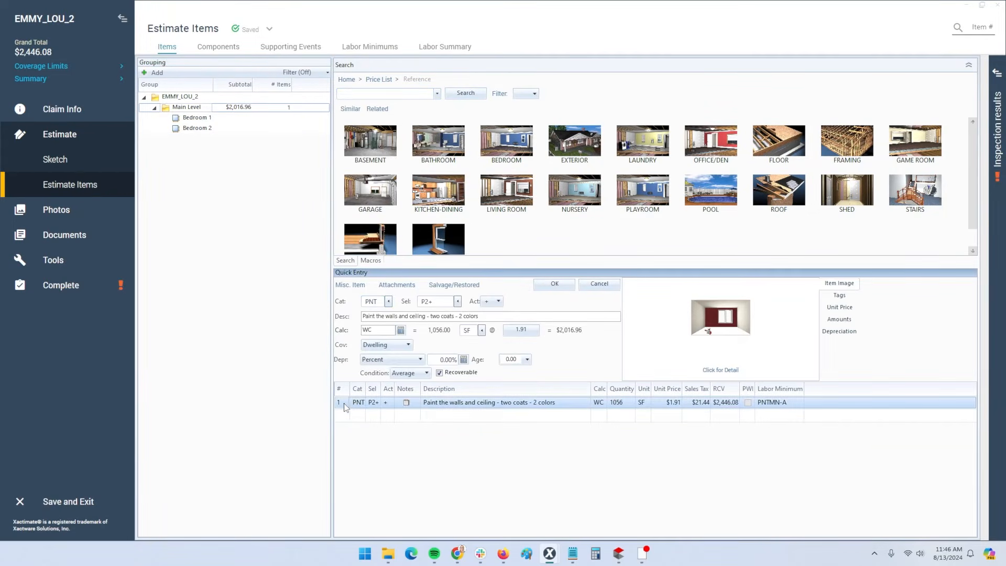
pyautogui.press('Delete')
pyautogui.click(197, 121)
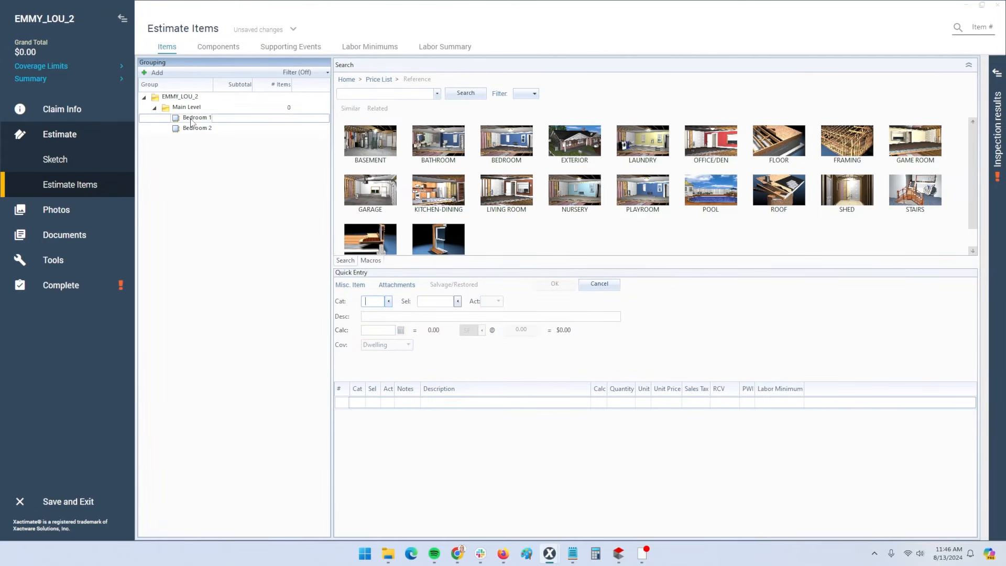
pyautogui.click(191, 120)
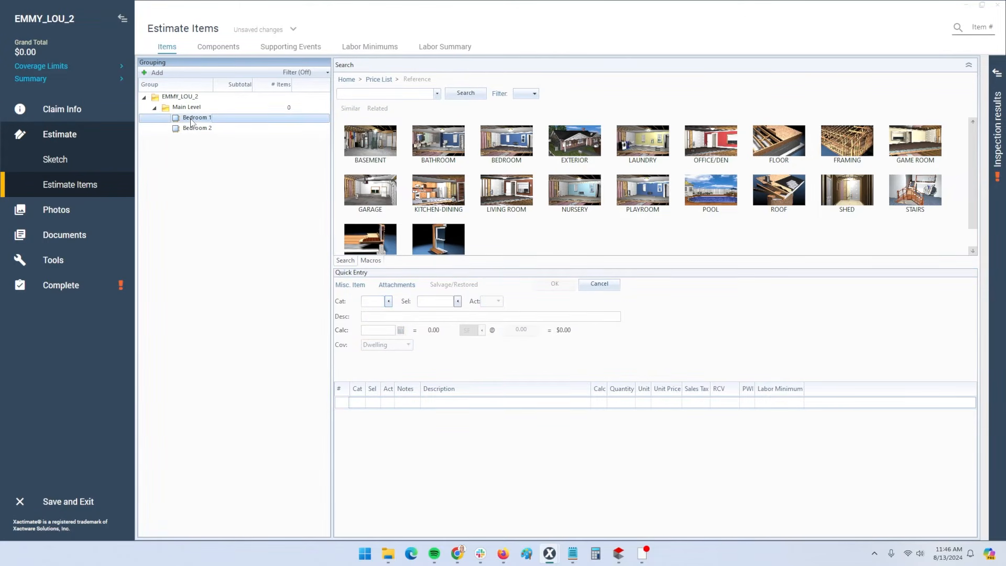
pyautogui.click(386, 95)
pyautogui.click(374, 300)
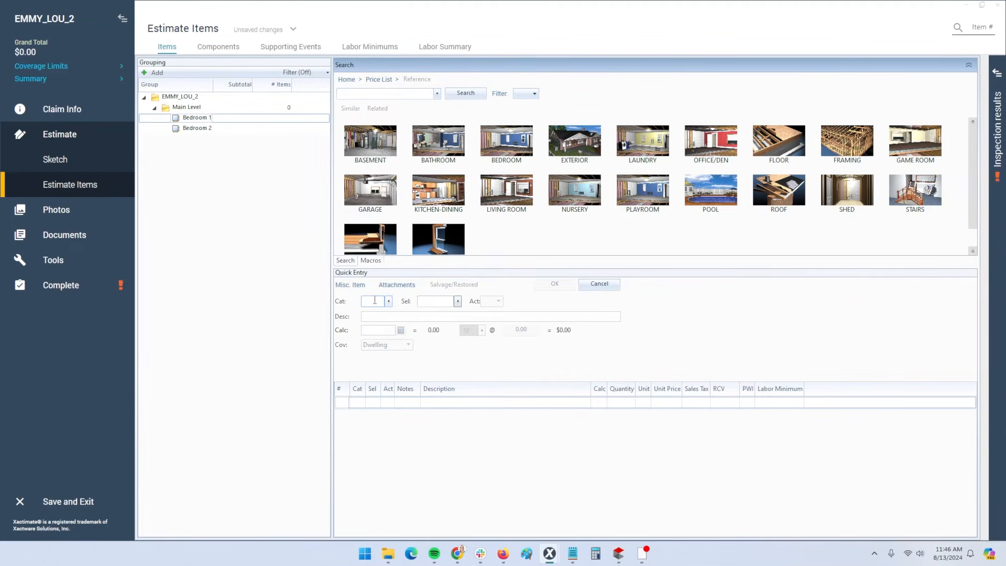
pyautogui.write('PNT')
pyautogui.write('P')
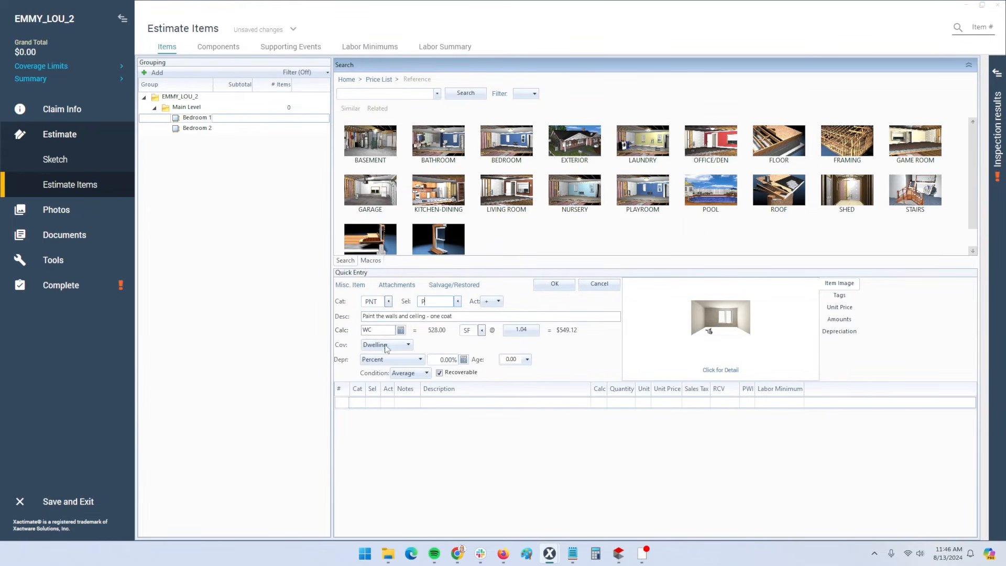
pyautogui.click(540, 285)
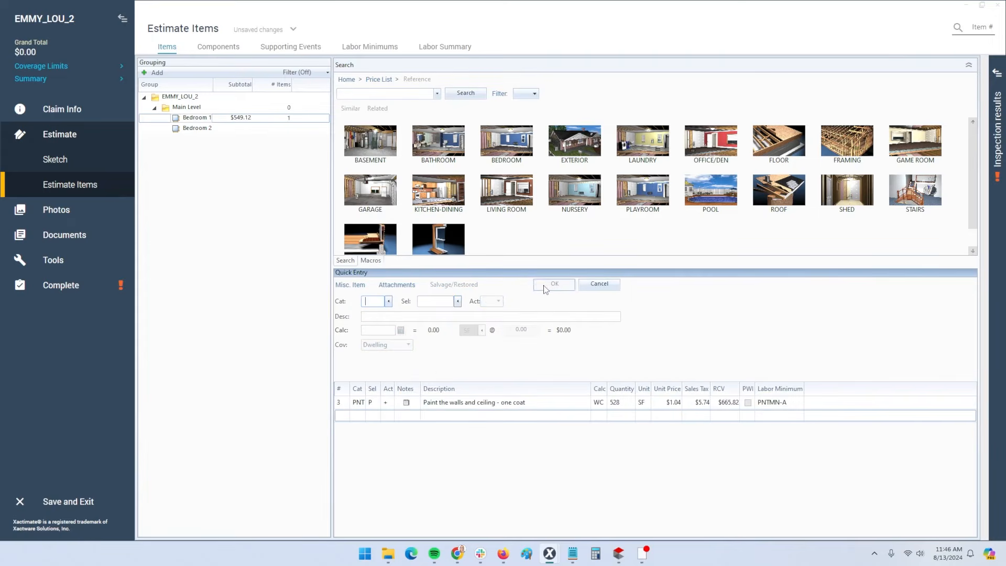
# Add the contents move-out-and-reset item (CONROO) to Bedroom 1
pyautogui.click(197, 123)
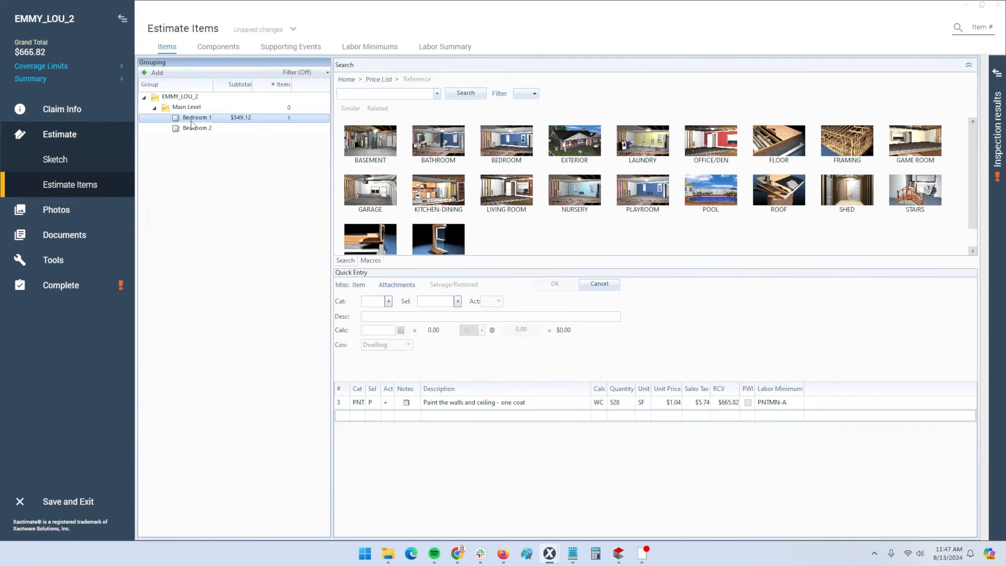
pyautogui.click(372, 302)
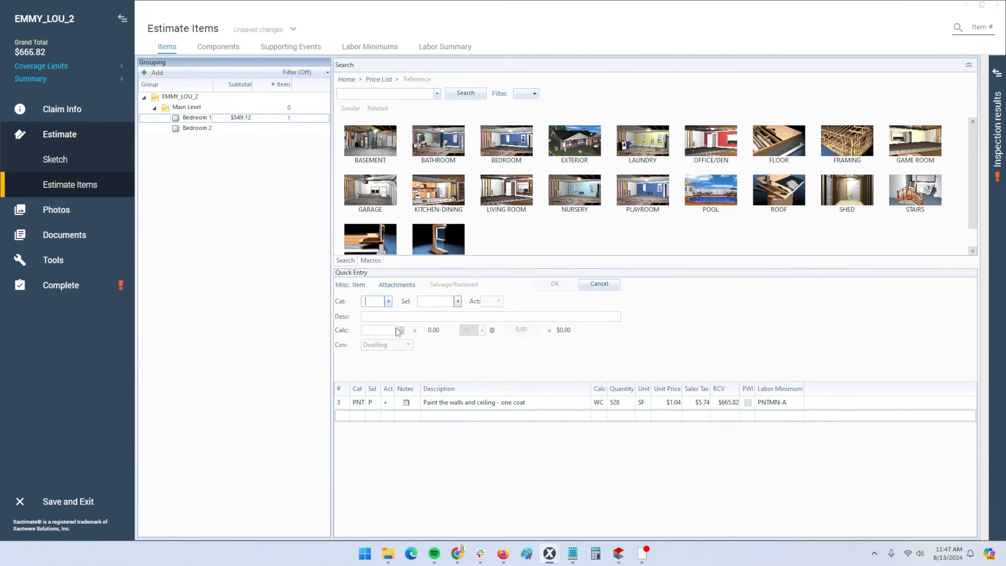
pyautogui.write('CONROO')
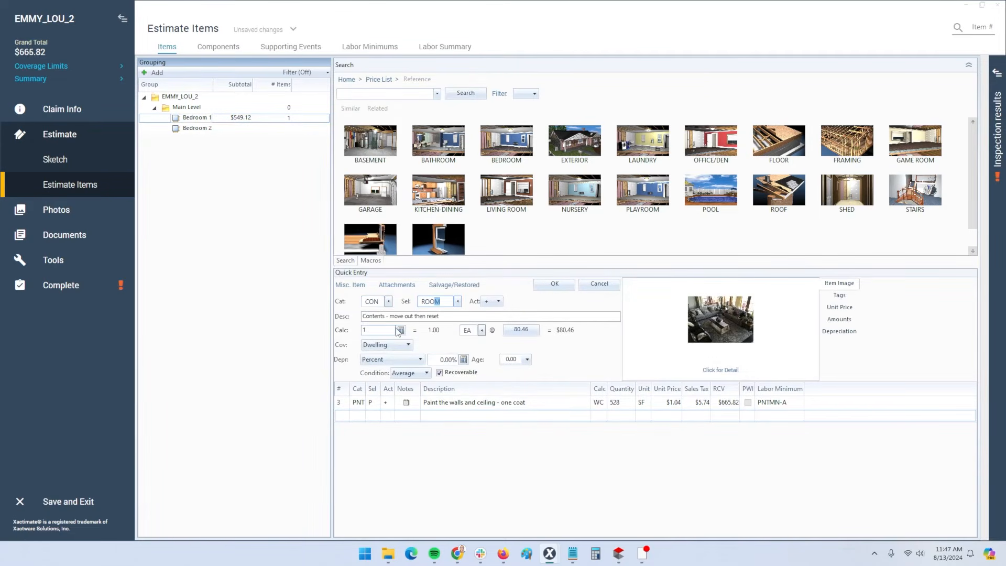
pyautogui.click(552, 283)
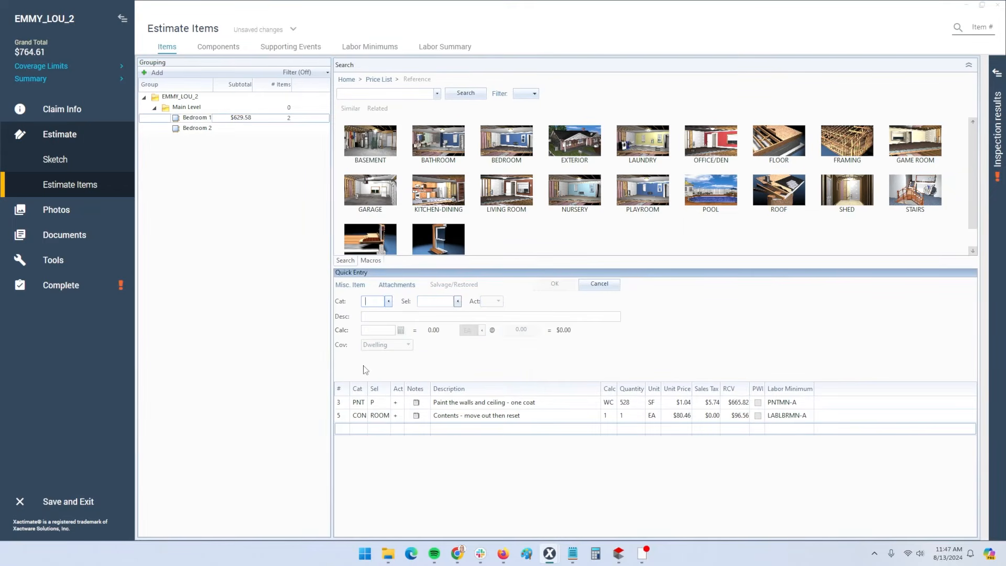
# Add one-coat wall and ceiling paint and contents move-out-and-reset to Bedroom 2
pyautogui.click(199, 129)
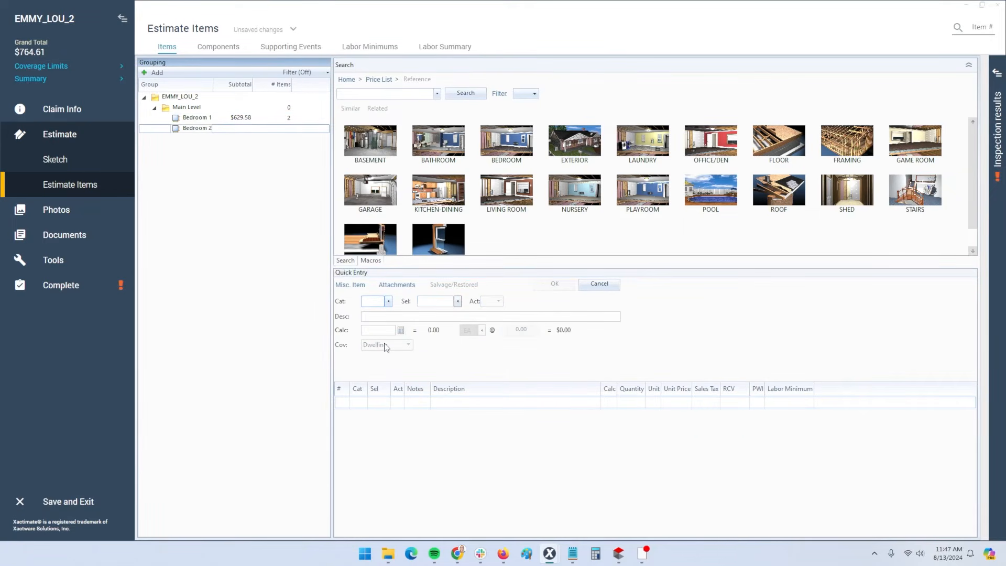
pyautogui.write('PNT')
pyautogui.press('Tab')
pyautogui.write('P')
pyautogui.press('Return')
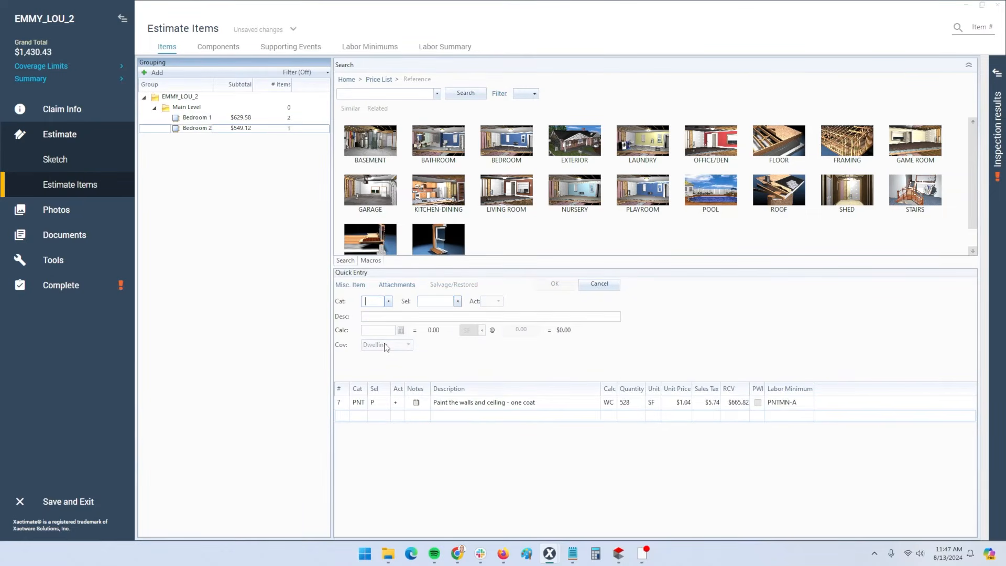
pyautogui.write('CON')
pyautogui.press('Tab')
pyautogui.write('RO')
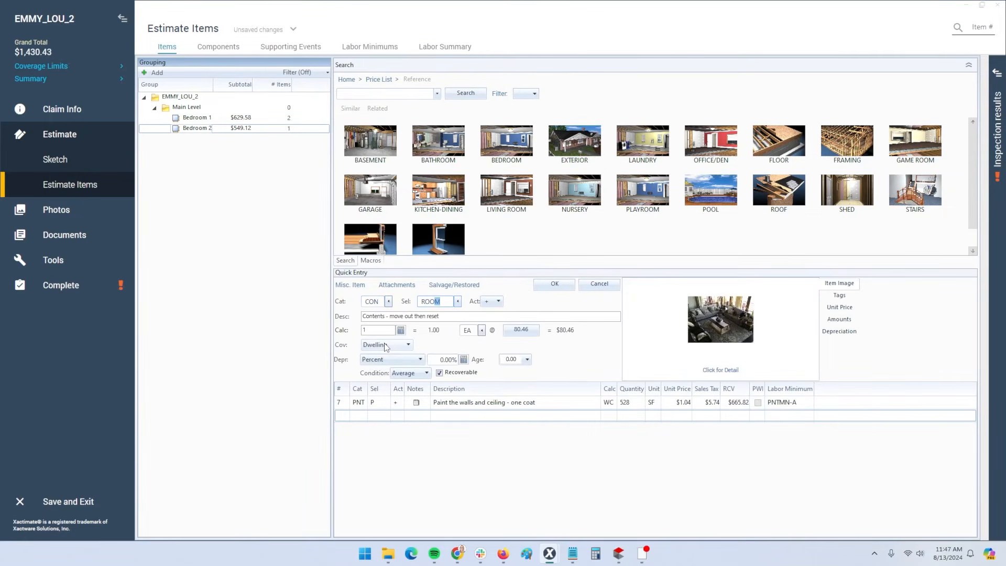
pyautogui.press('Return')
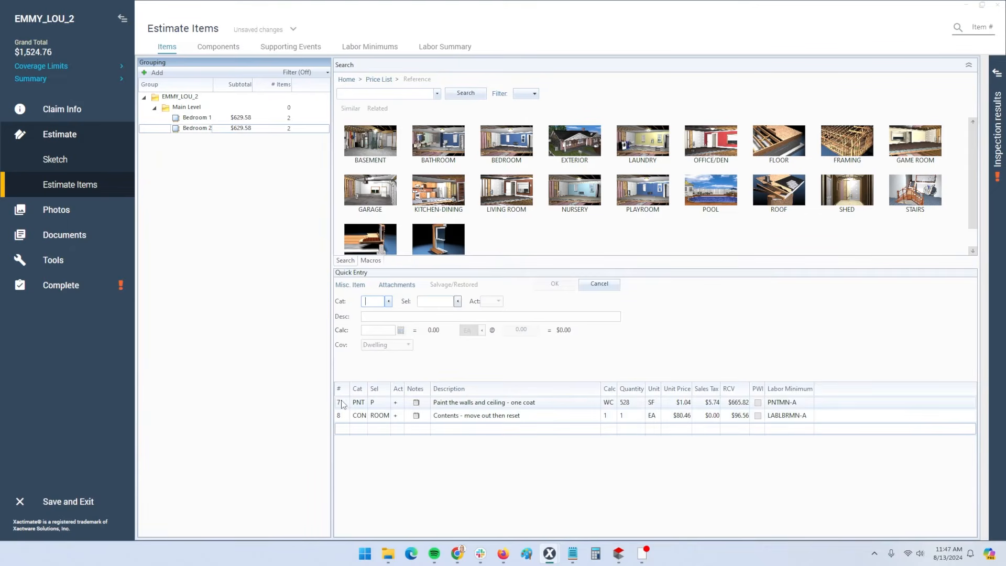
# Inspect the one-coat paint item's calculation formula, then open the estimate's Photos page
pyautogui.click(340, 402)
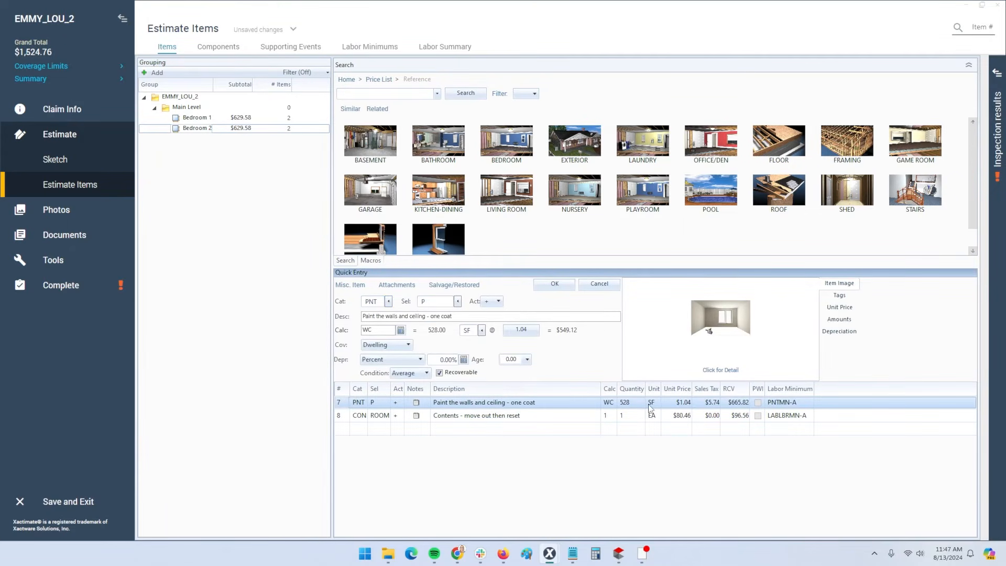
pyautogui.doubleClick(366, 330)
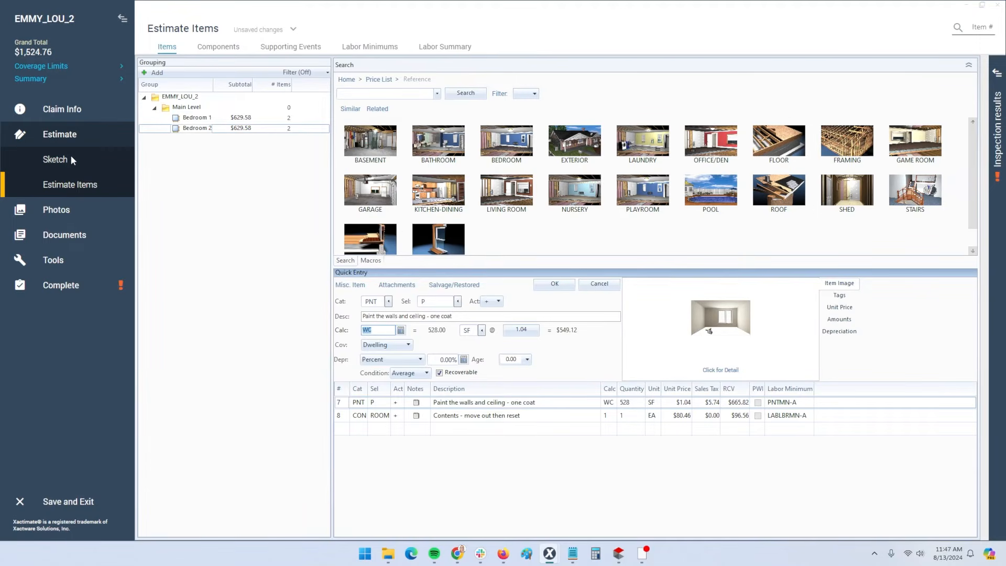
pyautogui.click(212, 117)
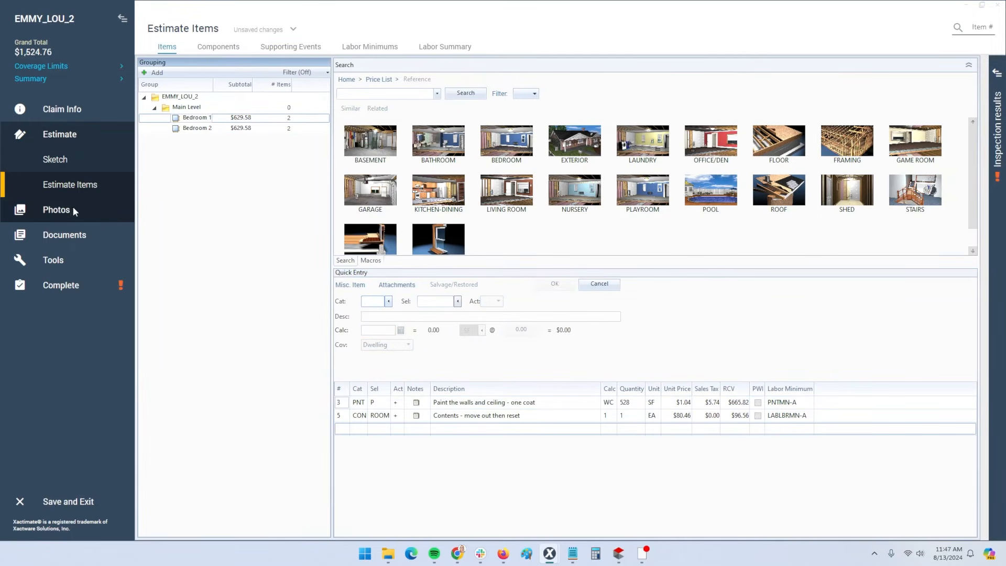
pyautogui.click(73, 208)
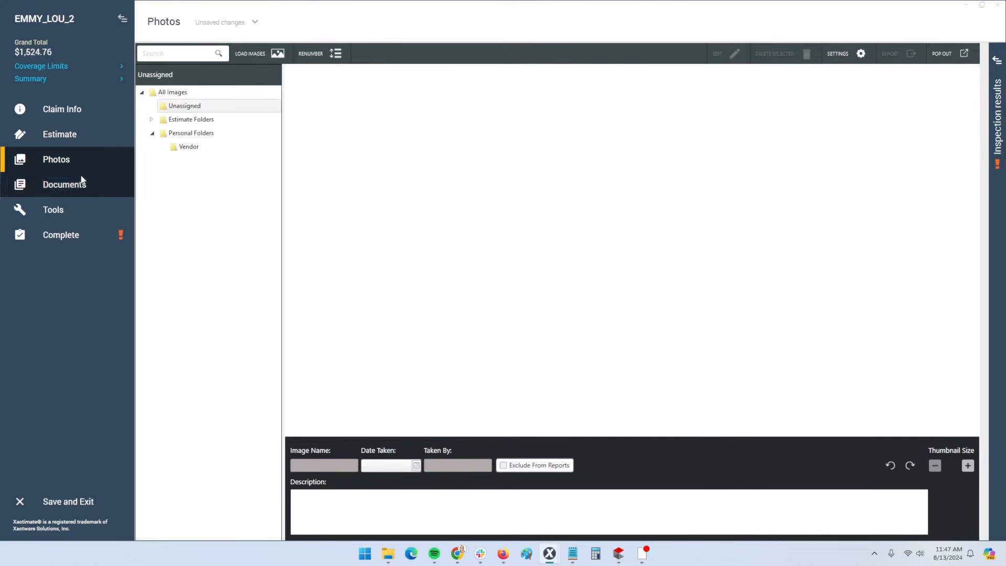
# Drag Bedroom 1's bottom wall down, then recheck its paint line at 705.33 SF
pyautogui.click(59, 134)
pyautogui.click(79, 161)
pyautogui.click(442, 327)
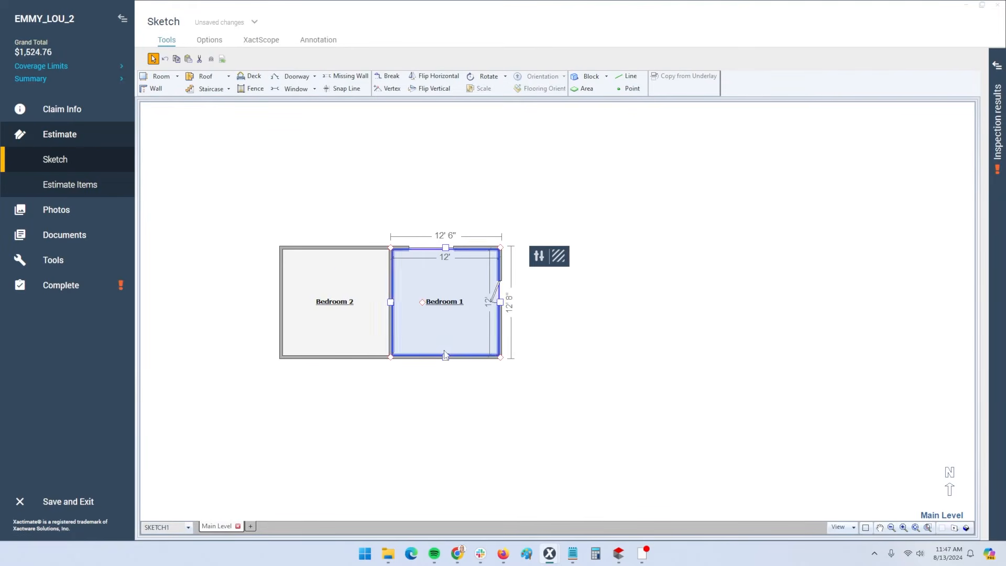
pyautogui.moveTo(446, 356); pyautogui.dragTo(447, 415)
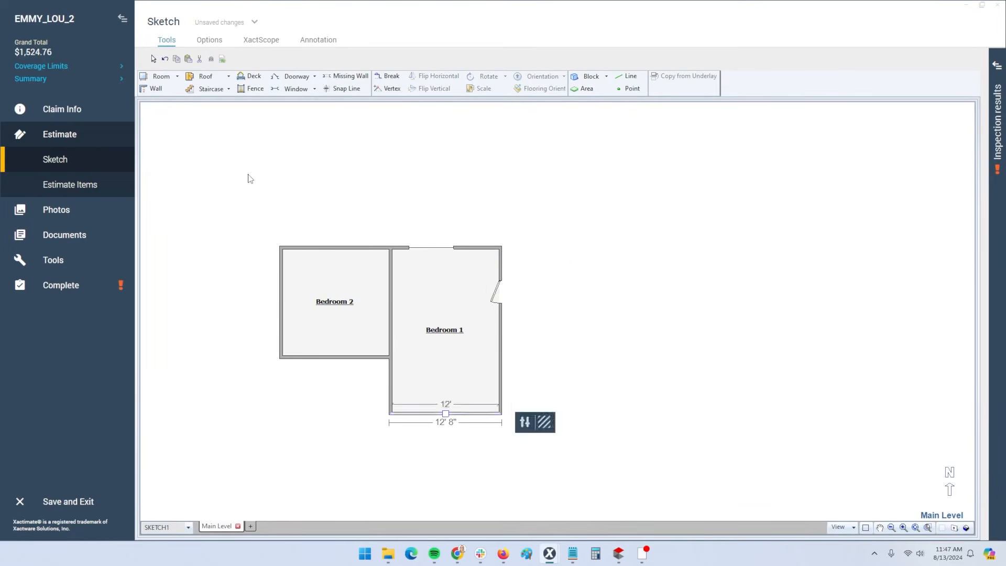
pyautogui.click(58, 185)
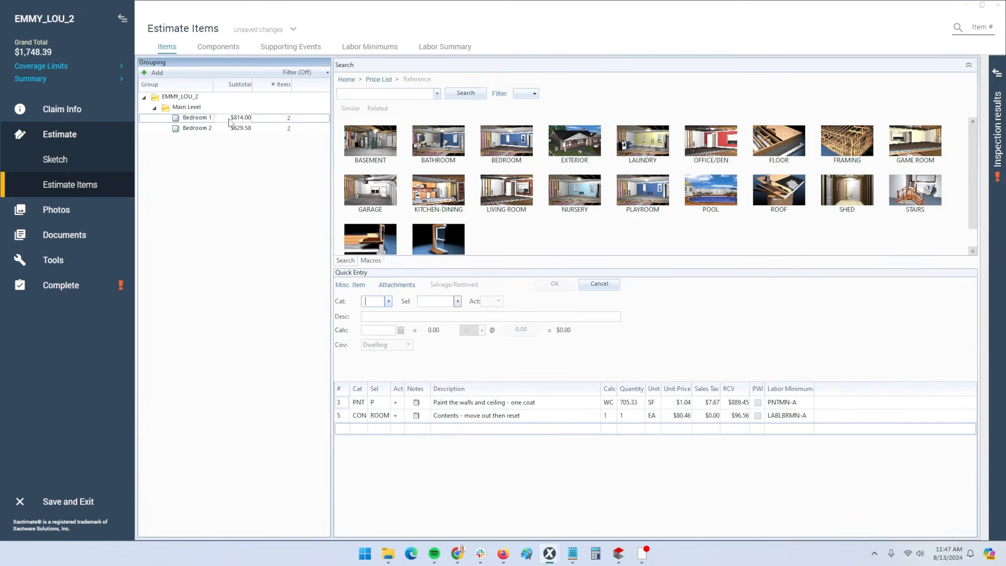
pyautogui.click(345, 402)
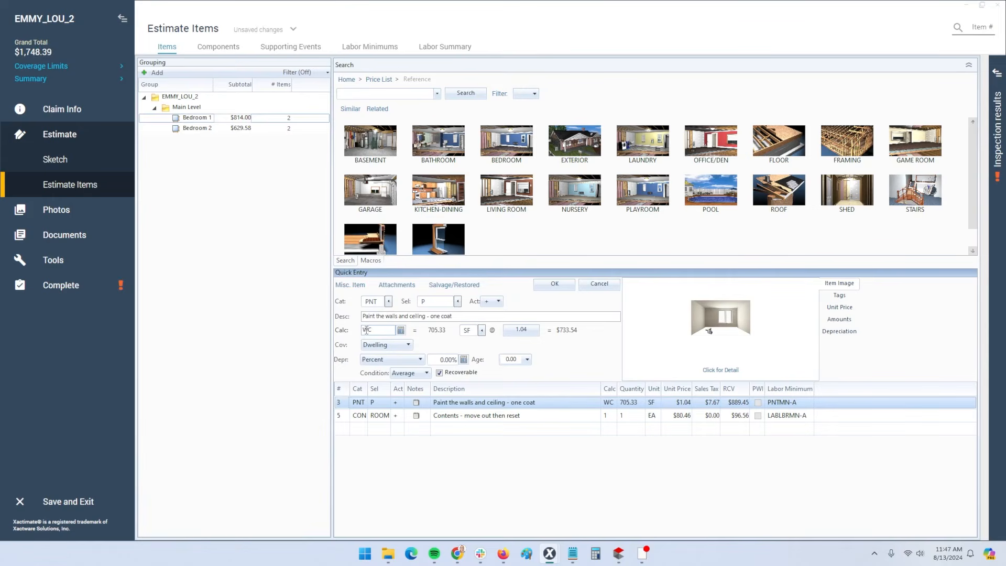
pyautogui.doubleClick(373, 330)
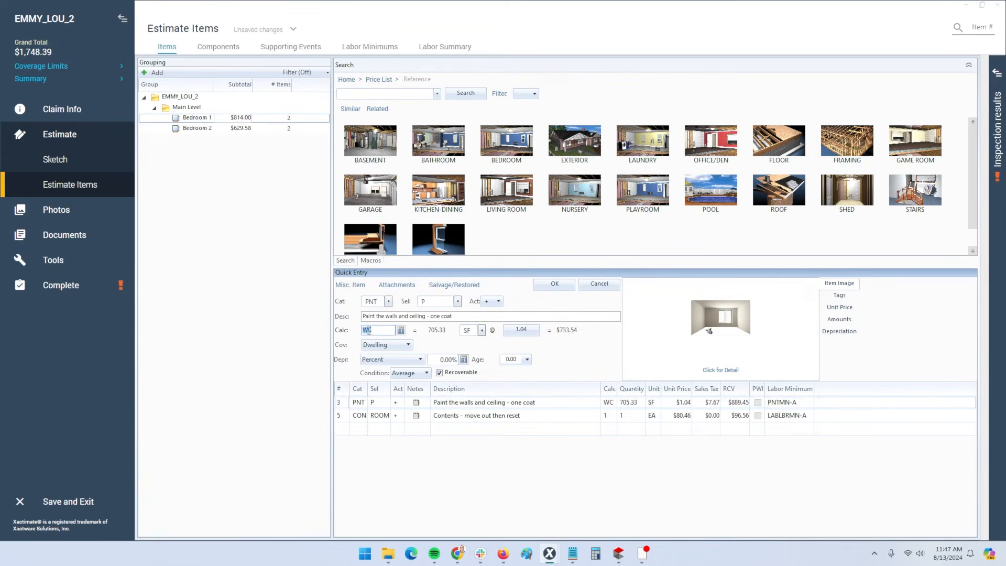
pyautogui.write('C')
pyautogui.click(401, 330)
pyautogui.click(401, 331)
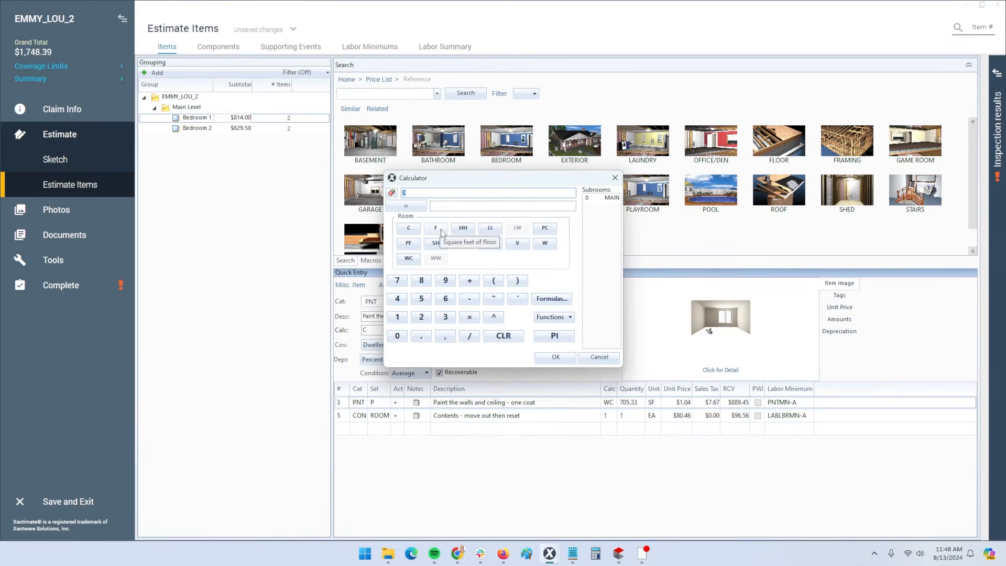
pyautogui.click(598, 357)
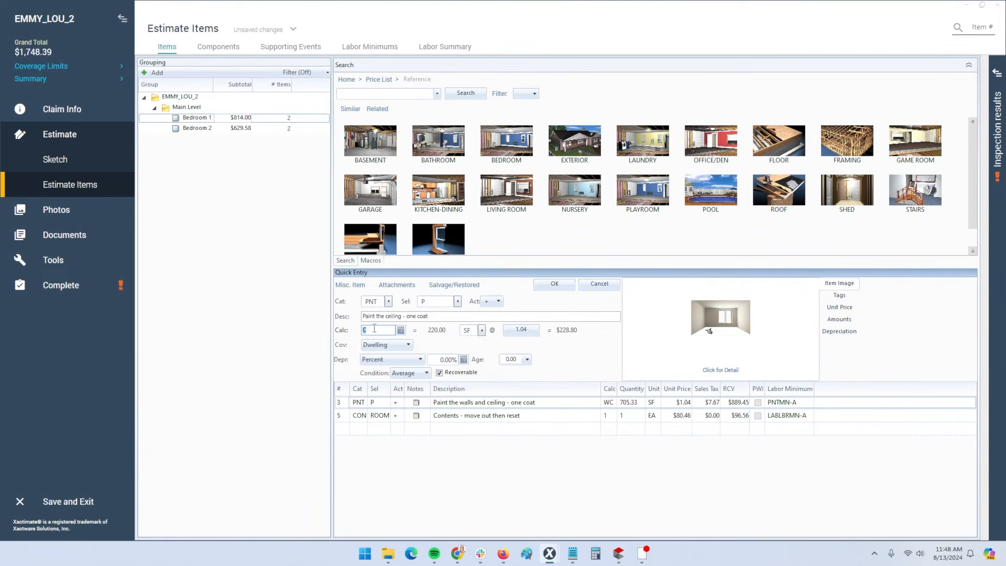
pyautogui.click(374, 328)
pyautogui.press('BackSpace')
pyautogui.write('WC')
pyautogui.click(58, 158)
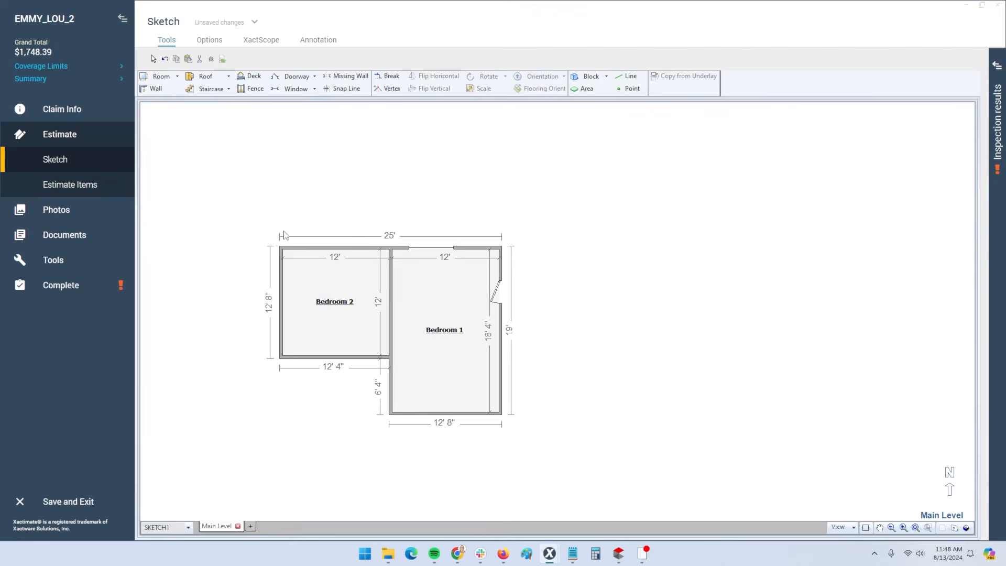
pyautogui.click(442, 305)
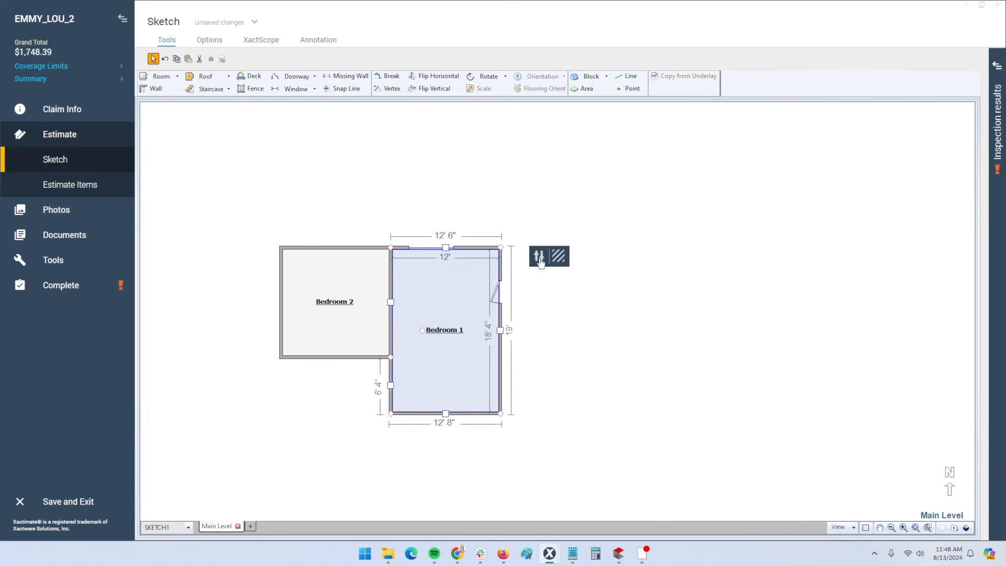
pyautogui.click(539, 258)
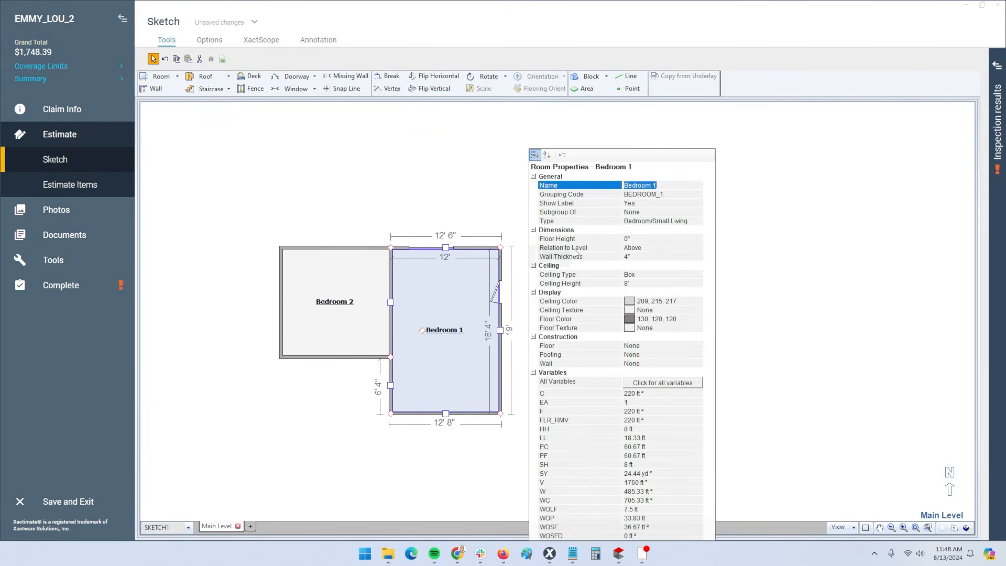
pyautogui.click(638, 284)
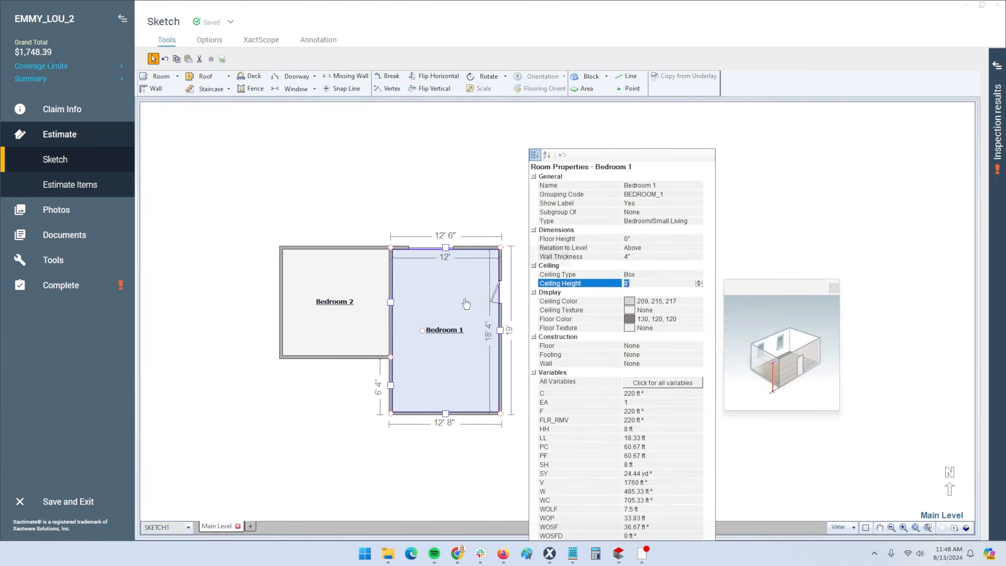
pyautogui.click(442, 157)
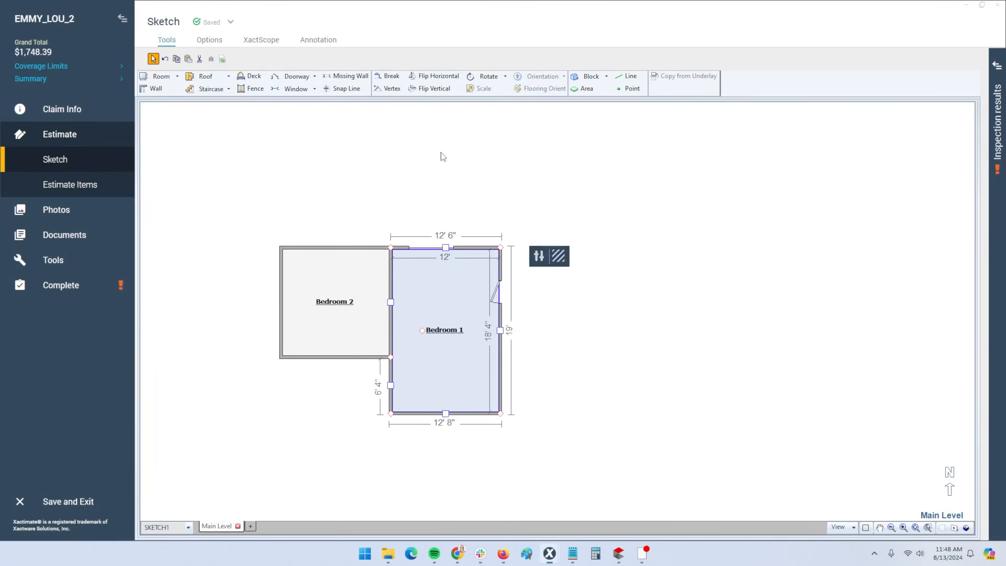
pyautogui.click(85, 184)
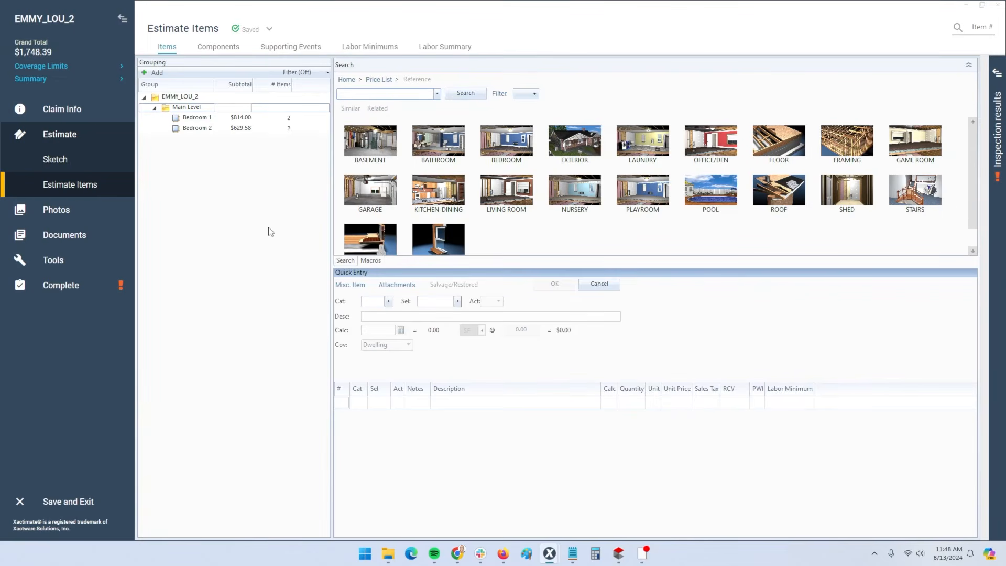
# Search 'ceiling fan' to add Ceiling fan & light ($405.27) to Bedroom 2, deleting the duplicate row
pyautogui.click(215, 129)
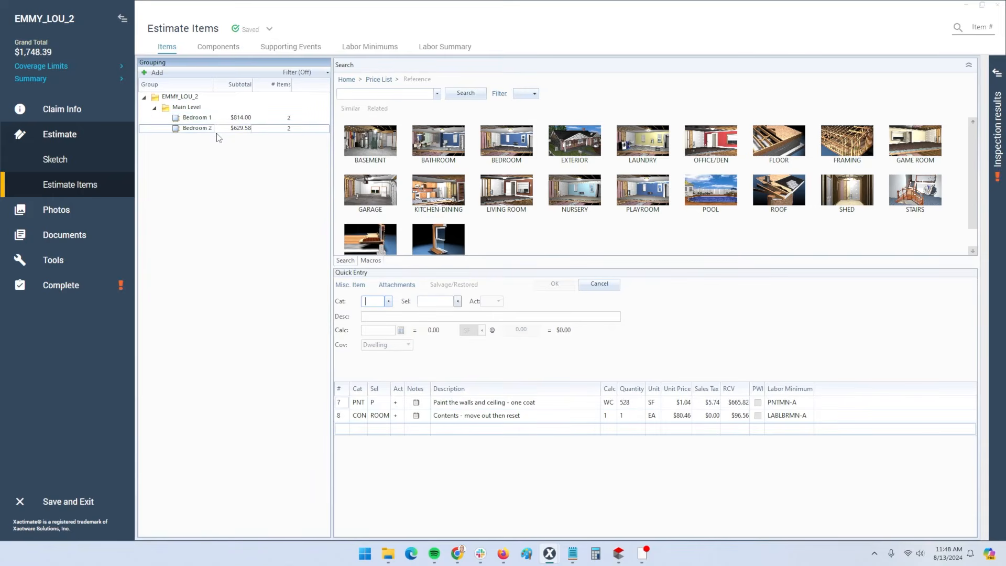
pyautogui.click(344, 407)
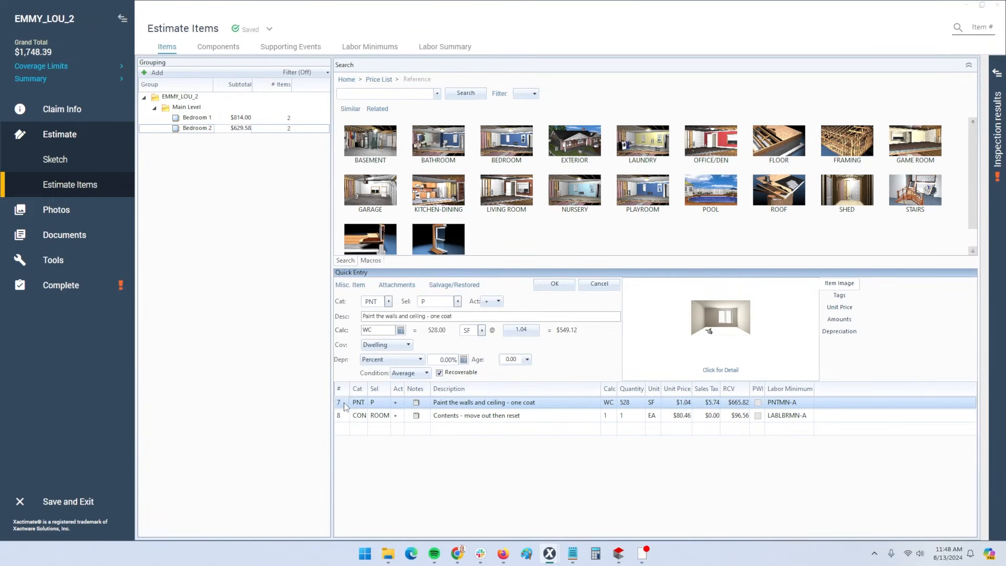
pyautogui.click(361, 93)
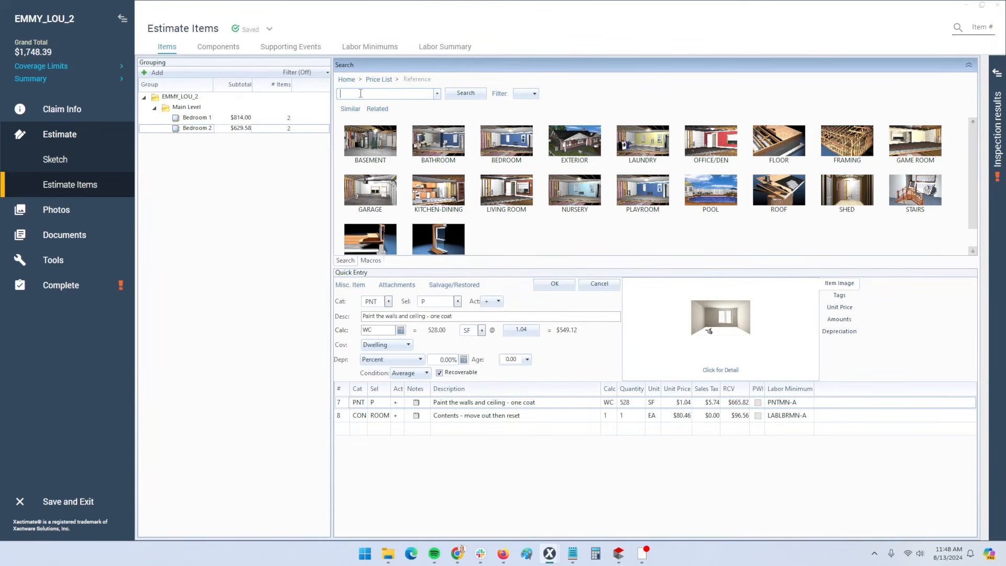
pyautogui.write('ceiling')
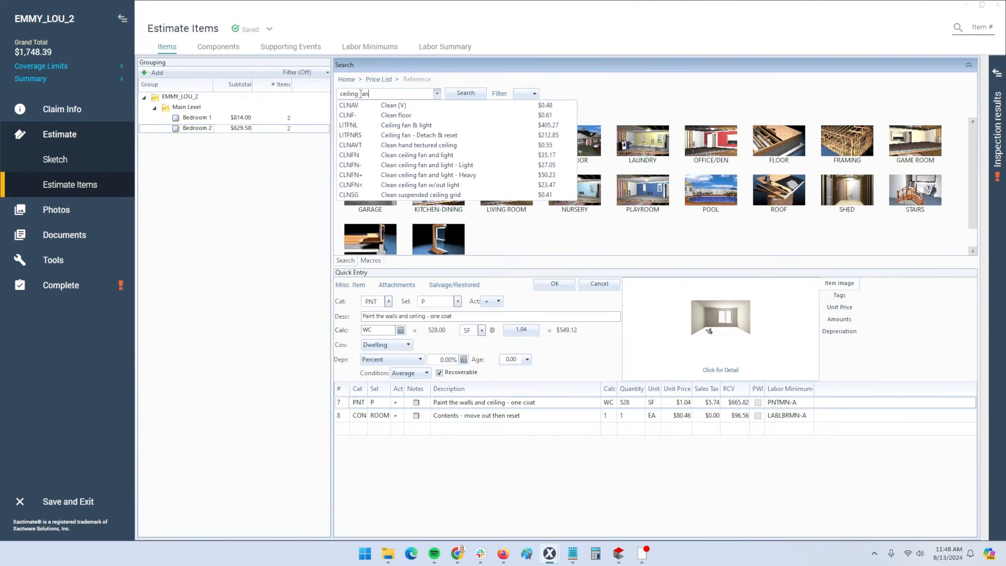
pyautogui.write(' fan')
pyautogui.press('Down')
pyautogui.press('Return')
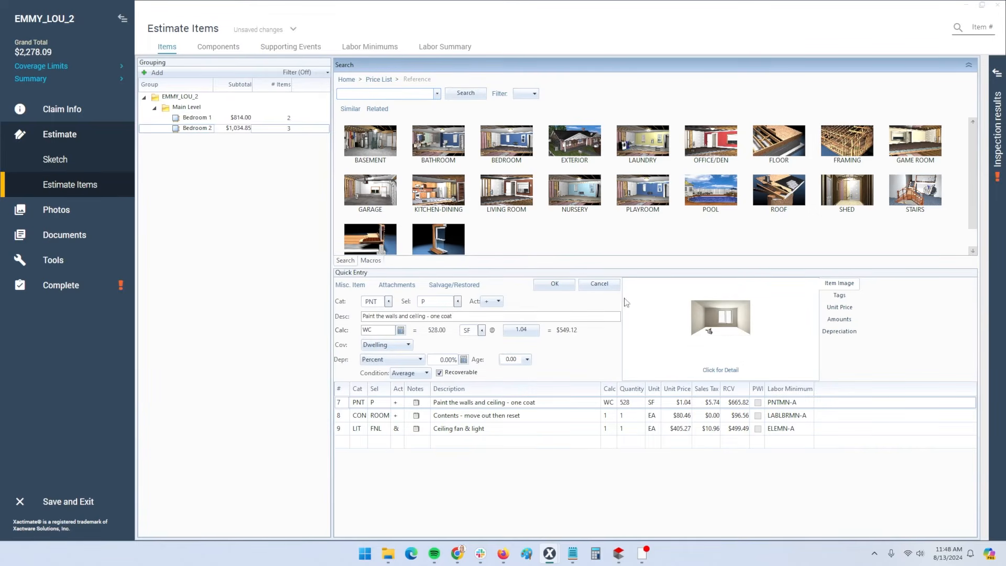
pyautogui.click(547, 285)
pyautogui.click(530, 283)
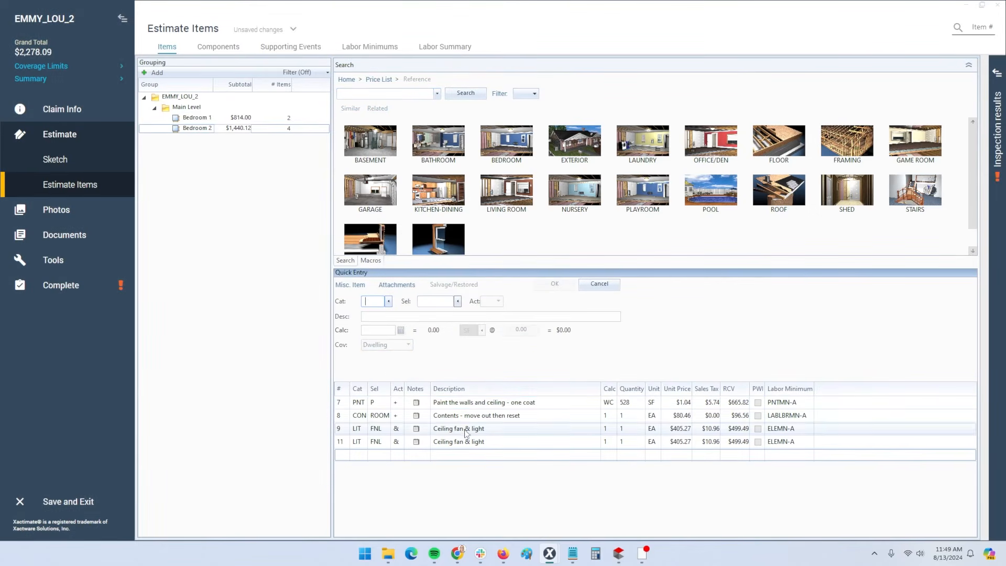
pyautogui.click(342, 442)
pyautogui.press('Delete')
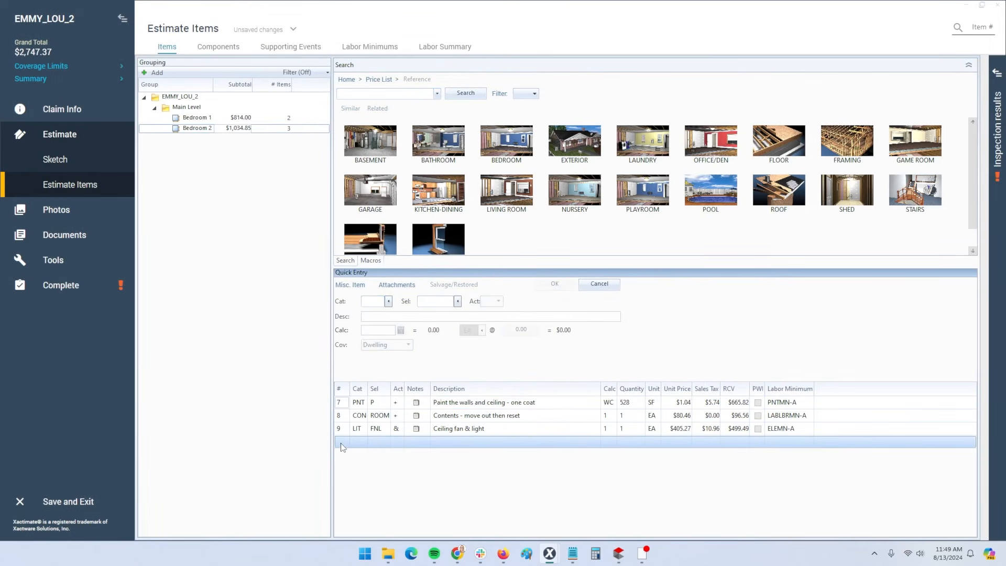
pyautogui.click(342, 434)
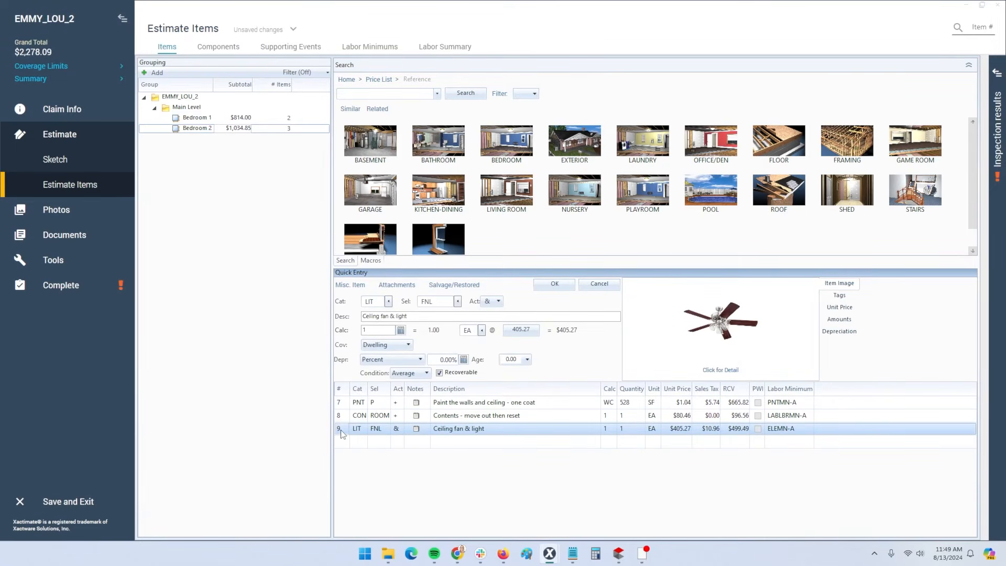
pyautogui.click(727, 337)
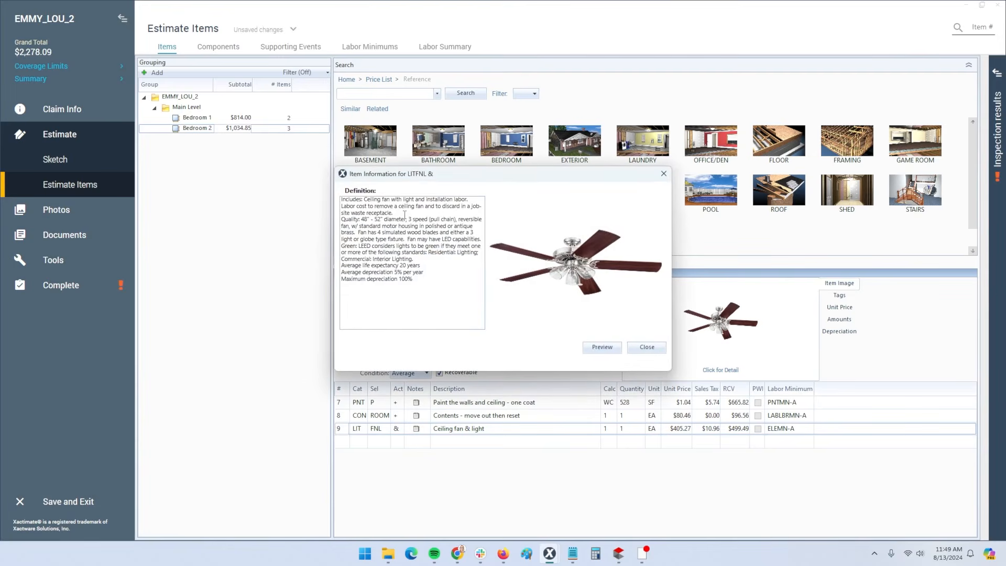
pyautogui.moveTo(374, 199); pyautogui.dragTo(477, 200)
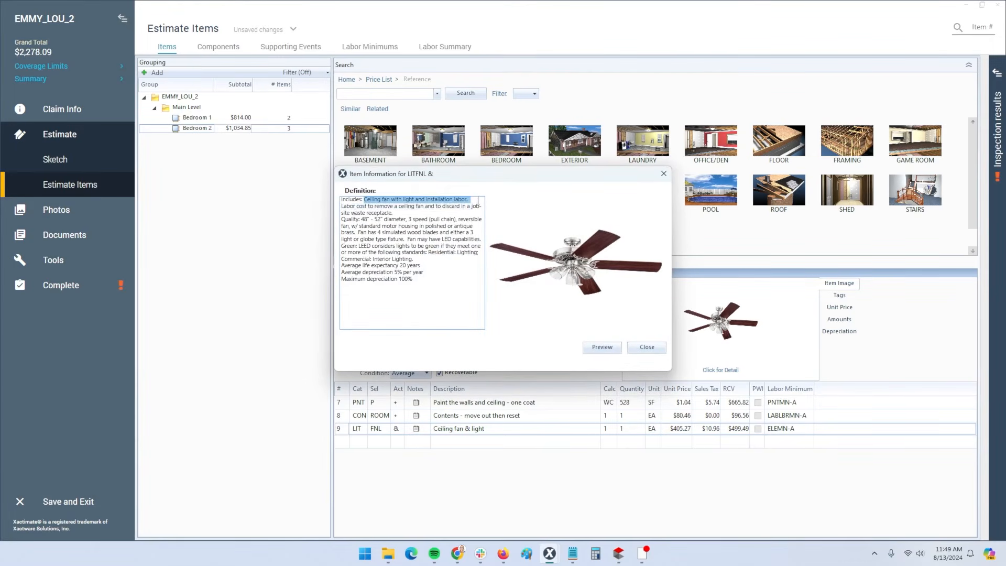
pyautogui.click(640, 346)
pyautogui.click(348, 404)
pyautogui.click(731, 319)
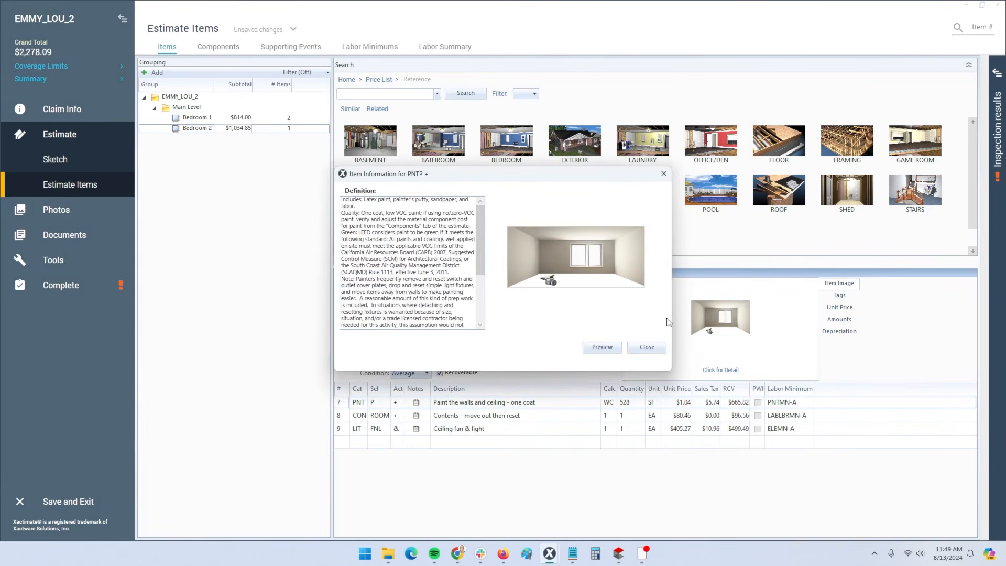
pyautogui.scroll(-3, 427, 281)
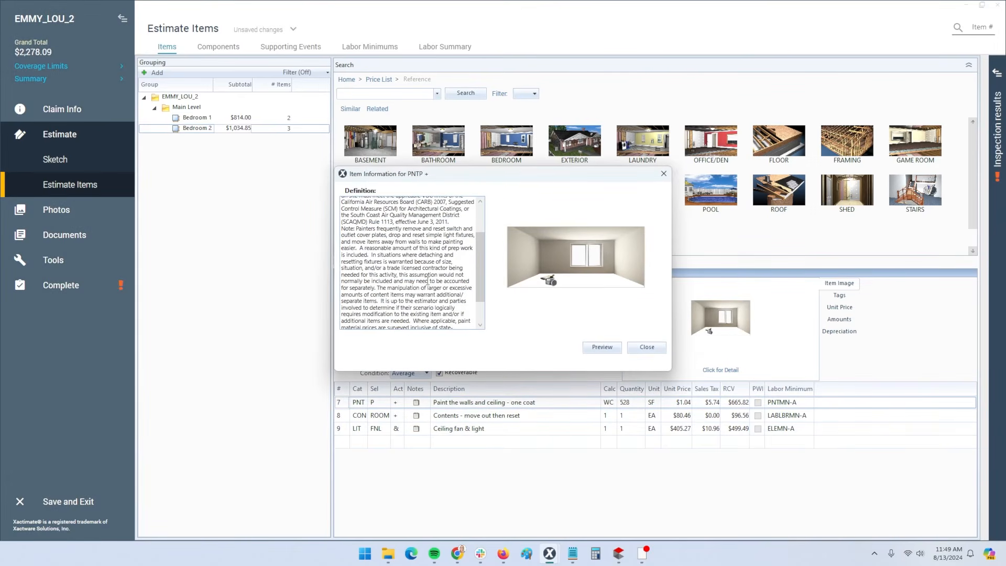
pyautogui.moveTo(360, 244); pyautogui.dragTo(427, 250)
pyautogui.click(359, 248)
pyautogui.scroll(3, 456, 278)
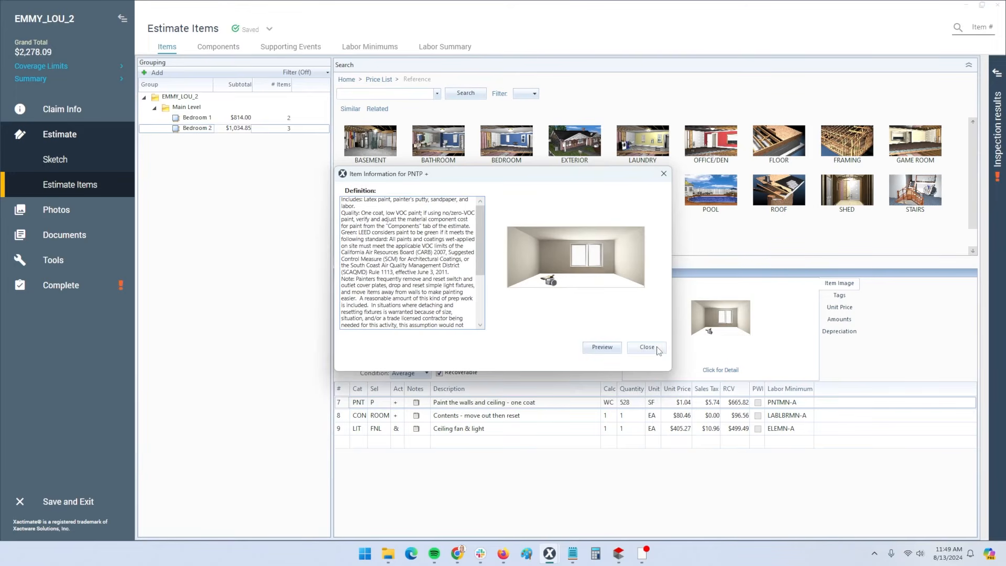
pyautogui.click(648, 348)
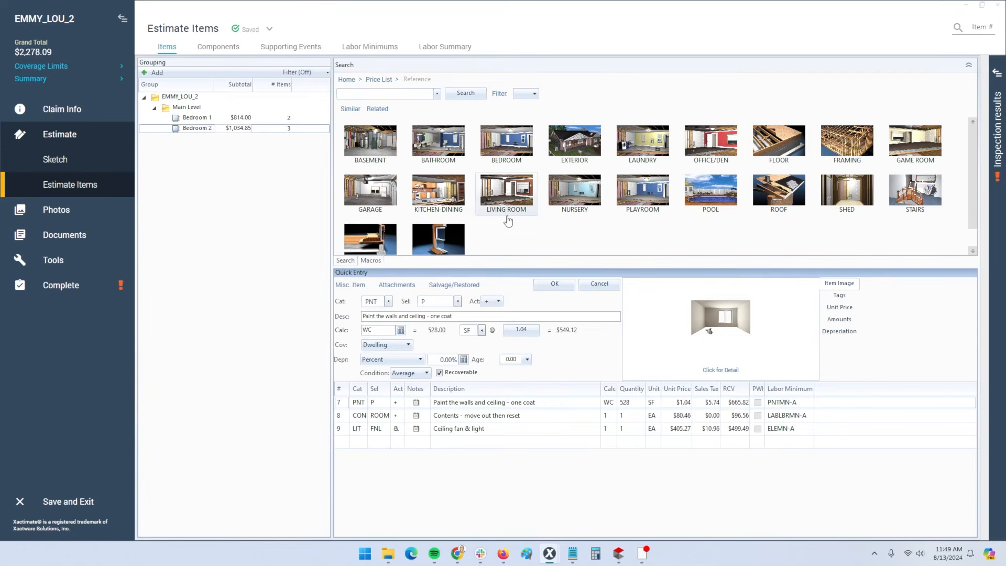
# Browse the Bedroom reference image categories down to Interior Swinging Doors
pyautogui.click(502, 143)
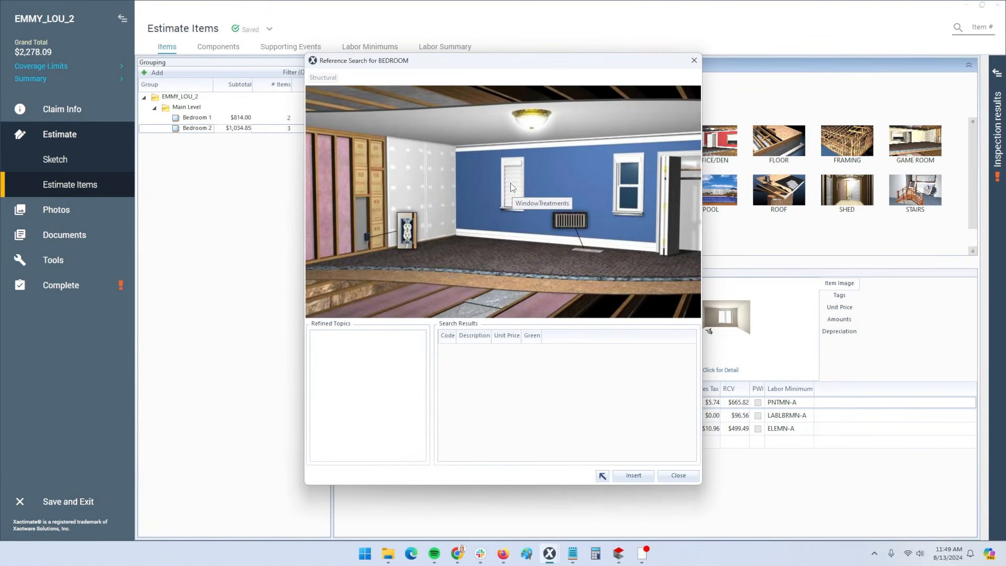
pyautogui.click(432, 183)
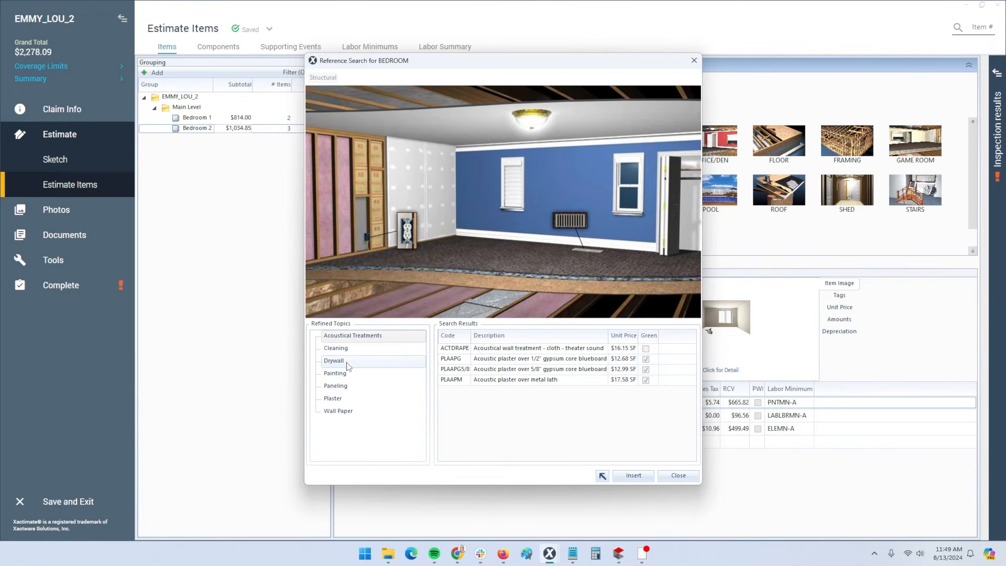
pyautogui.click(367, 181)
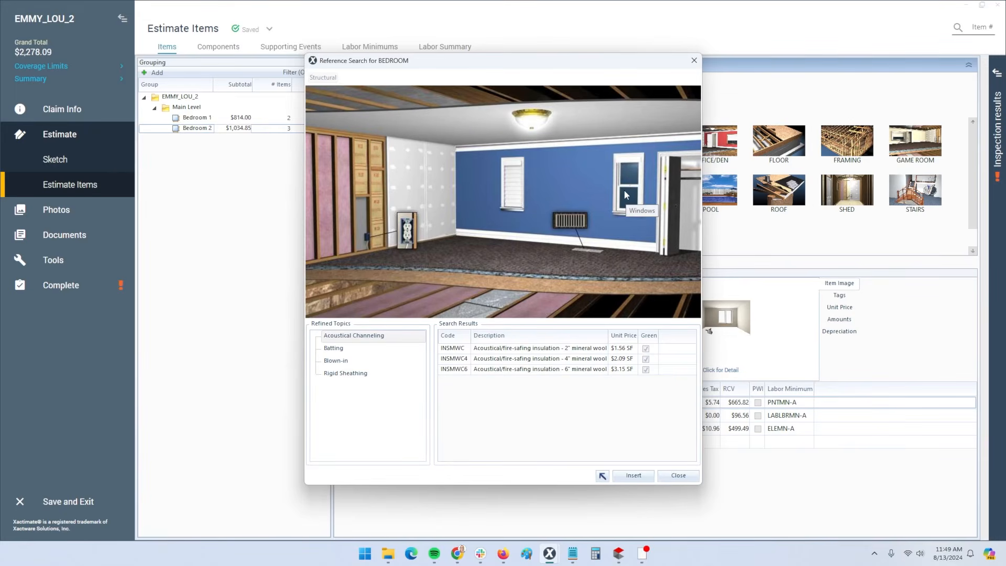
pyautogui.click(671, 234)
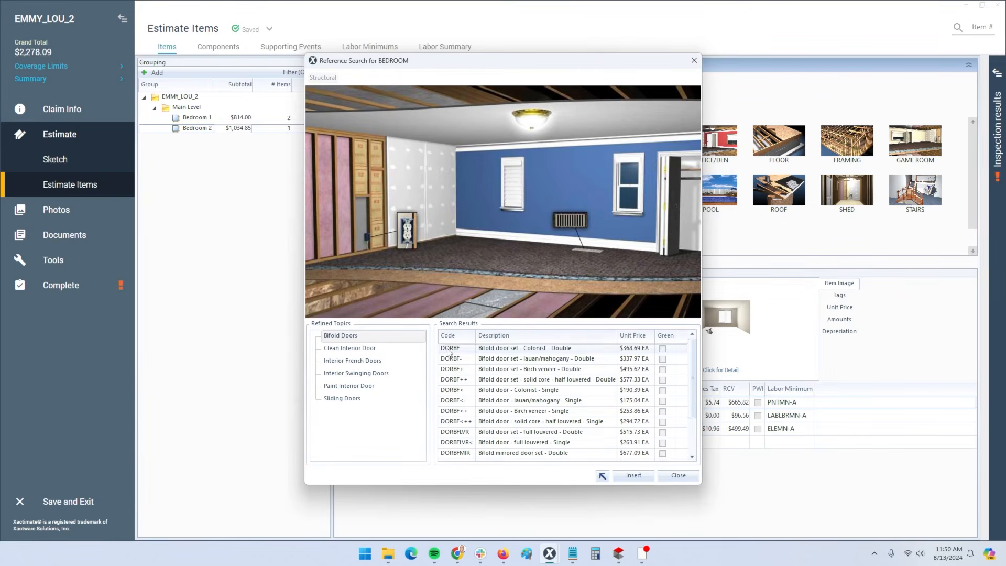
pyautogui.click(362, 348)
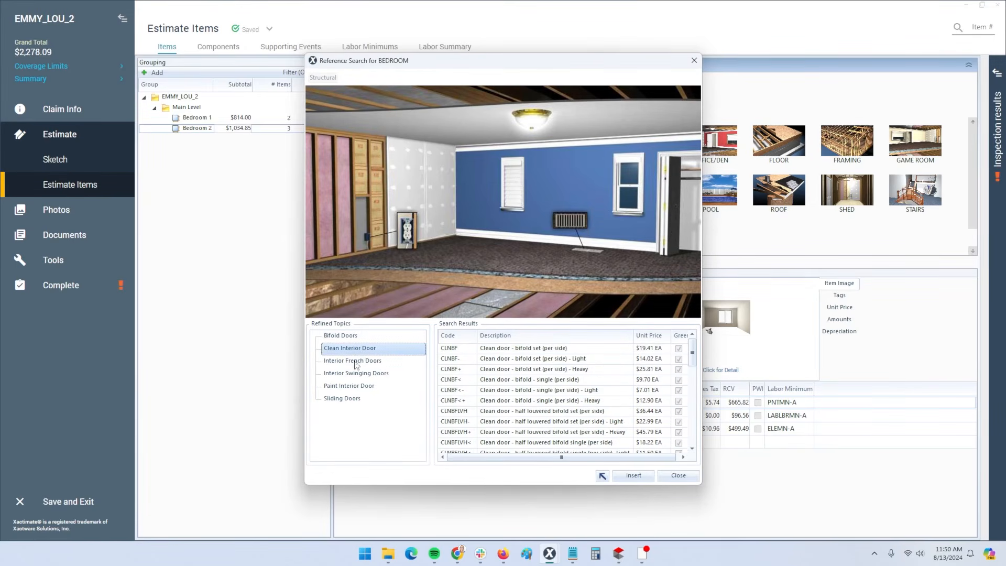
pyautogui.click(356, 363)
pyautogui.click(357, 375)
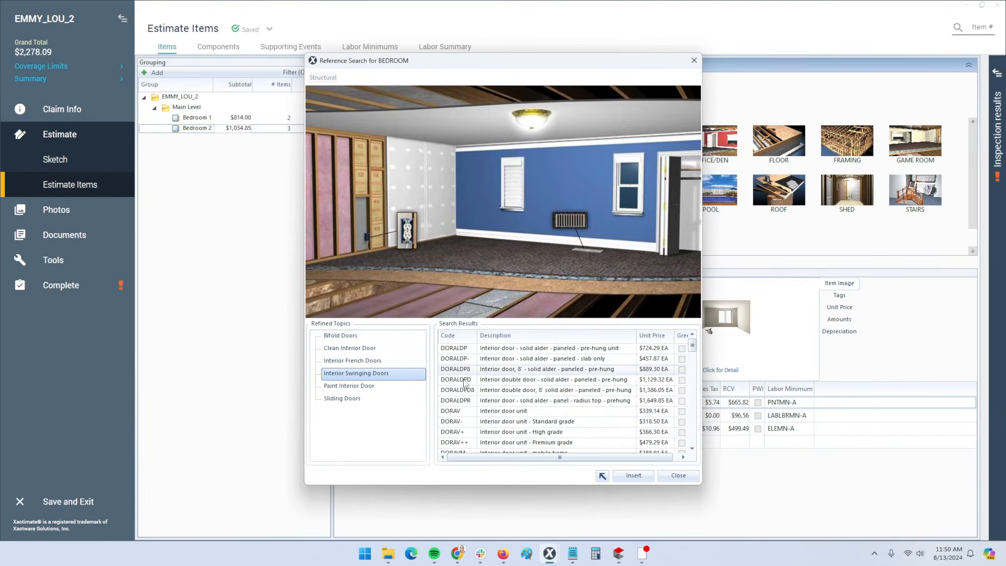
# Insert the DORAV Interior door unit ($339.14) into Bedroom 2 and close the reference
pyautogui.click(446, 413)
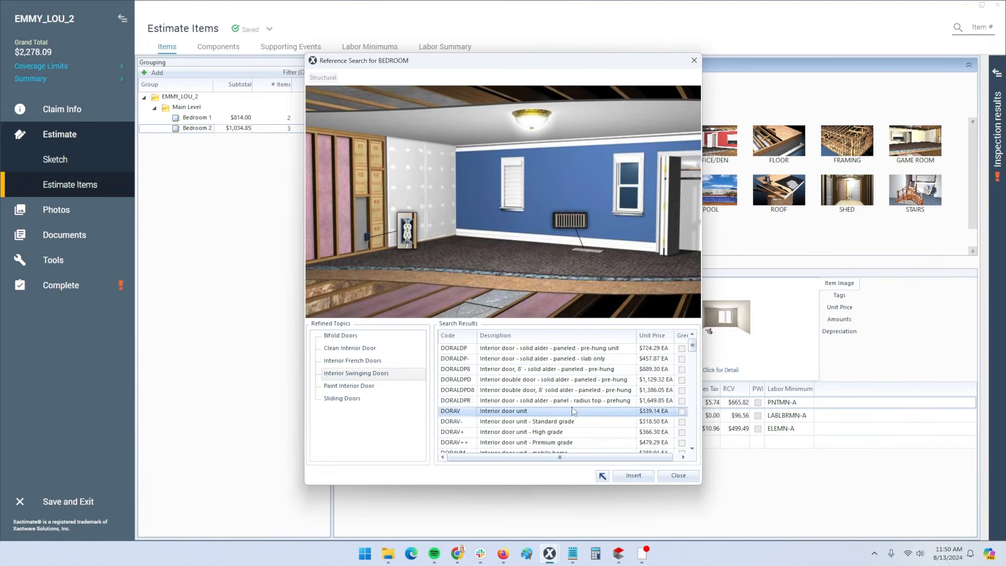
pyautogui.click(633, 475)
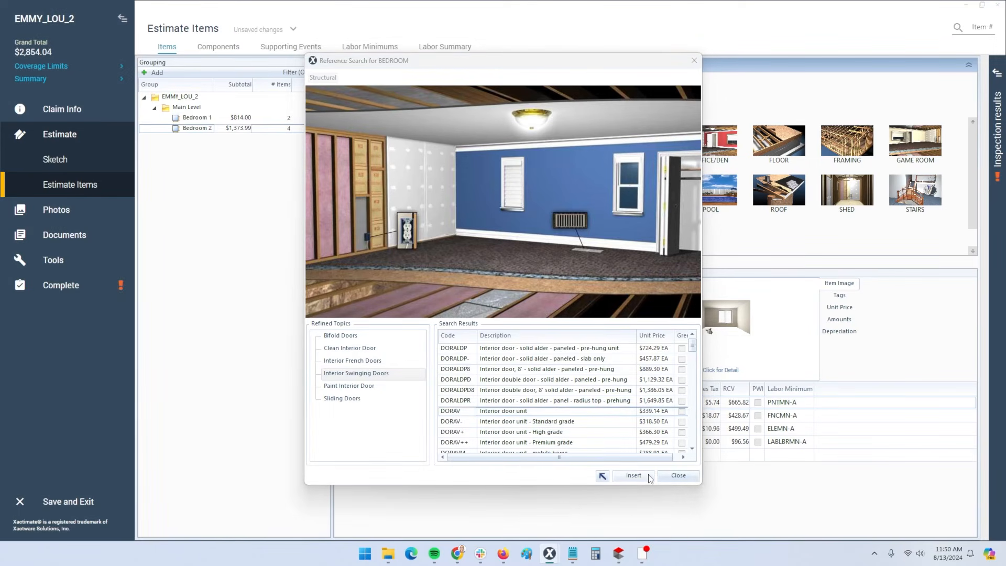
pyautogui.click(678, 475)
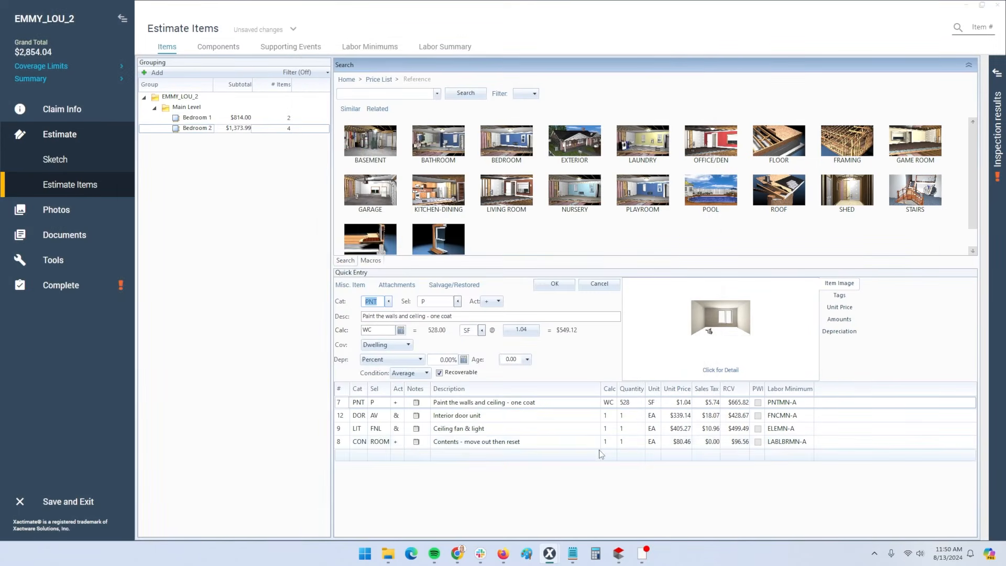
pyautogui.click(346, 417)
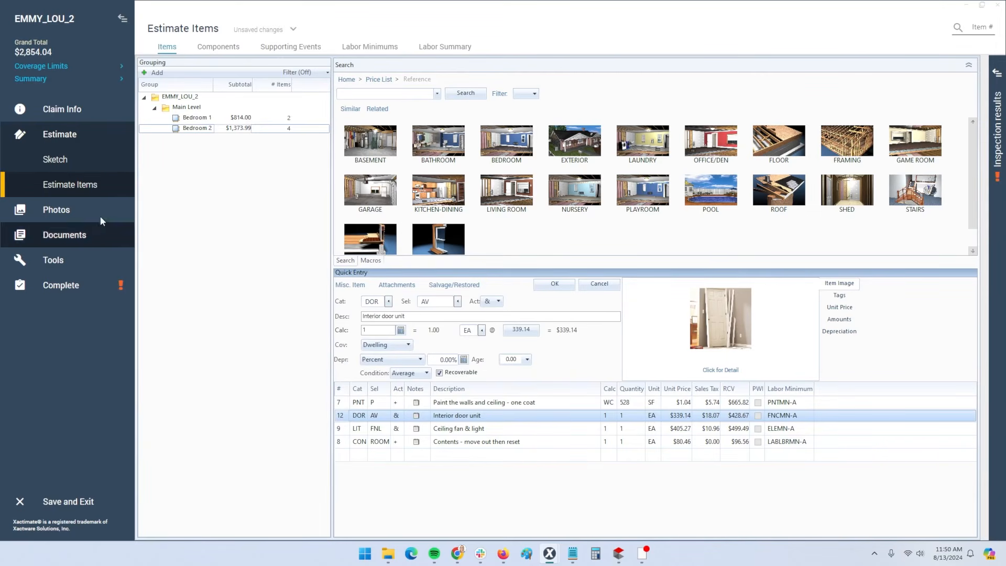
pyautogui.click(82, 187)
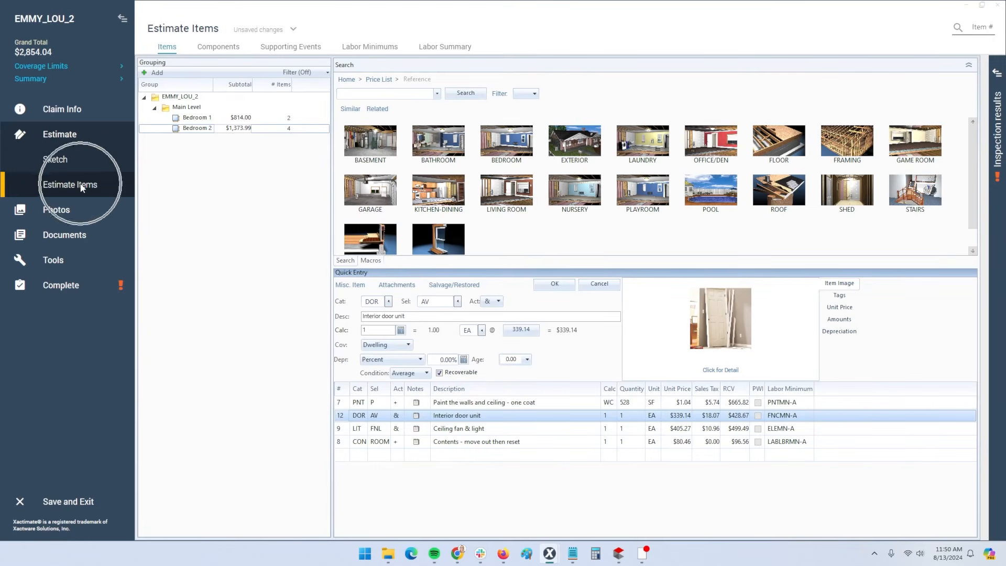
# Load garage_east and garage_east_elevation into Photos and view the elevation photo full-size
pyautogui.click(56, 214)
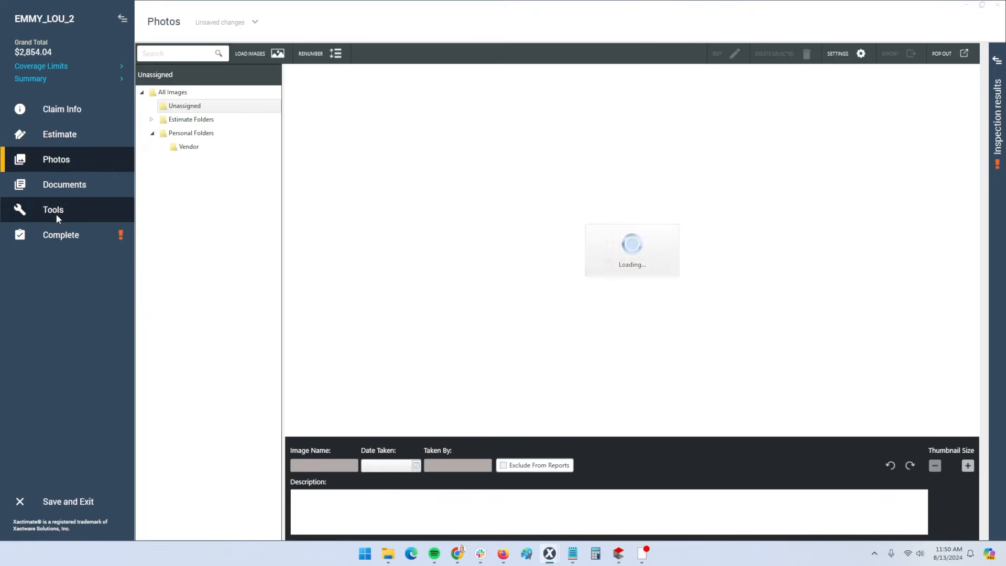
pyautogui.click(257, 57)
pyautogui.click(287, 175)
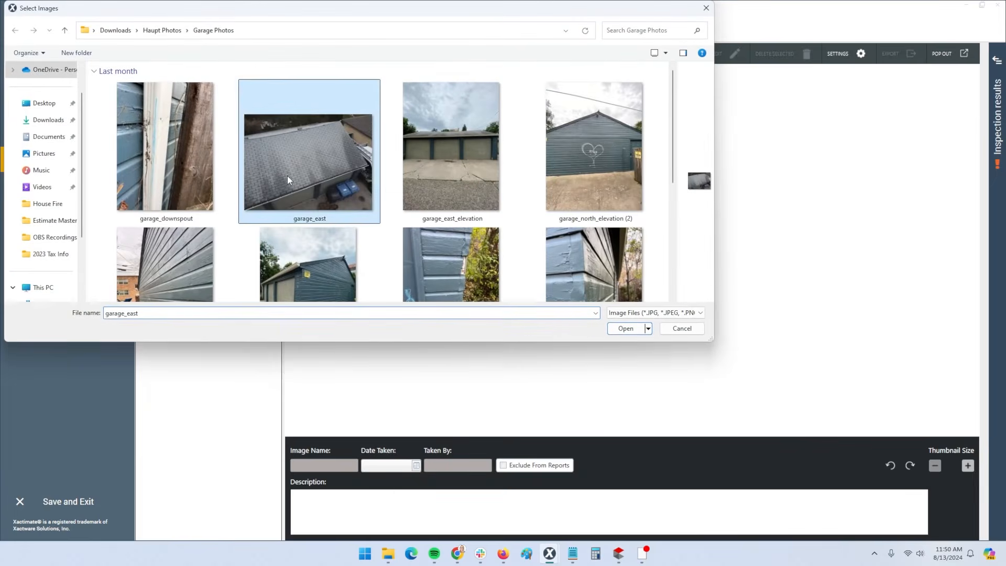
pyautogui.click(456, 164)
pyautogui.keyDown('ctrl'); pyautogui.click(303, 174); pyautogui.keyUp('ctrl')
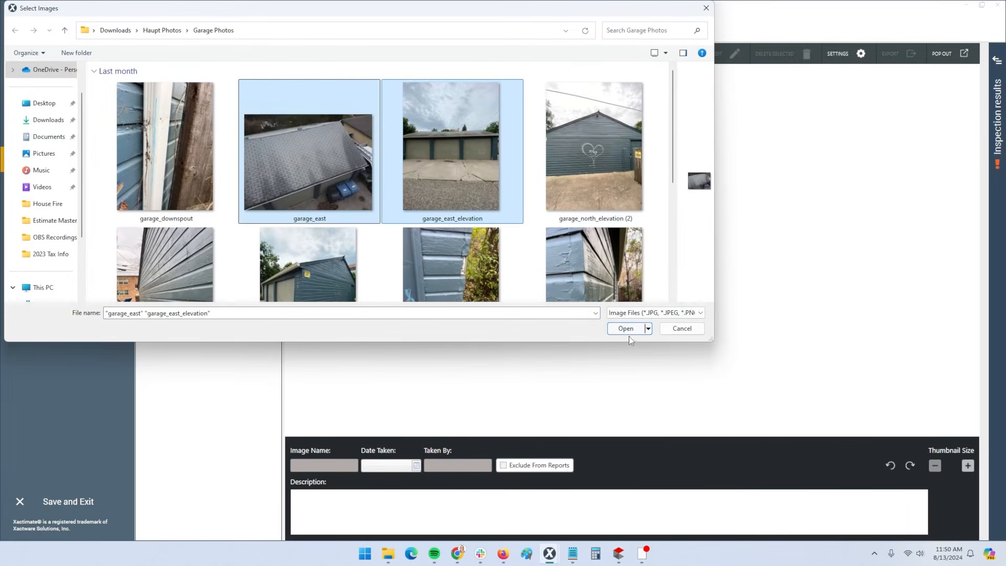
pyautogui.click(627, 329)
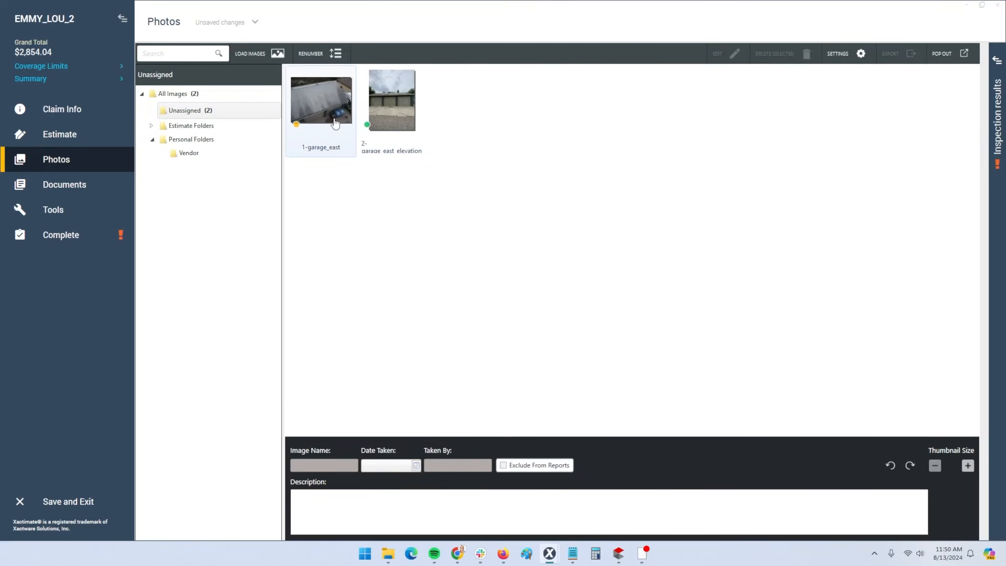
pyautogui.click(330, 149)
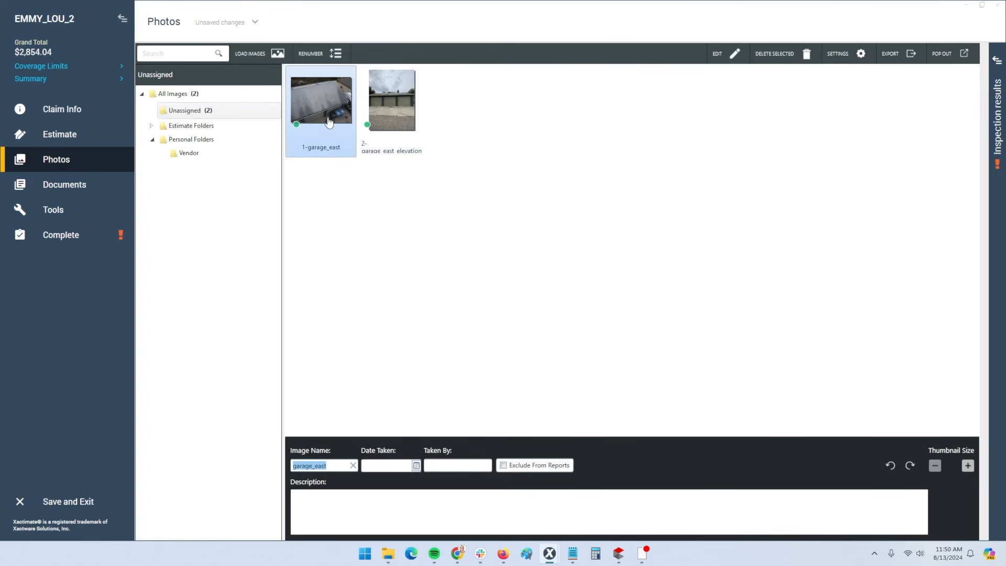
pyautogui.doubleClick(392, 104)
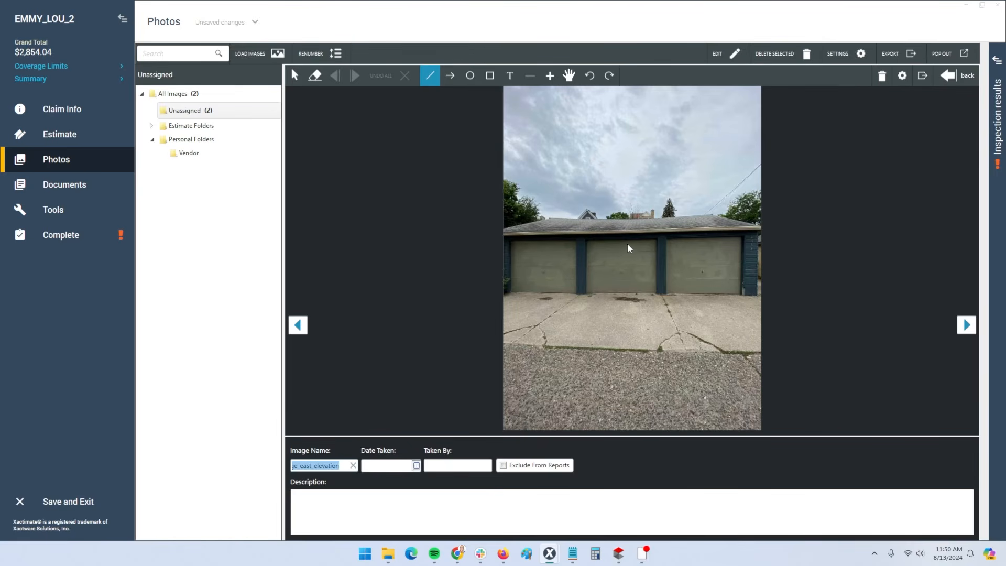
pyautogui.click(955, 77)
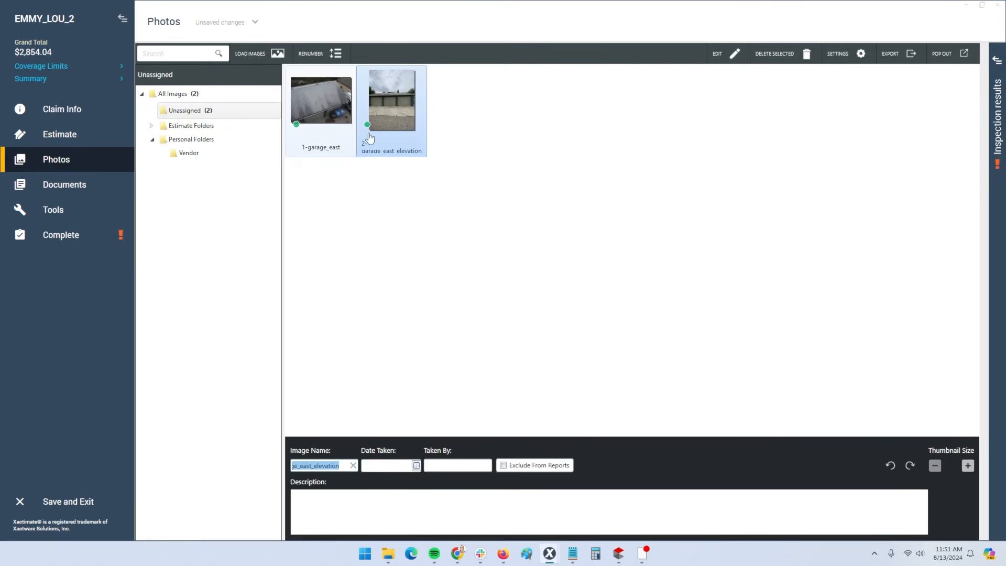
# Open the Reports page and decline resequencing the line numbers
pyautogui.click(63, 191)
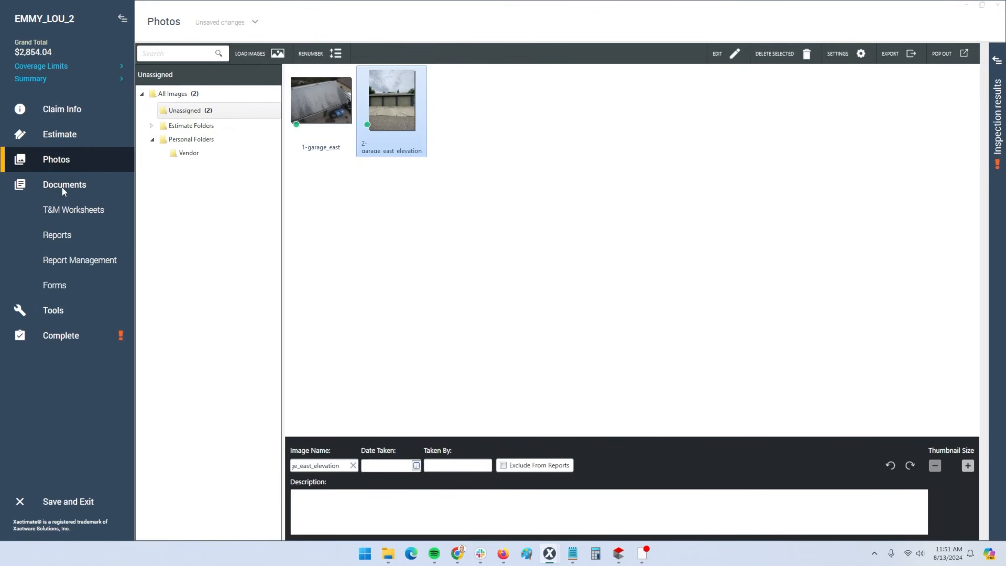
pyautogui.click(67, 237)
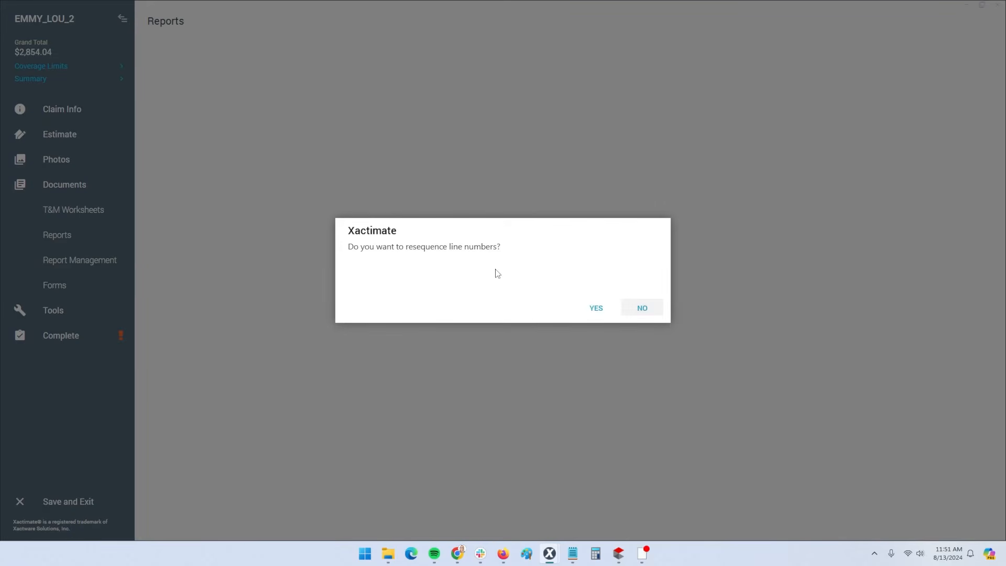
pyautogui.click(587, 313)
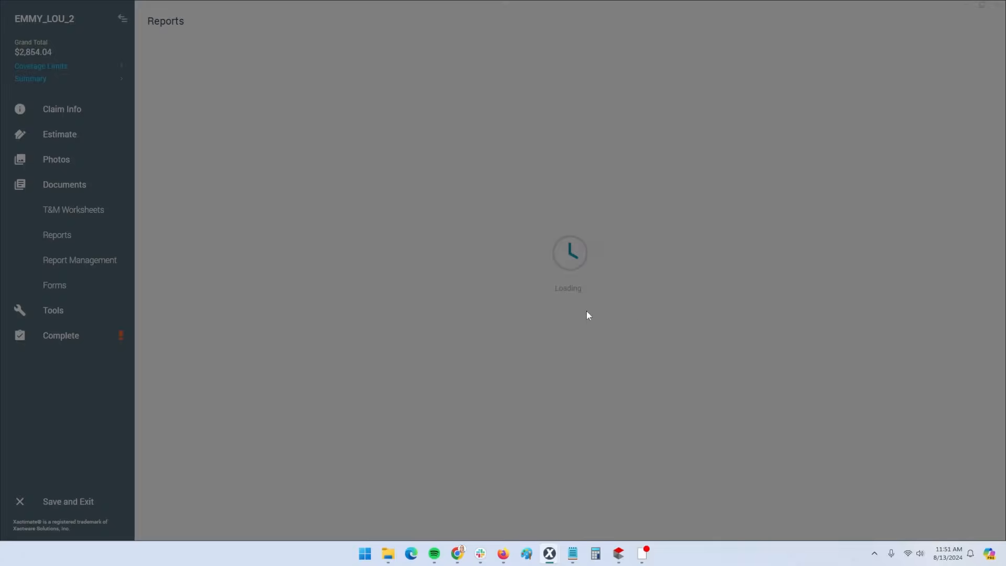
# Review the interior door unit, ceiling fan and contents move-out line items
pyautogui.click(71, 137)
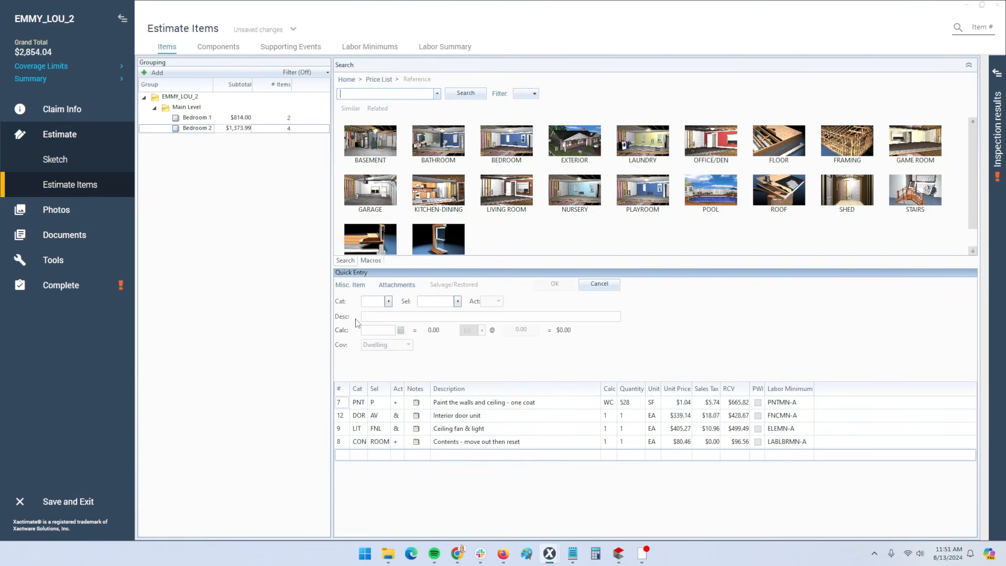
pyautogui.click(346, 415)
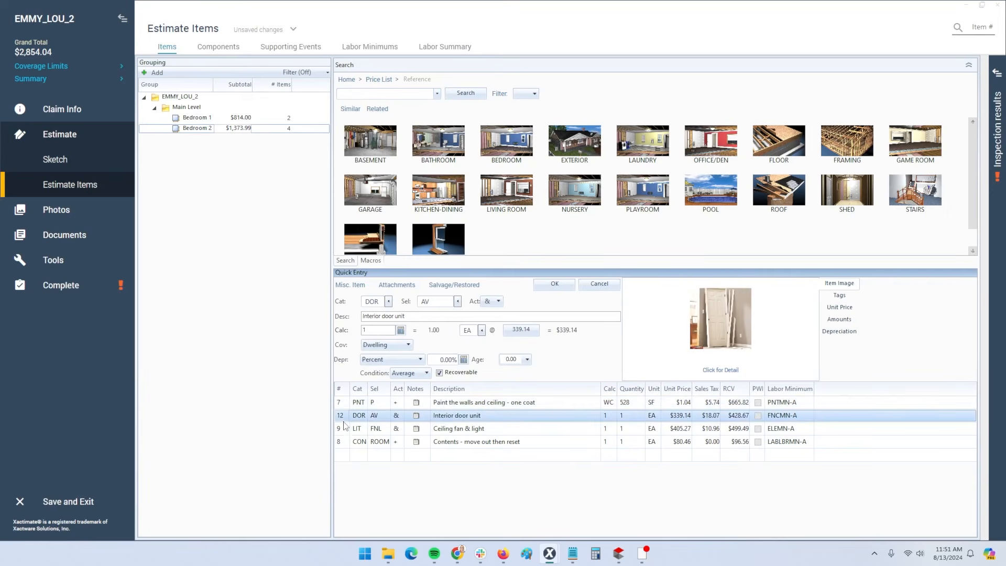
pyautogui.click(344, 428)
pyautogui.click(343, 444)
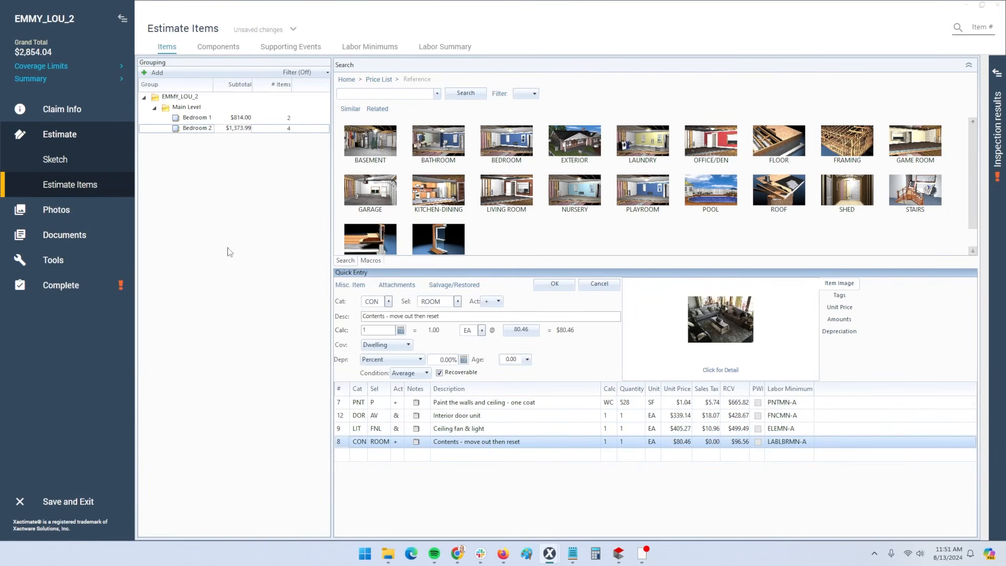
# Return to Reports, keep the line numbers, and preview the Final Draft report as PDF
pyautogui.click(64, 234)
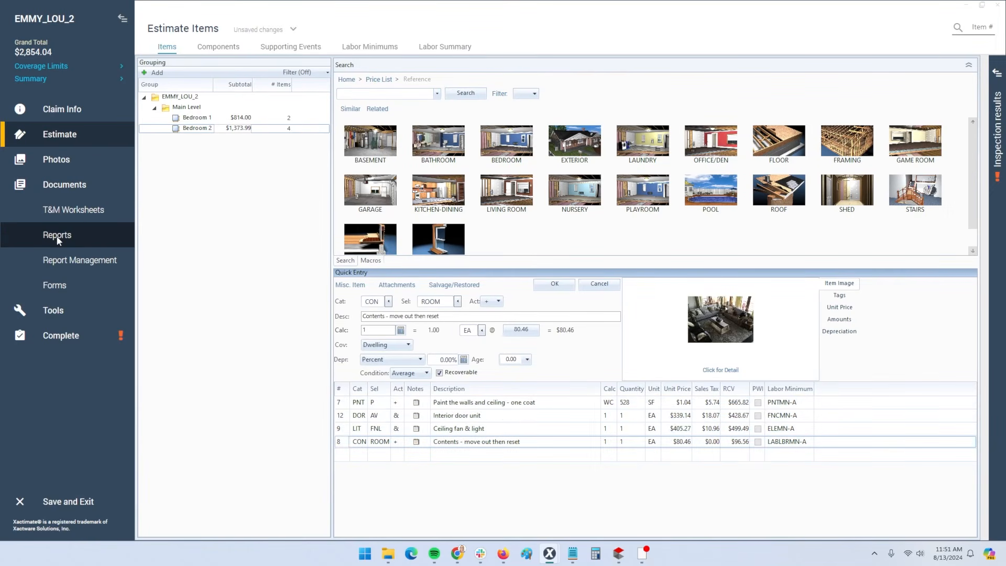
pyautogui.click(57, 239)
pyautogui.click(645, 313)
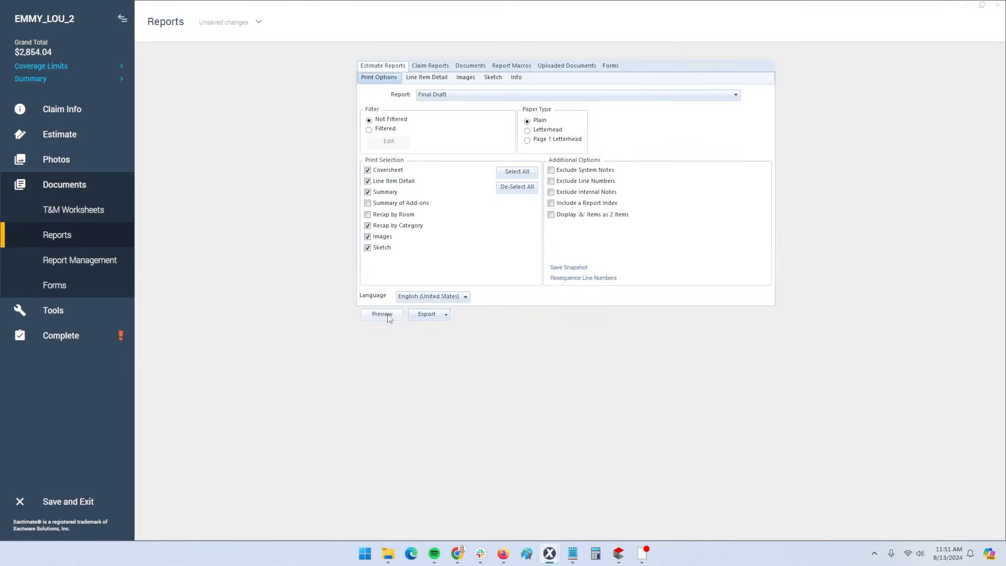
pyautogui.click(382, 314)
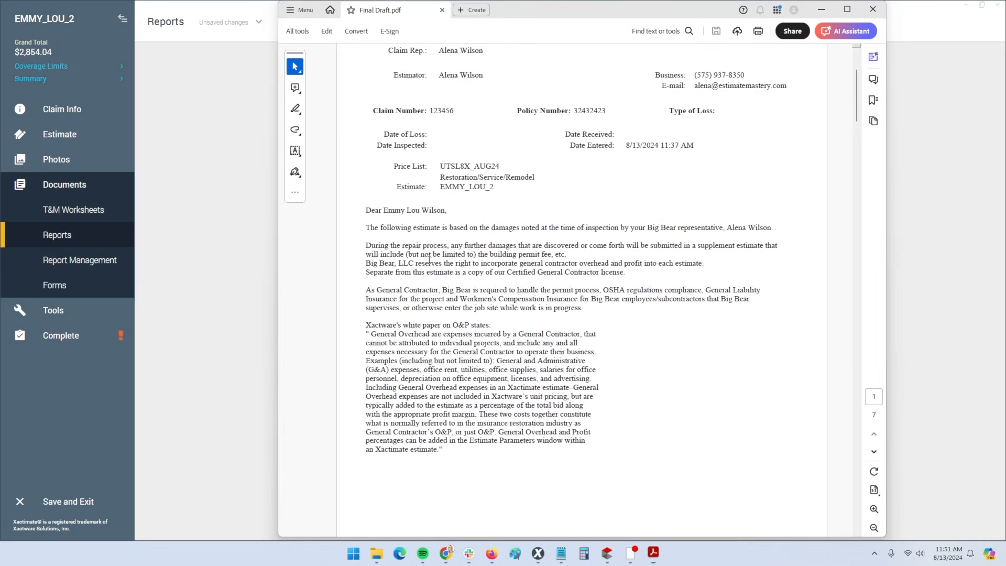
# Scroll Final Draft.pdf down to the page 2 Bedroom tables, then close Acrobat
pyautogui.scroll(-15, 429, 260)
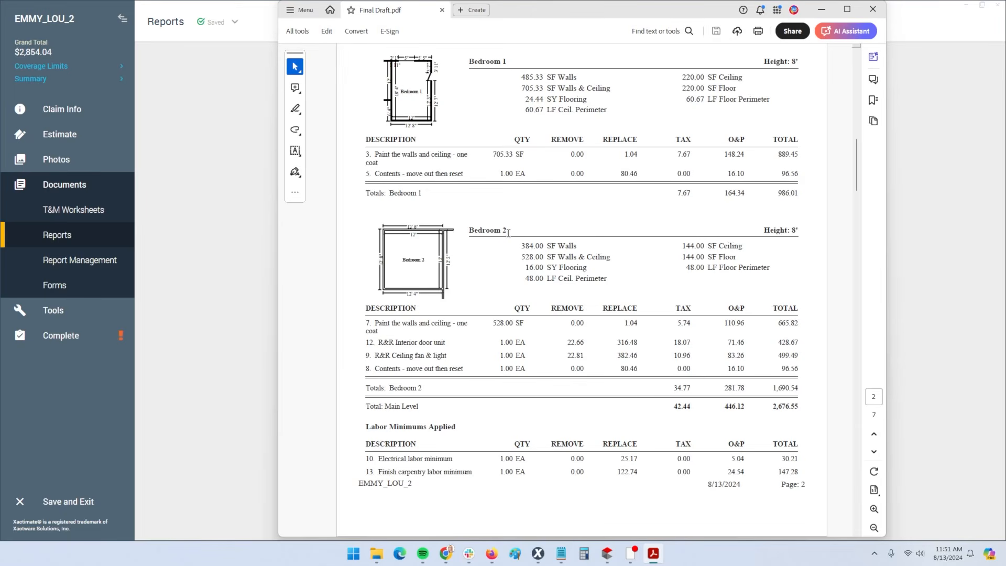
pyautogui.click(873, 10)
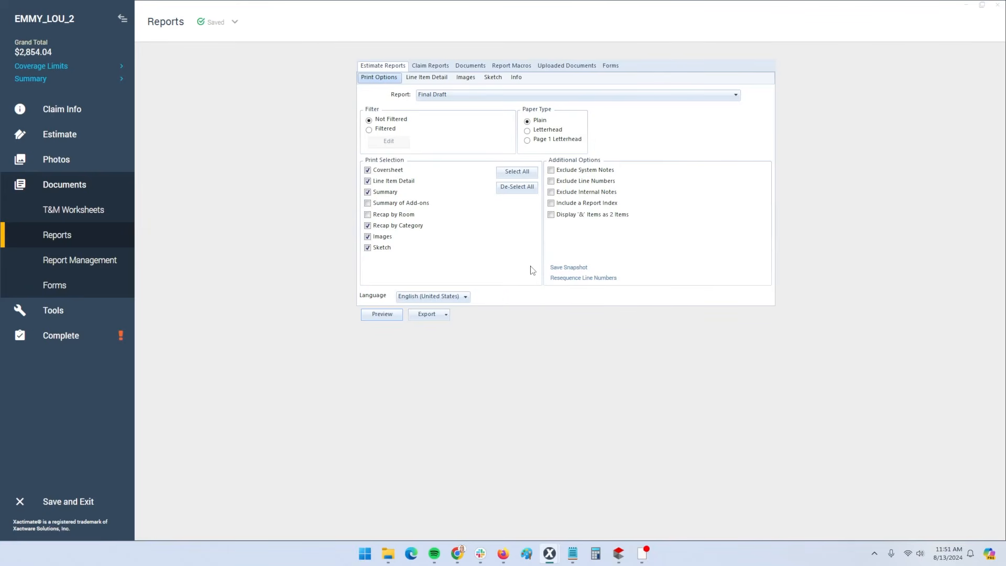
# Resequence line numbers, then preview the Final Draft PDF down to page 2 and close it
pyautogui.click(574, 284)
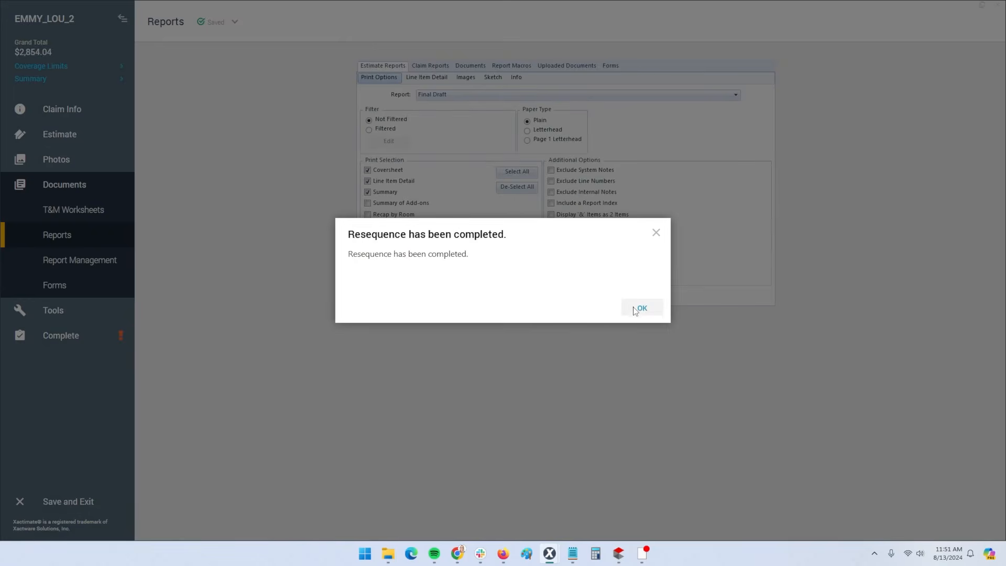
pyautogui.click(640, 308)
pyautogui.click(385, 314)
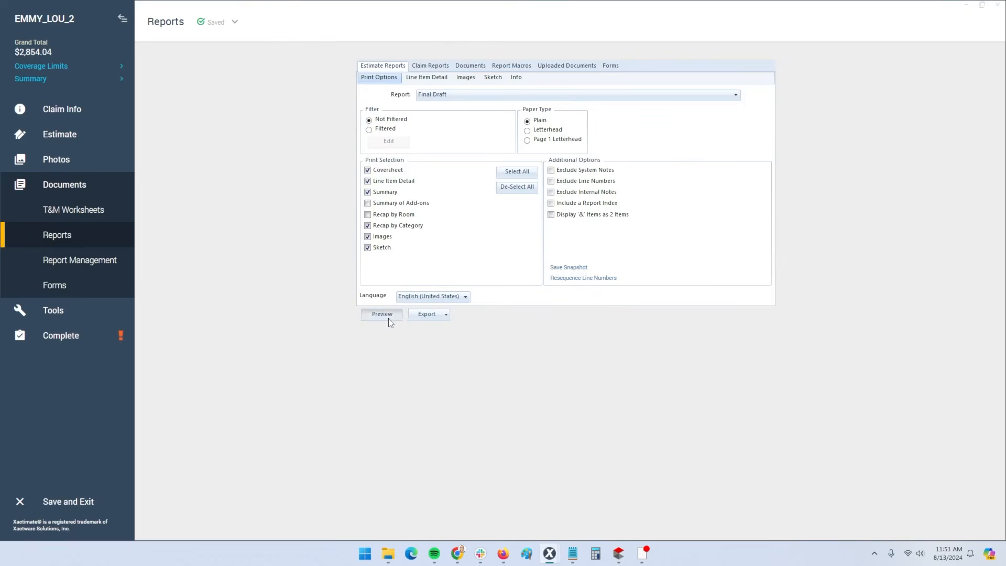
pyautogui.scroll(-5, 471, 294)
pyautogui.scroll(-8, 492, 298)
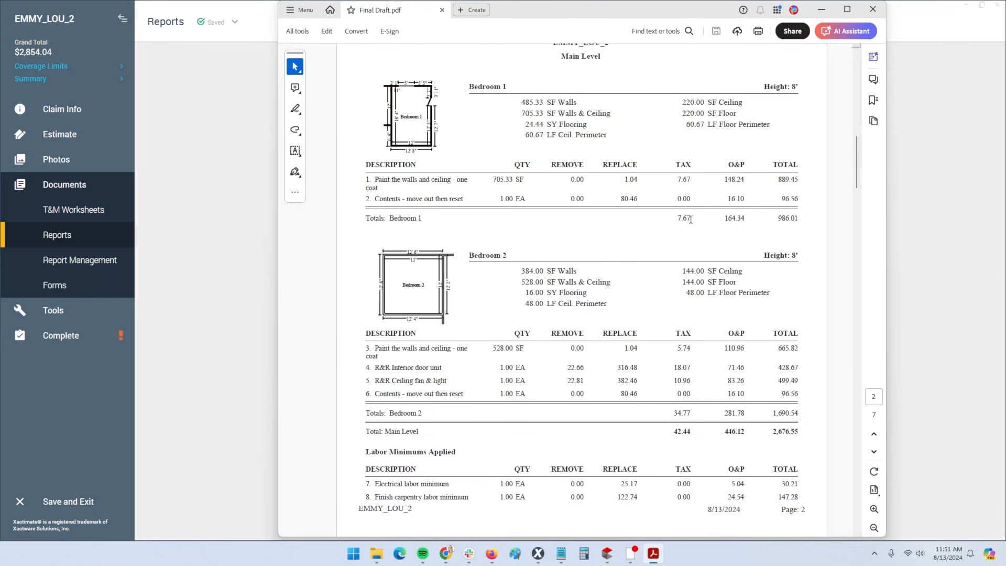
pyautogui.click(868, 14)
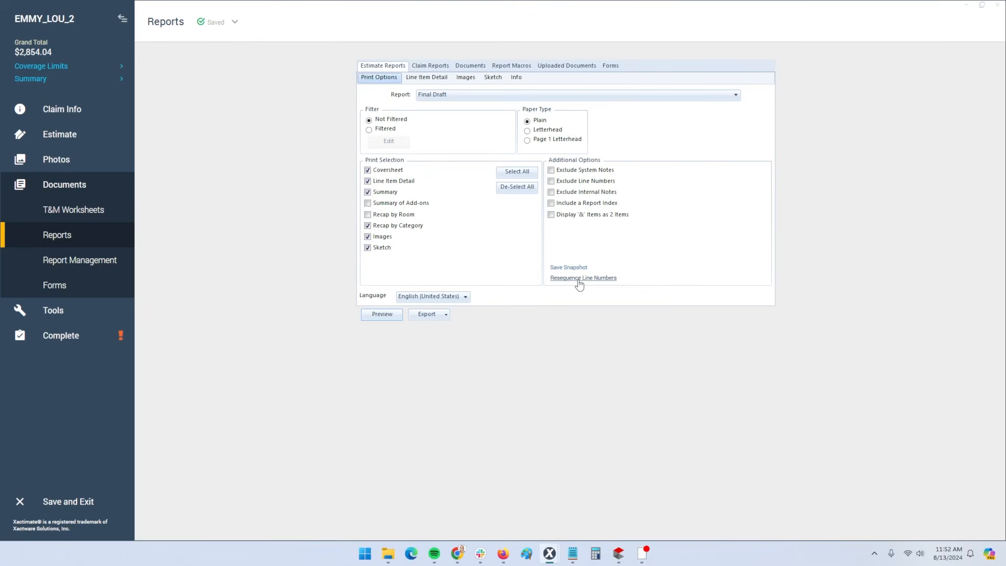
# Switch the report to Abbreviated and back to Final Draft, then uncheck Recap by Category
pyautogui.press('ctrl')
pyautogui.press('ctrl')
pyautogui.press('ctrl')
pyautogui.press('ctrl')
pyautogui.press('ctrl')
pyautogui.click(435, 100)
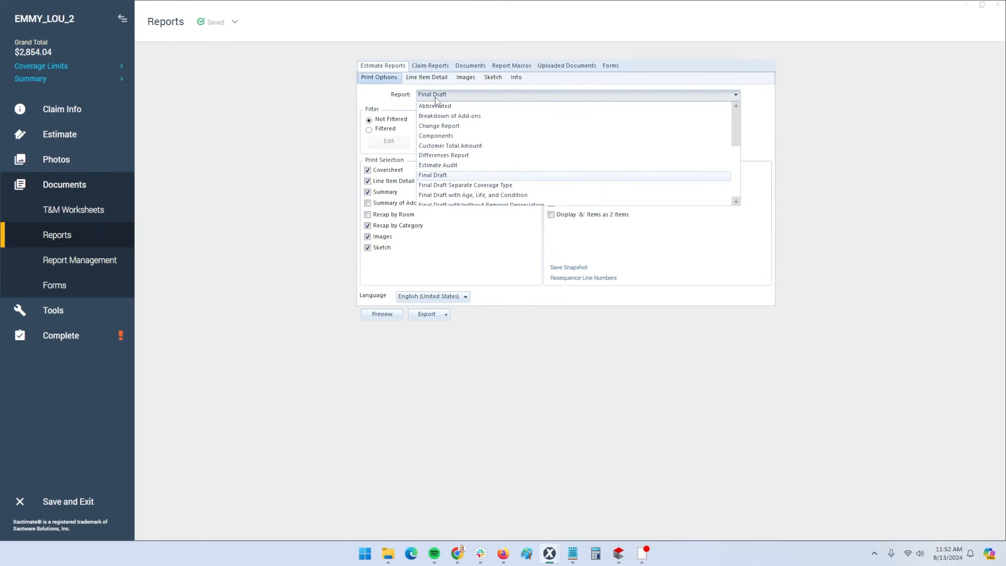
pyautogui.click(443, 109)
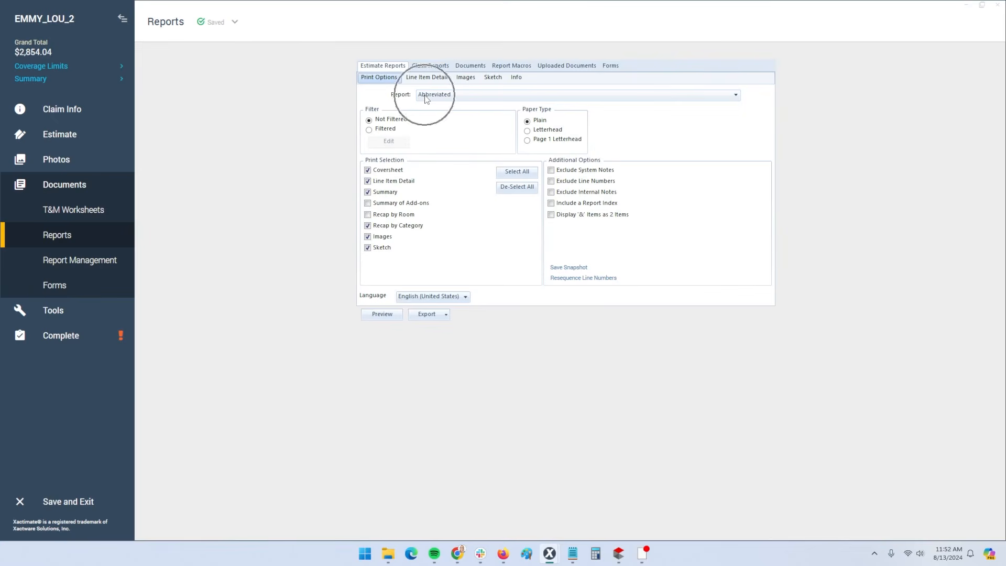
pyautogui.click(424, 100)
pyautogui.click(435, 177)
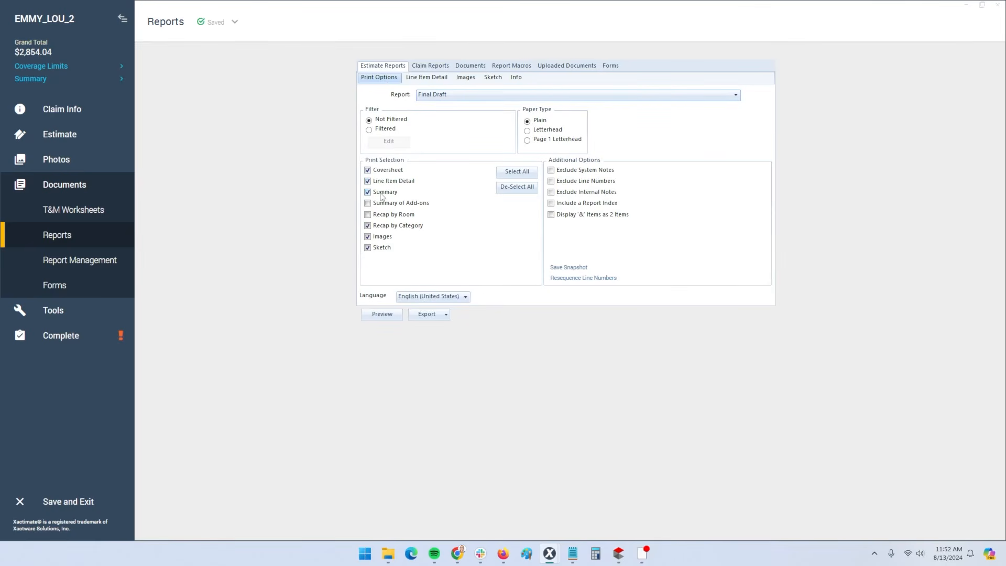
pyautogui.click(367, 226)
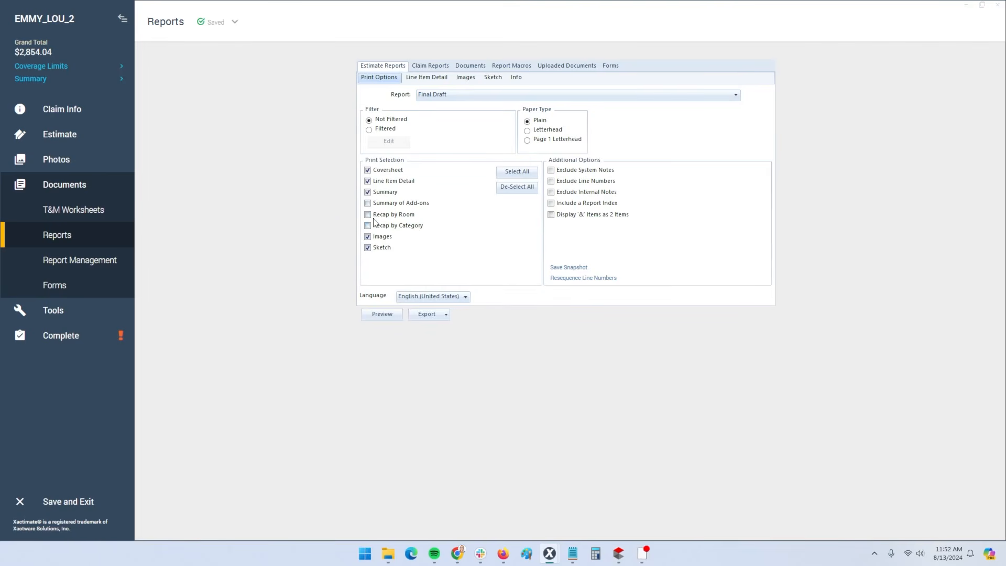
# Turn on Print Image Annotations in the Images options, then return to Print Options
pyautogui.click(466, 78)
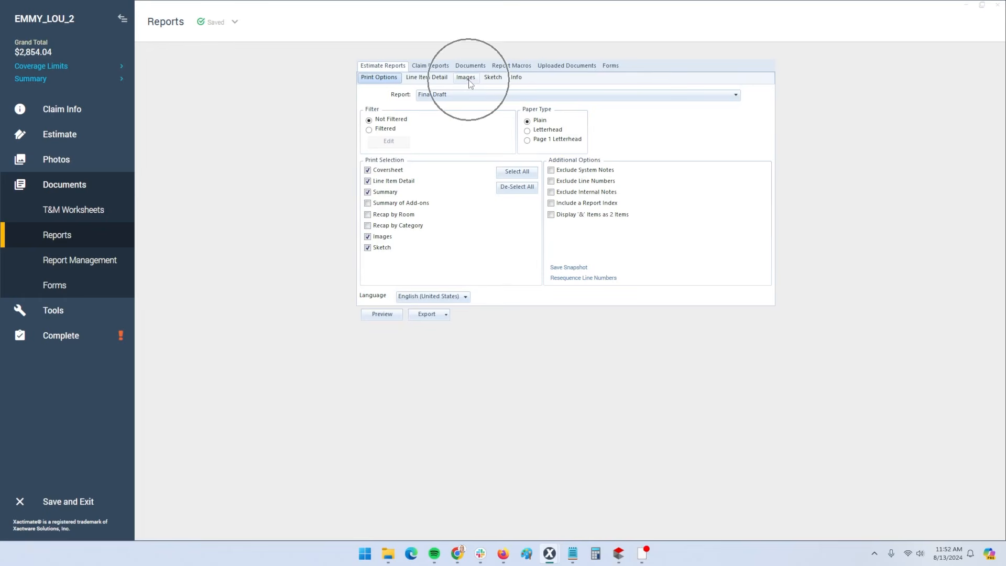
pyautogui.press('ctrl')
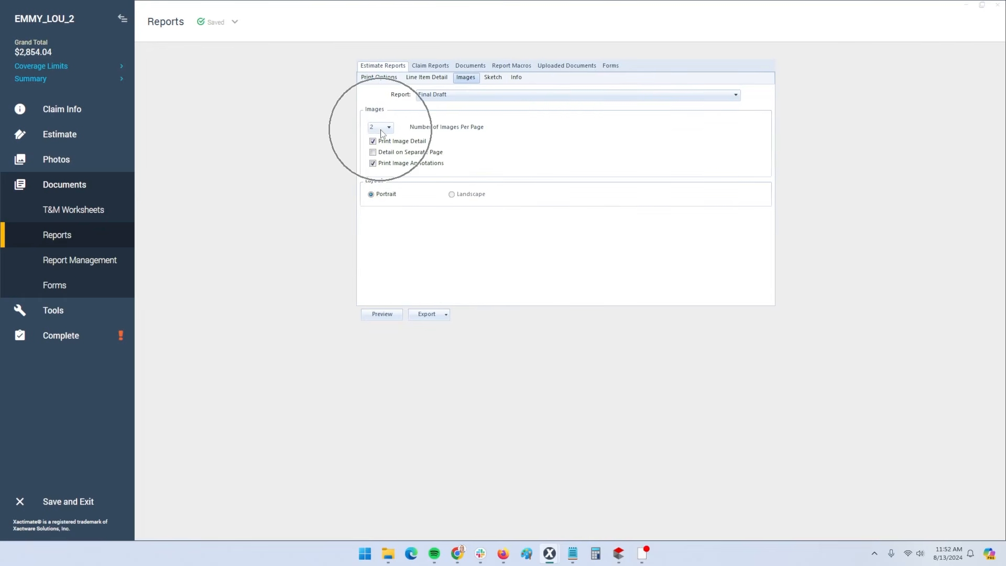
pyautogui.press('ctrl')
pyautogui.click(373, 163)
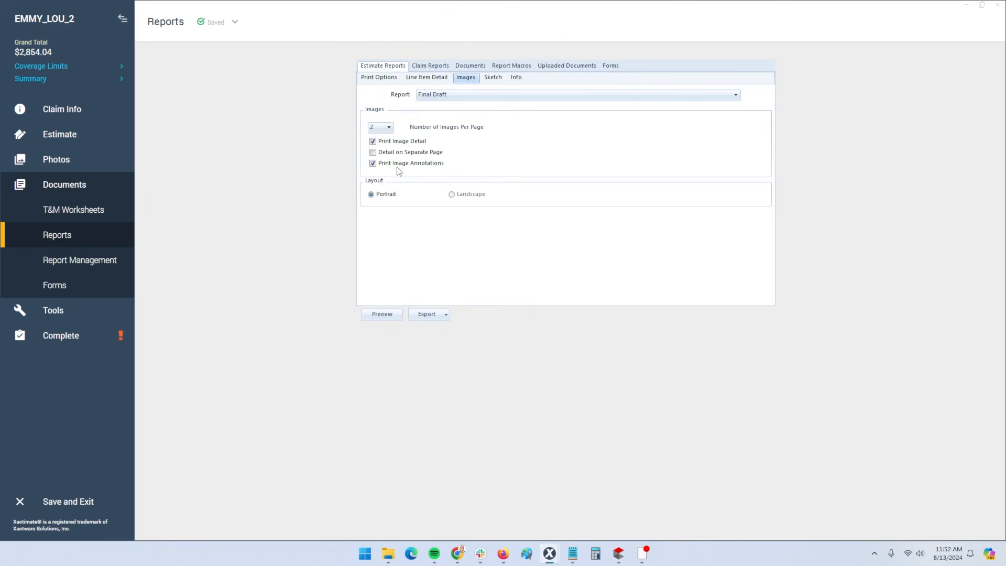
pyautogui.click(380, 79)
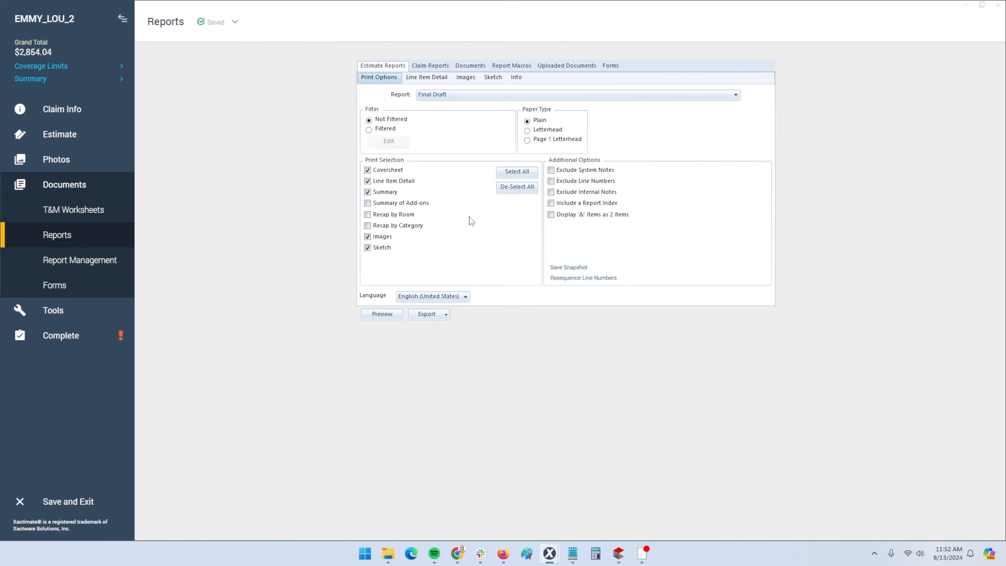
pyautogui.click(432, 96)
pyautogui.click(432, 96)
pyautogui.click(465, 77)
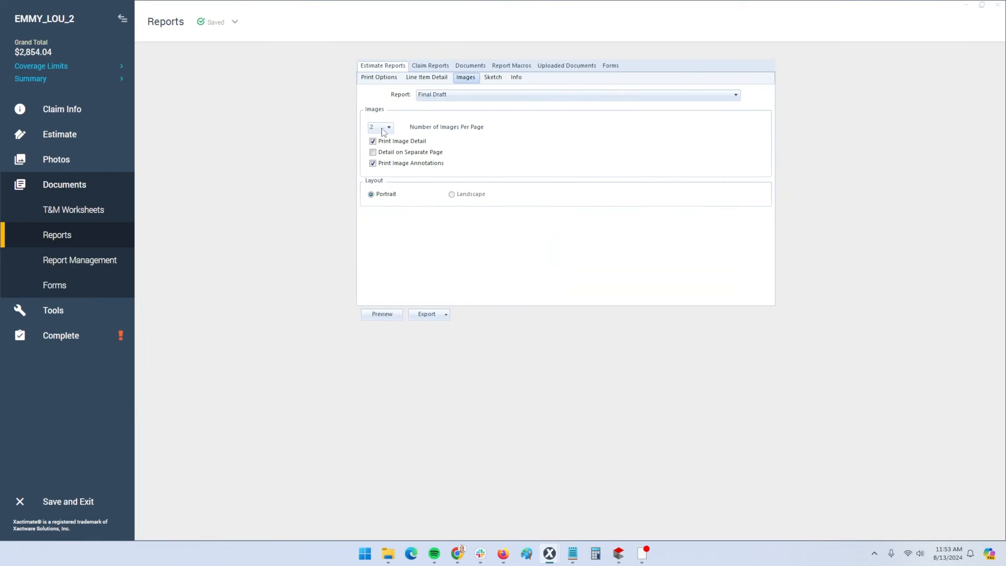
pyautogui.click(378, 77)
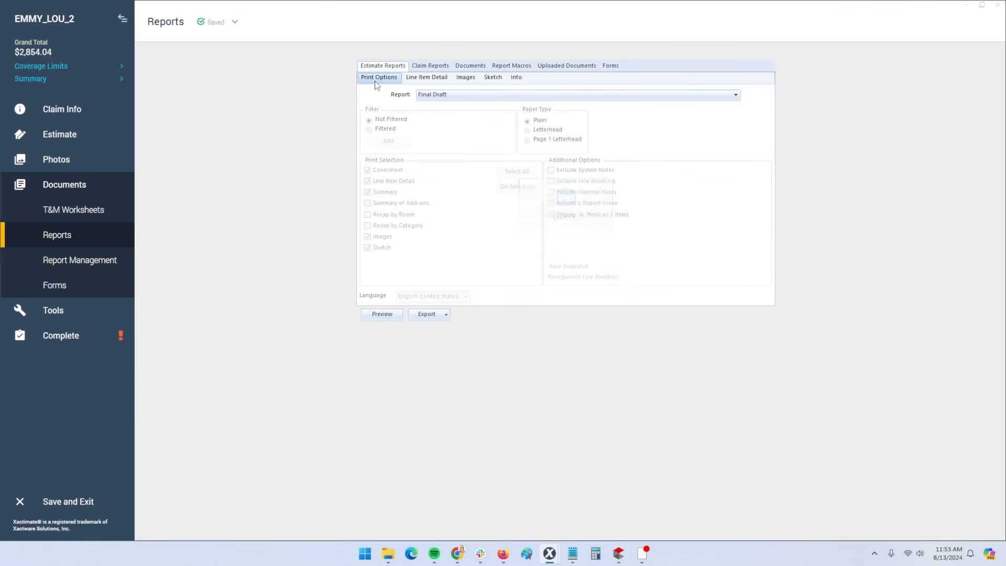
pyautogui.click(382, 315)
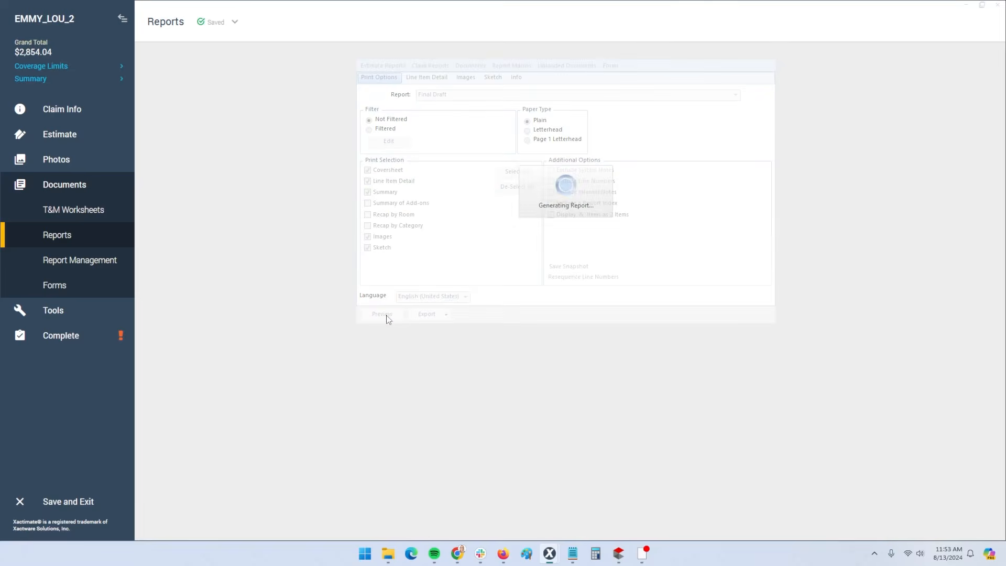
pyautogui.press('ctrl')
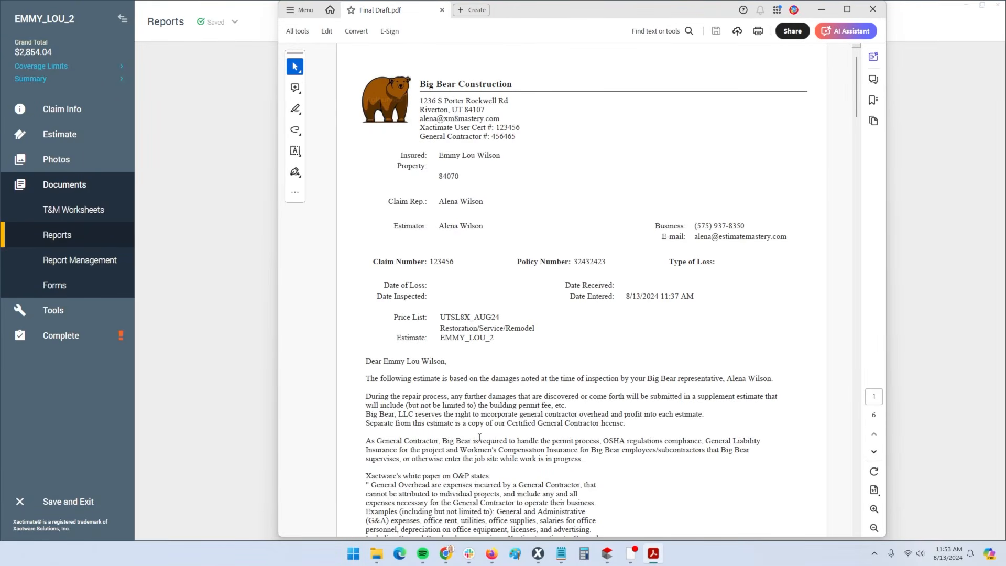
pyautogui.scroll(-3, 481, 434)
pyautogui.scroll(-15, 481, 434)
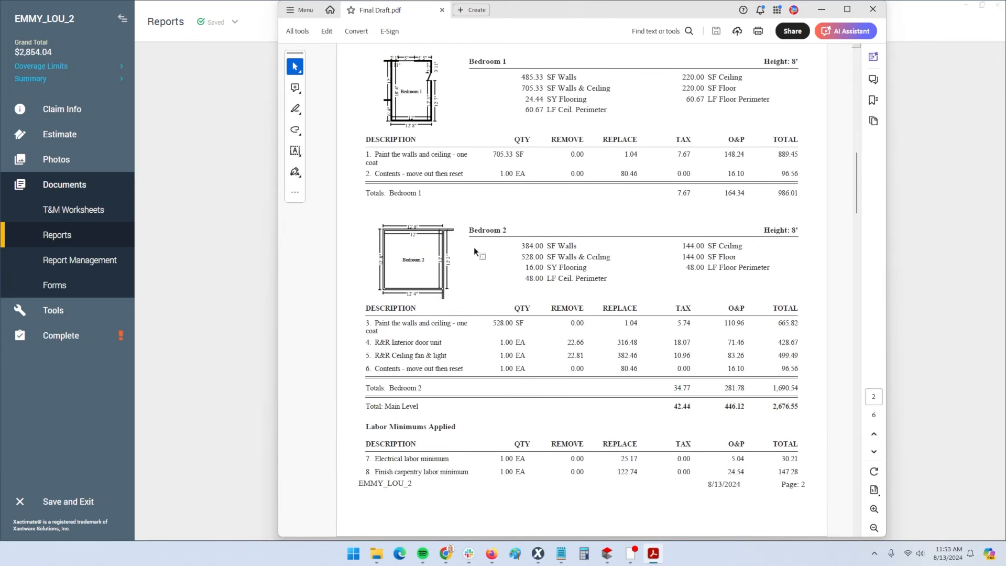
pyautogui.press('ctrl')
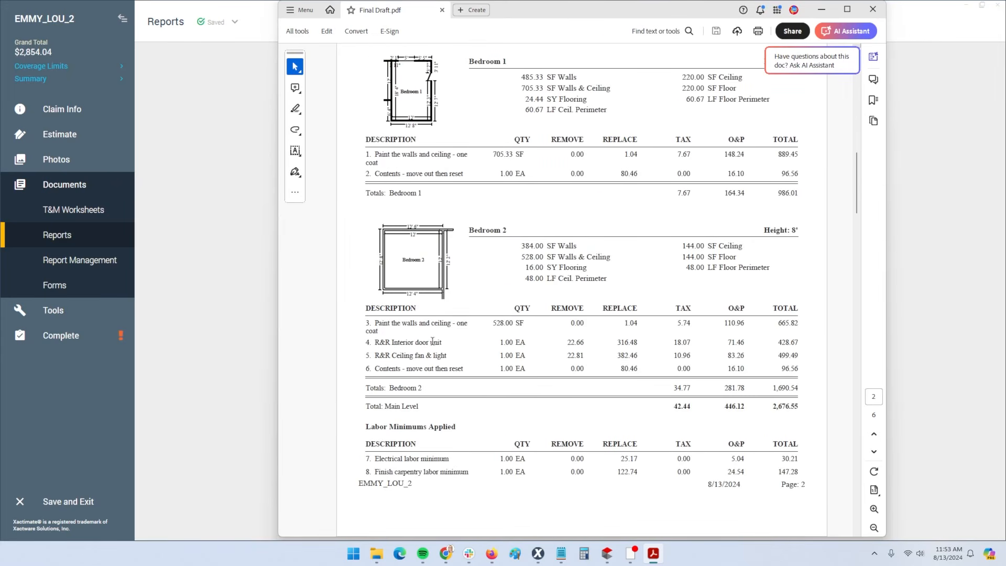
pyautogui.scroll(-10, 433, 341)
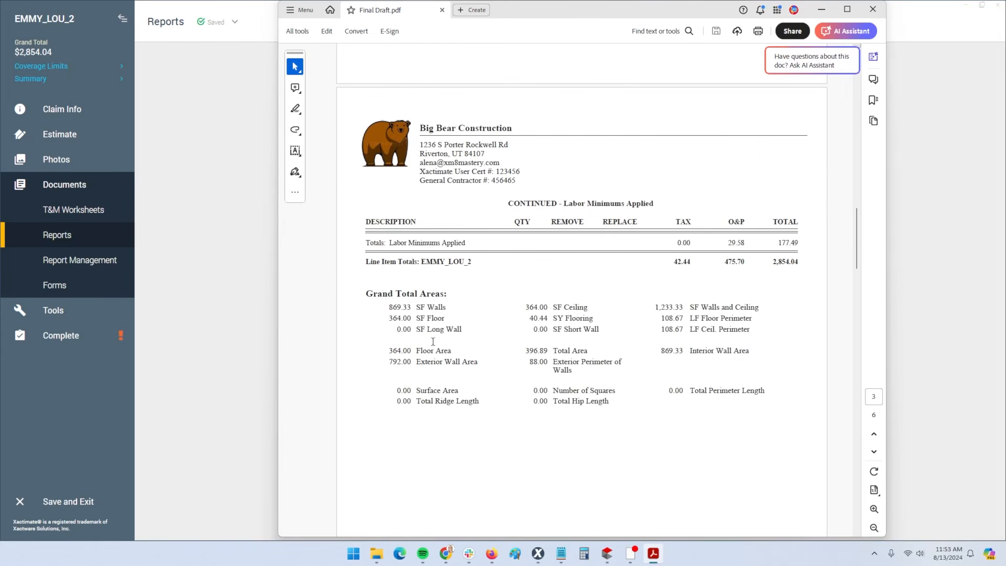
pyautogui.scroll(-4, 695, 284)
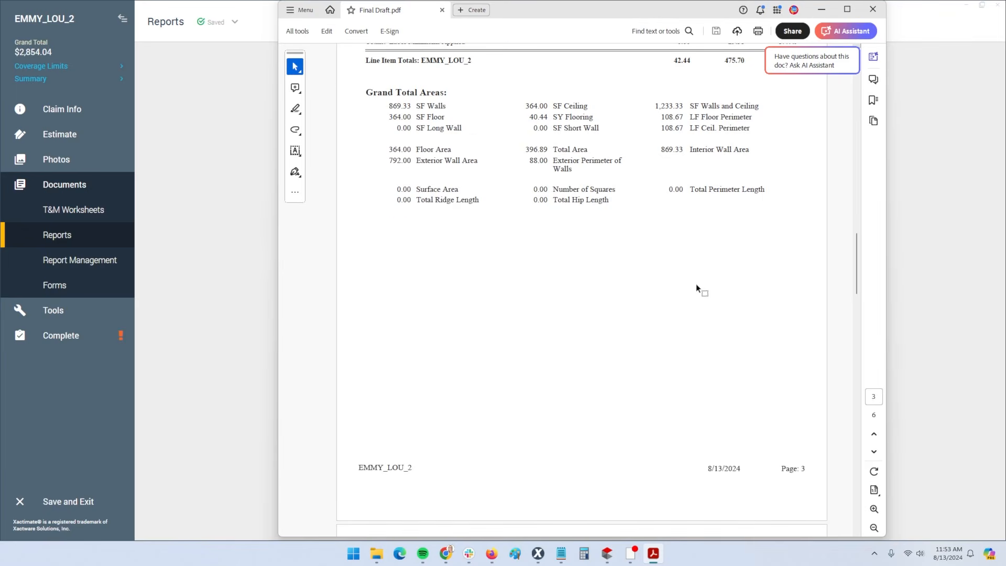
pyautogui.scroll(-10, 695, 284)
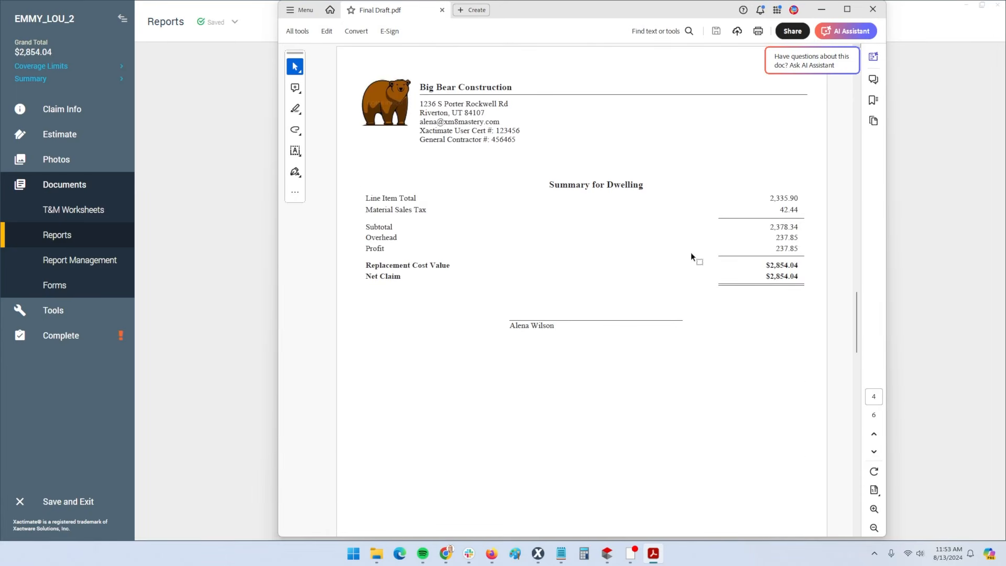
pyautogui.scroll(13, 690, 253)
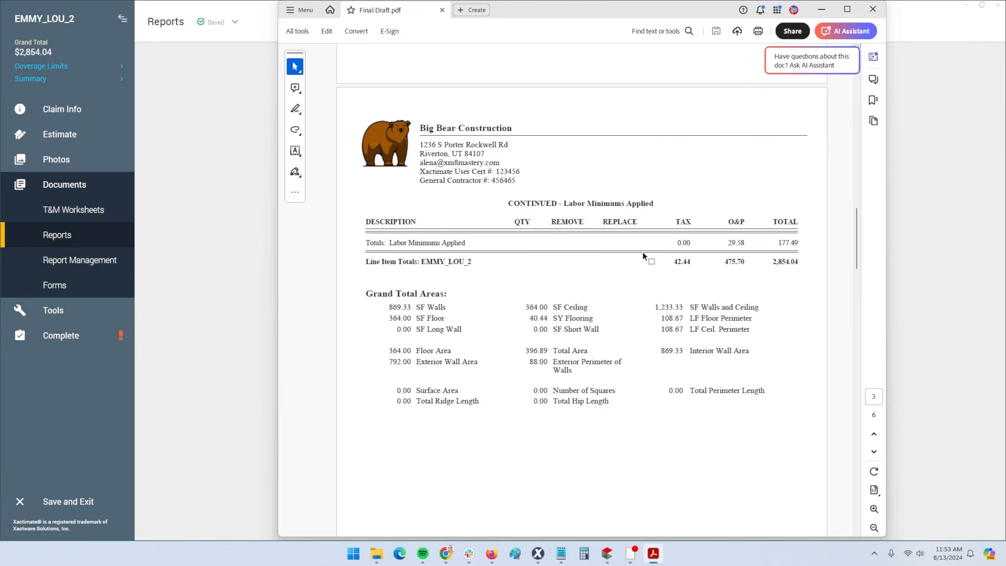
pyautogui.scroll(-5, 618, 312)
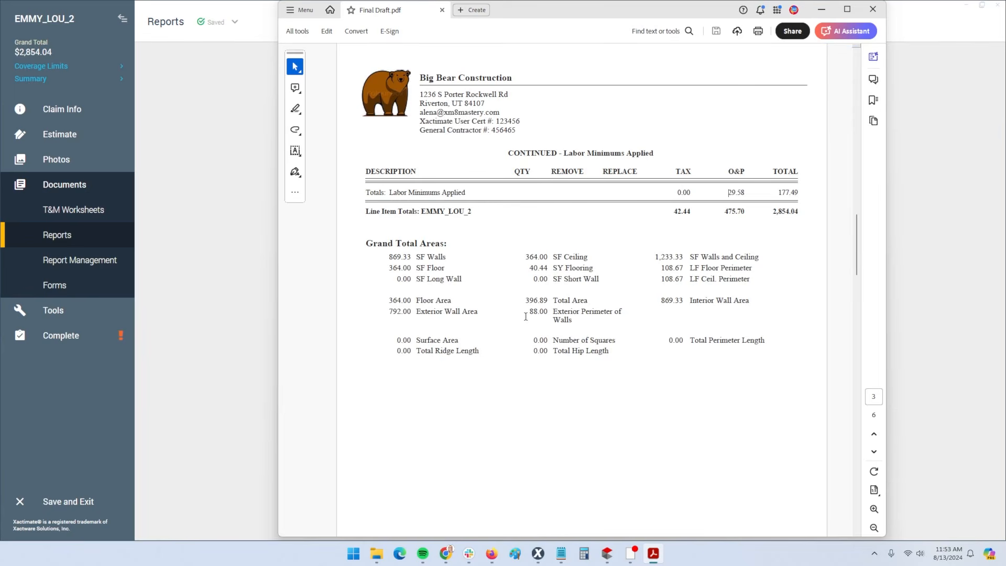
pyautogui.scroll(-8, 592, 306)
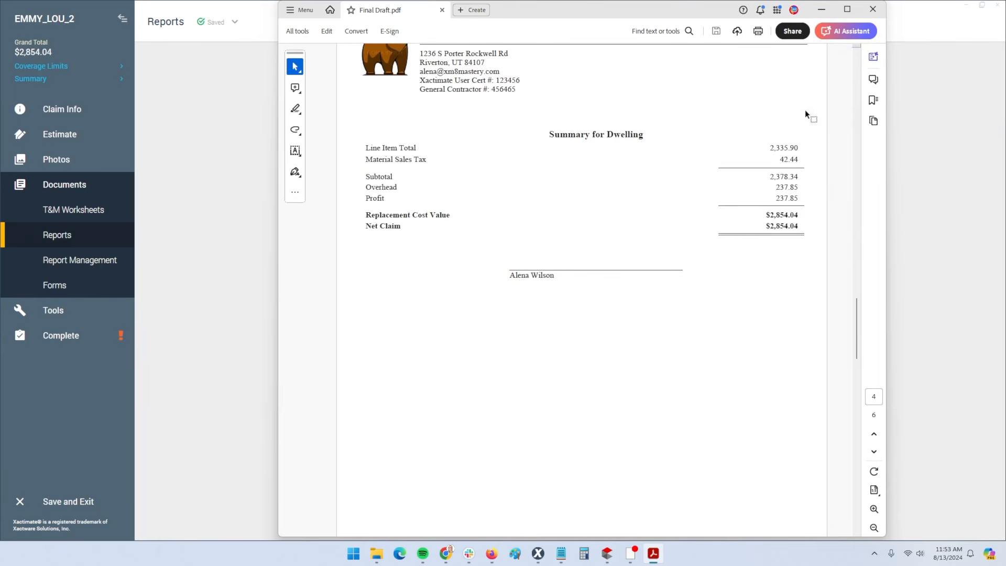
pyautogui.click(784, 178)
pyautogui.scroll(-13, 622, 249)
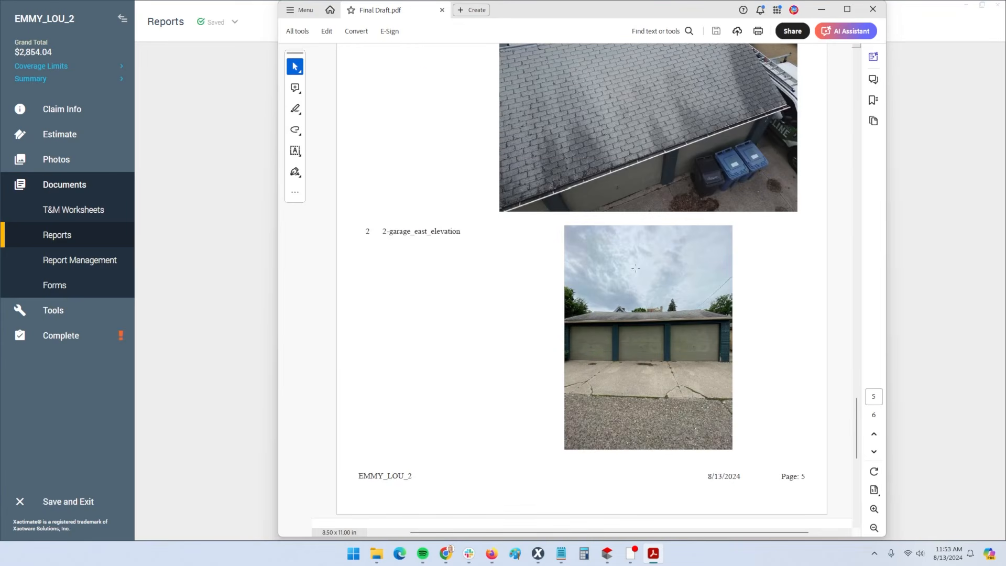
pyautogui.click(872, 13)
pyautogui.click(77, 138)
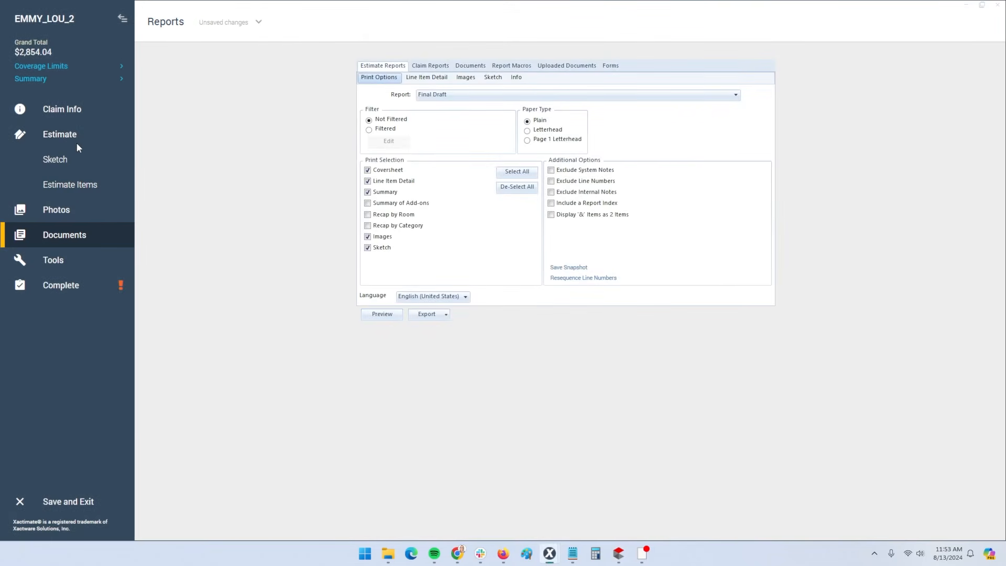
# Go via Estimate Items to the Main Level sketch with Bedroom 1 and Bedroom 2
pyautogui.click(74, 185)
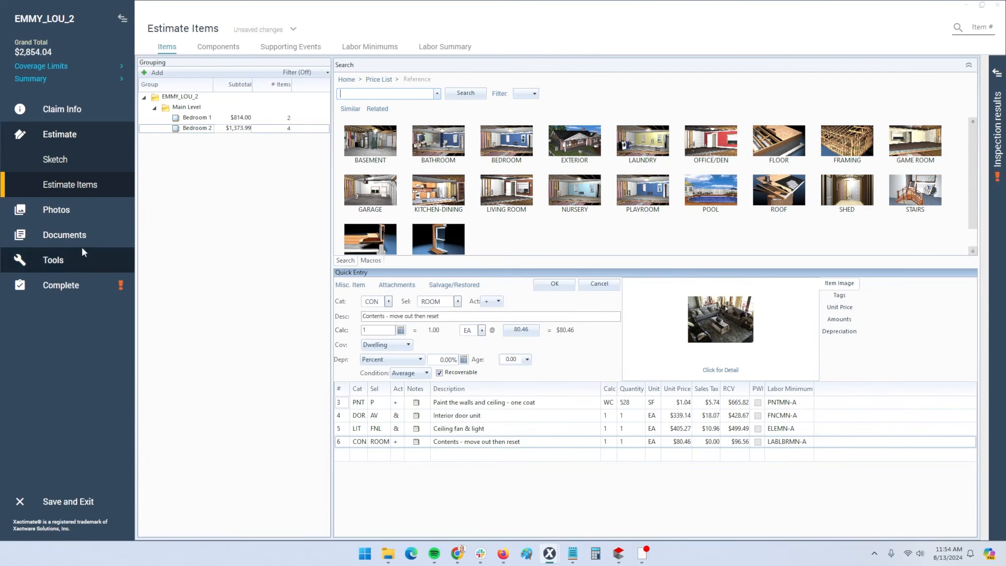
pyautogui.click(67, 168)
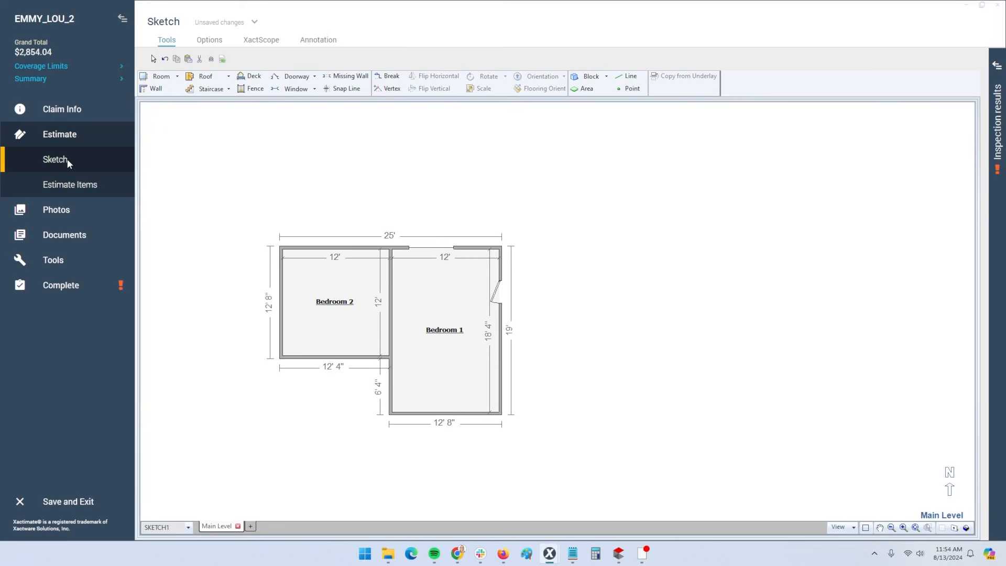